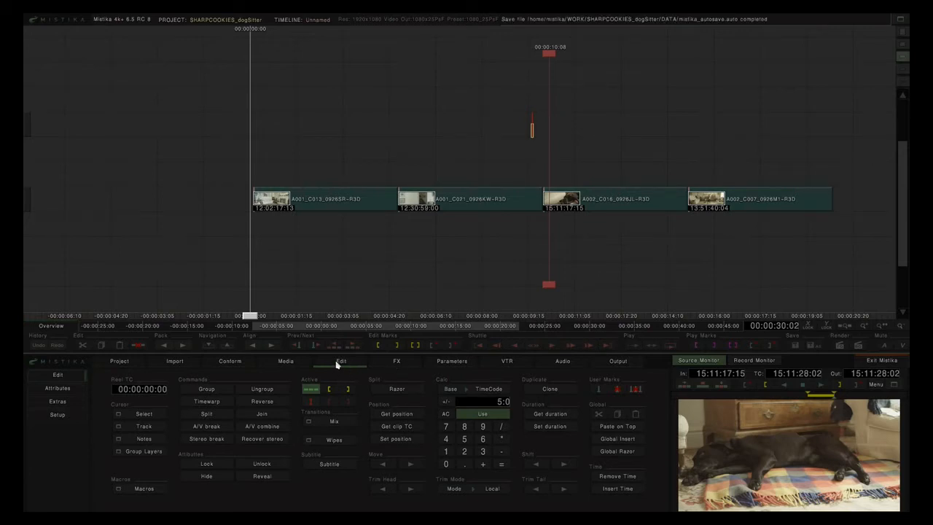
Look through the Attributes, Extras and Setup options for editing, and return to the main editing commands
left_click(61, 390)
left_click(63, 407)
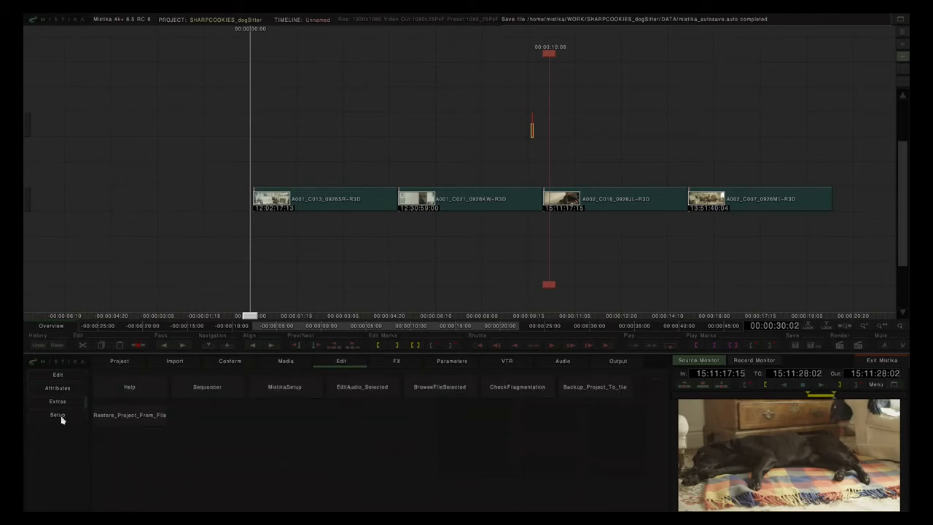
left_click(62, 419)
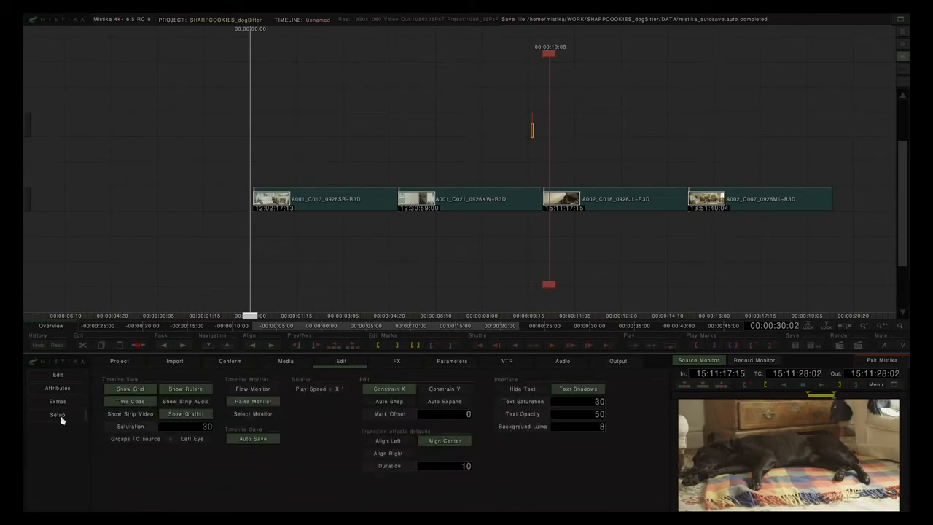
left_click(58, 376)
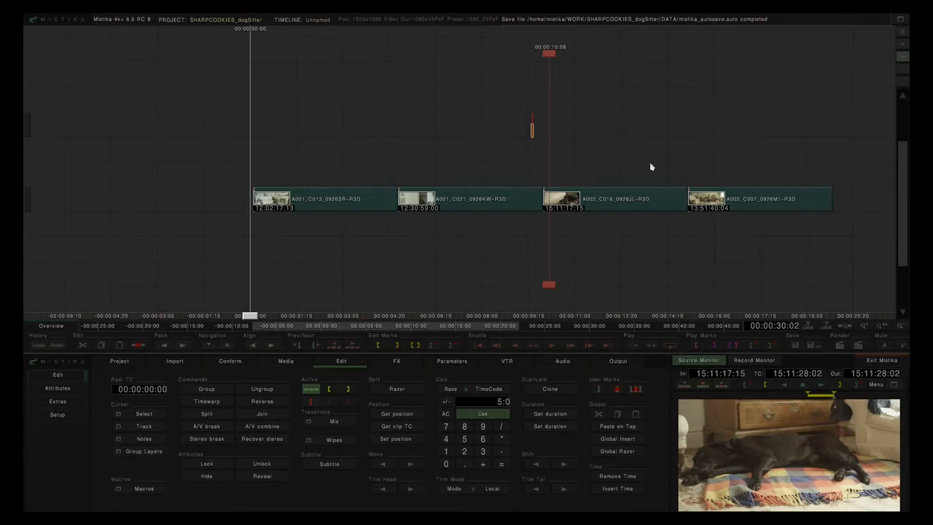
Shift the last three clips later to open a gap after the first clip, and pack all clips to the left
mouse_move(710, 225)
left_mouse_down()
mouse_move(535, 206)
mouse_move(541, 200)
left_mouse_up()
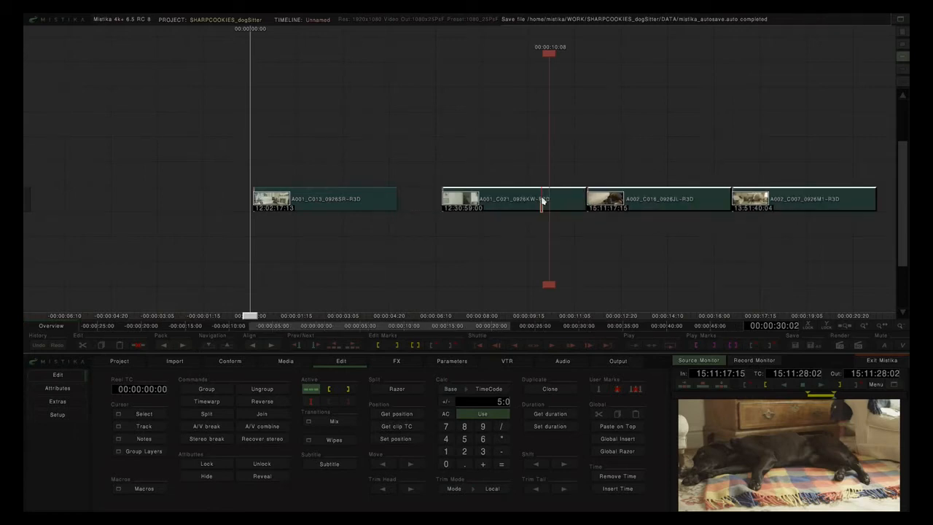
left_click(314, 139)
left_click(765, 247)
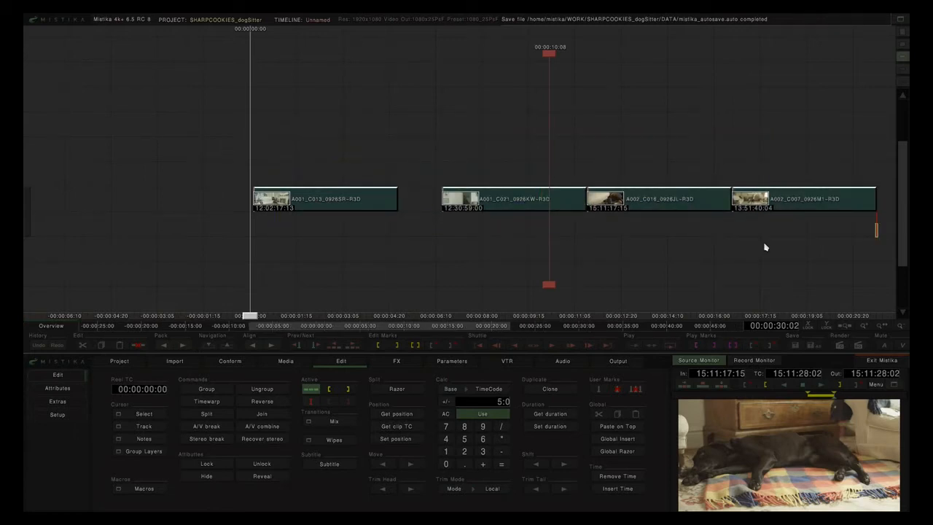
left_click(167, 346)
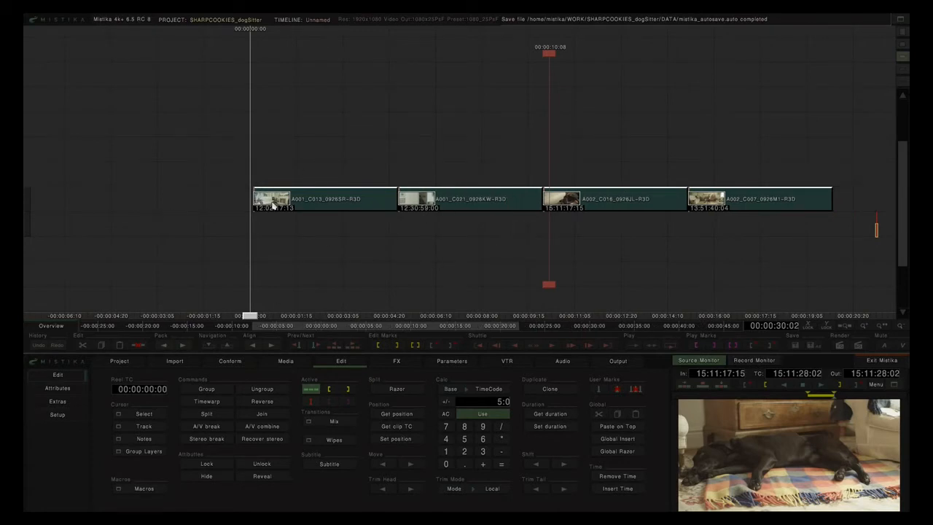
Reopen a gap after the first clip, and pack all four clips to the right against the last one
left_click(531, 132)
left_click_drag(494, 108, 858, 224)
left_click_drag(534, 196, 576, 195)
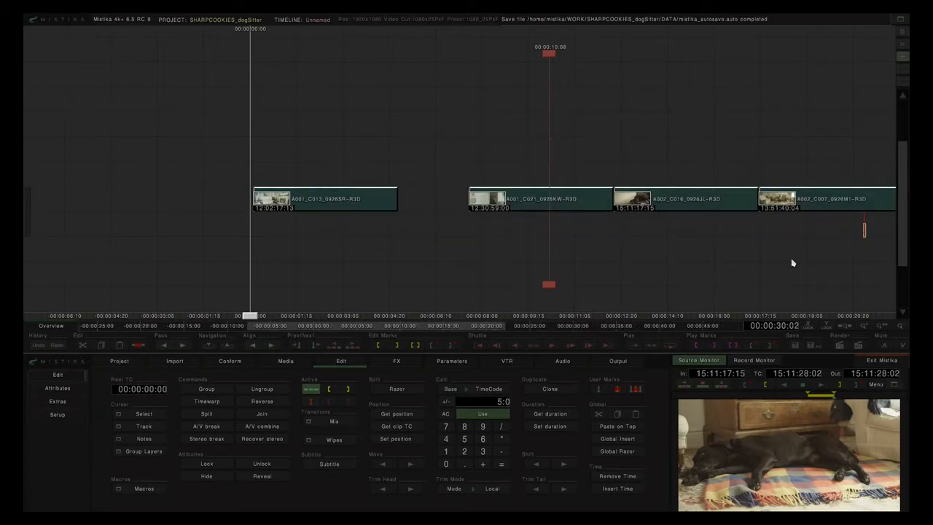
left_click(183, 344)
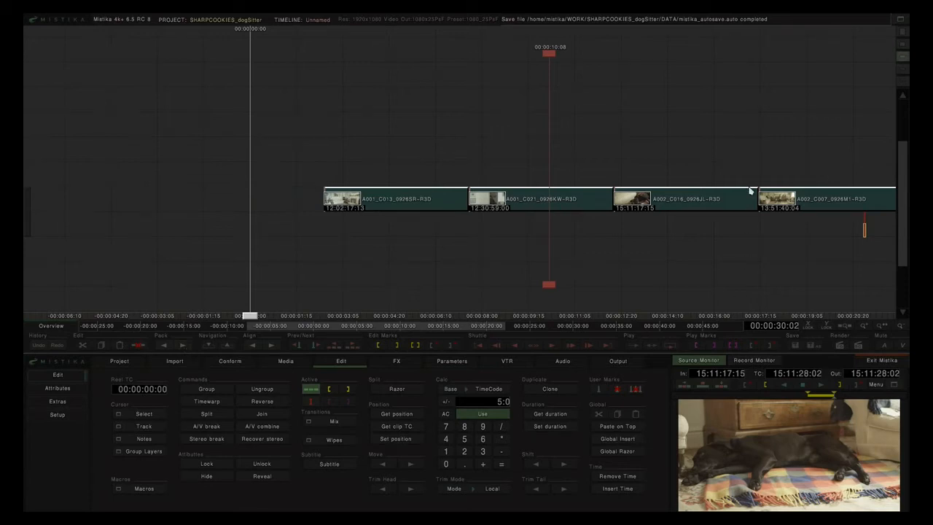
Move the whole four-clip sequence earlier so it starts about one second before the timeline's zero point
left_click(672, 199)
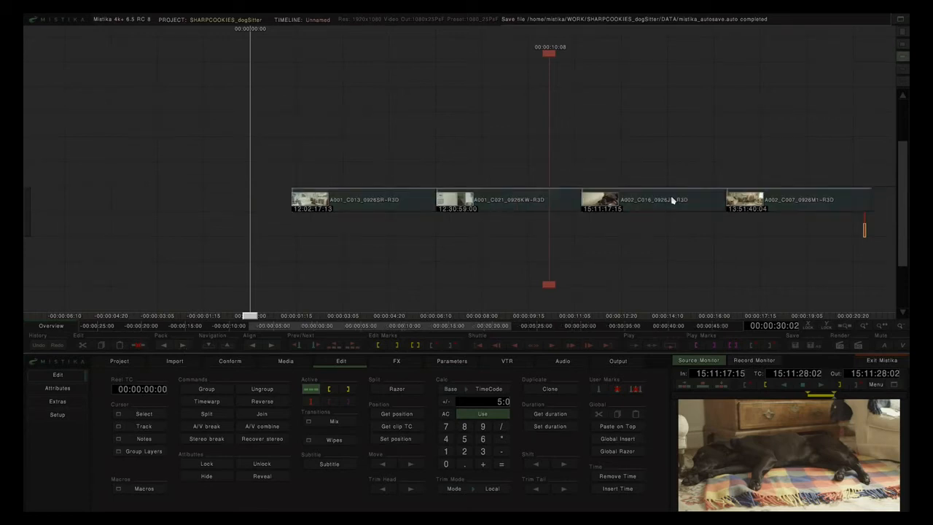
left_click_drag(671, 199, 534, 240)
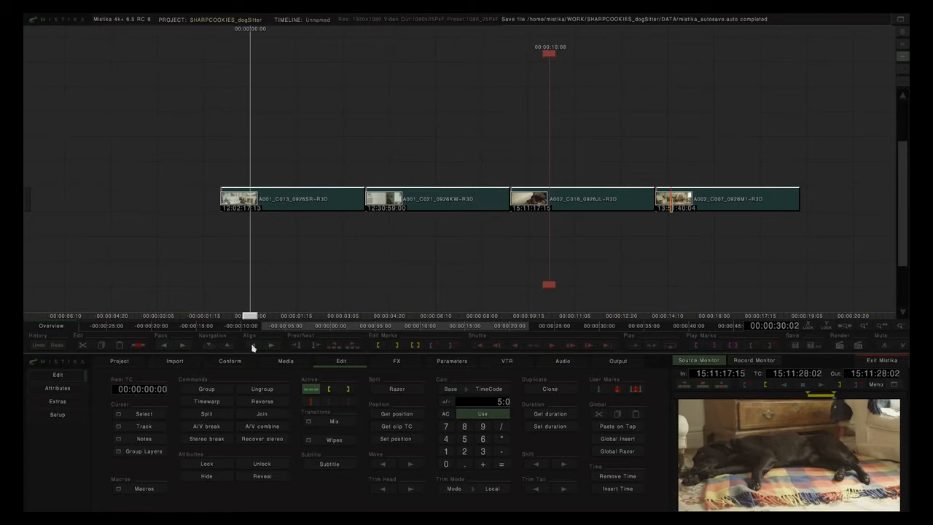
Stagger the second and third clips on higher tracks, align the first three clips to the left, and undo the alignment
left_click_drag(412, 205, 430, 163)
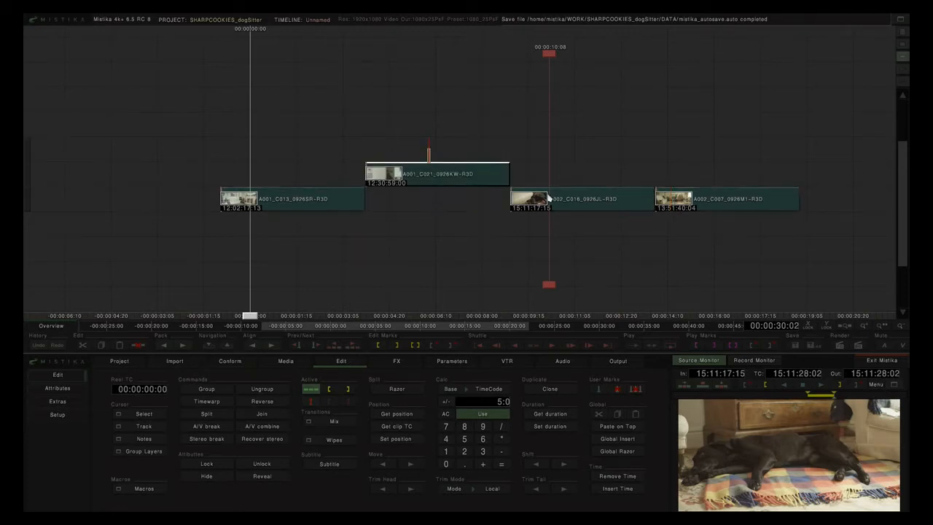
left_click_drag(528, 196, 529, 145)
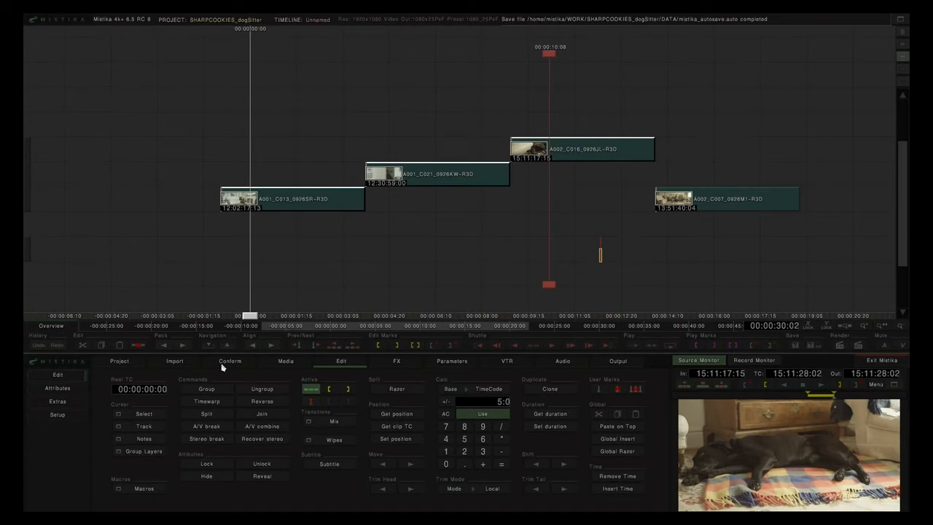
left_click(250, 347)
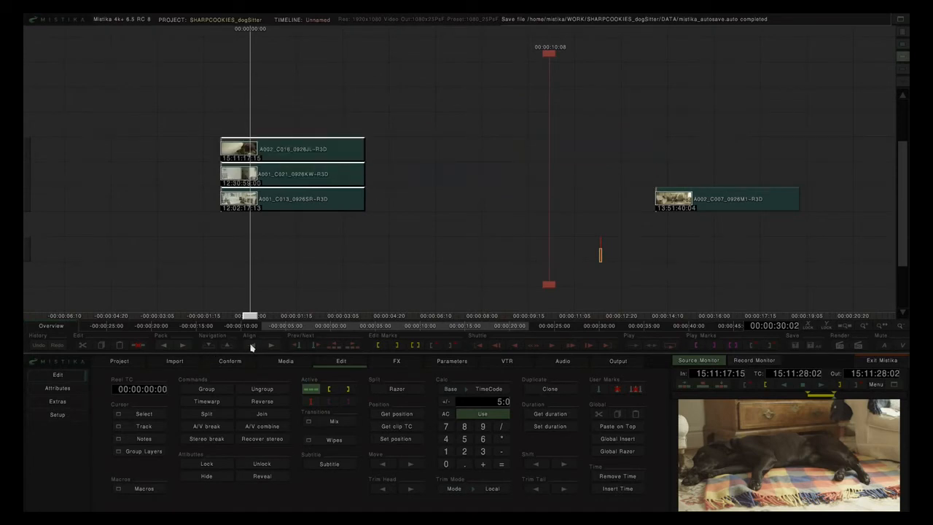
left_click(31, 348)
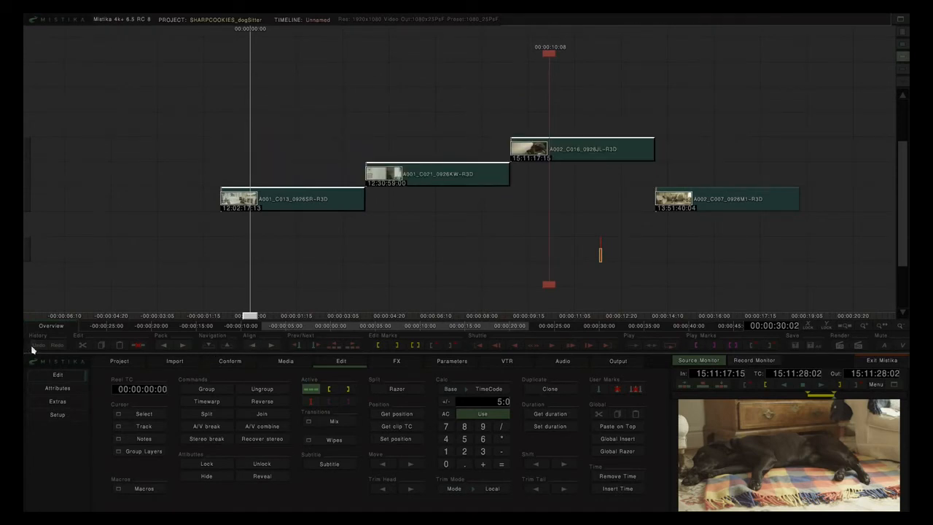
Align the three staggered clips to the right, and undo the alignment and the staggering back to a single row
left_click(271, 345)
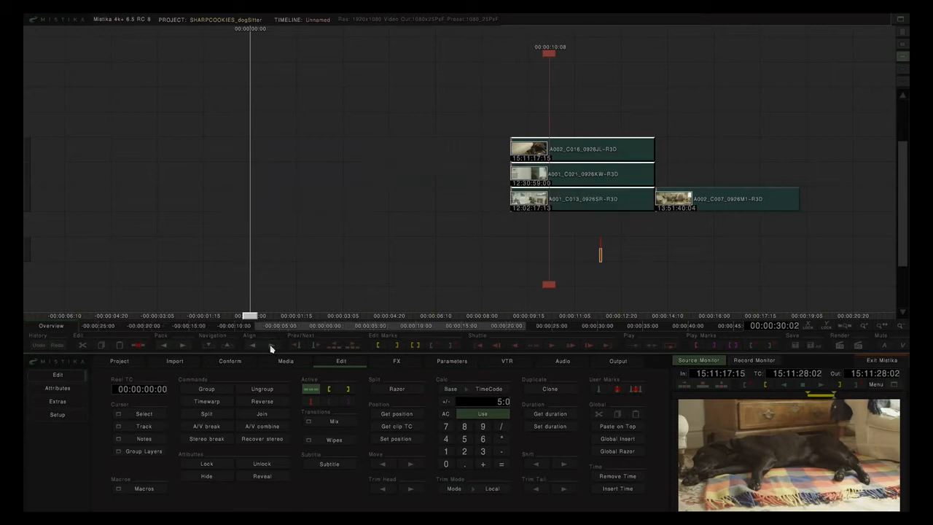
left_click(38, 346)
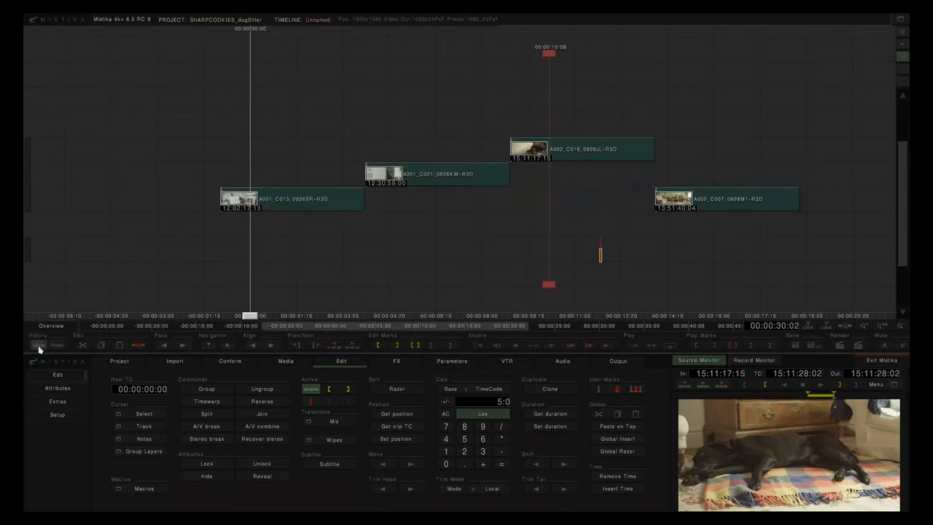
left_click(40, 348)
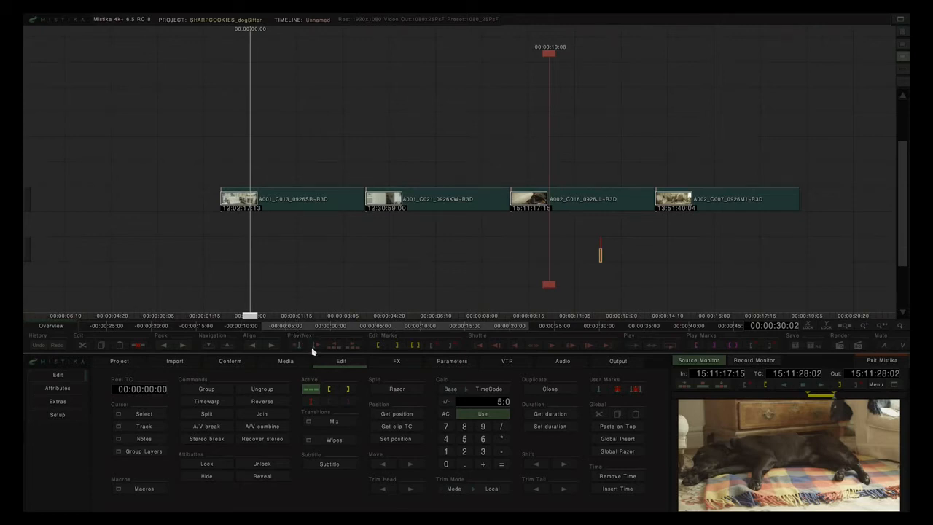
Jump the playhead back through the previous edit points and forward again to the cut at 00:00:14:00
left_click(336, 348)
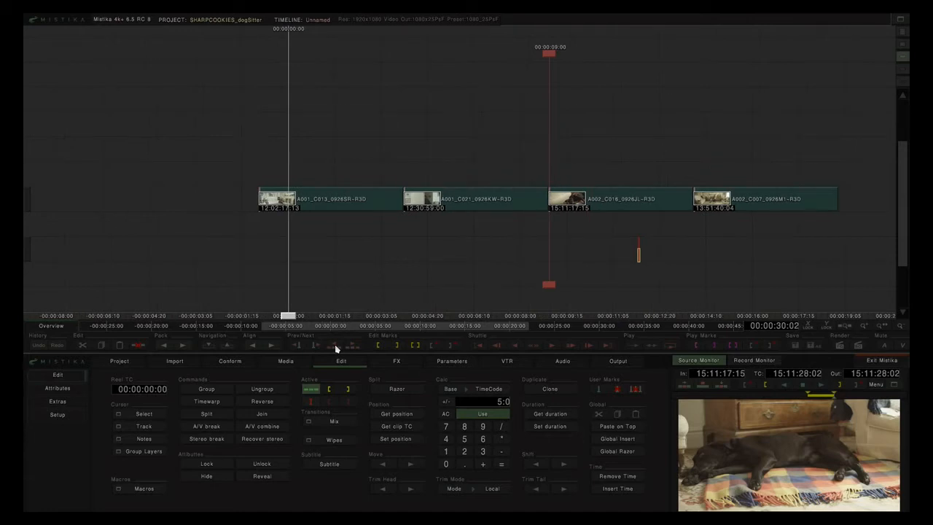
left_click(336, 348)
left_click(339, 348)
left_click(348, 348)
left_click(348, 347)
left_click(349, 347)
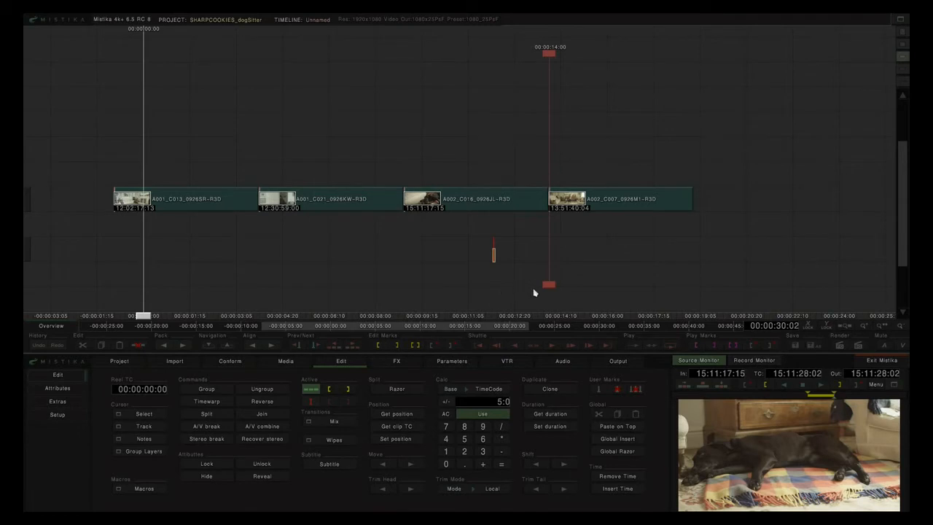
Set an edit in mark at 08:07 and an out mark at 11:12, and clear both marks
left_click_drag(549, 287, 383, 282)
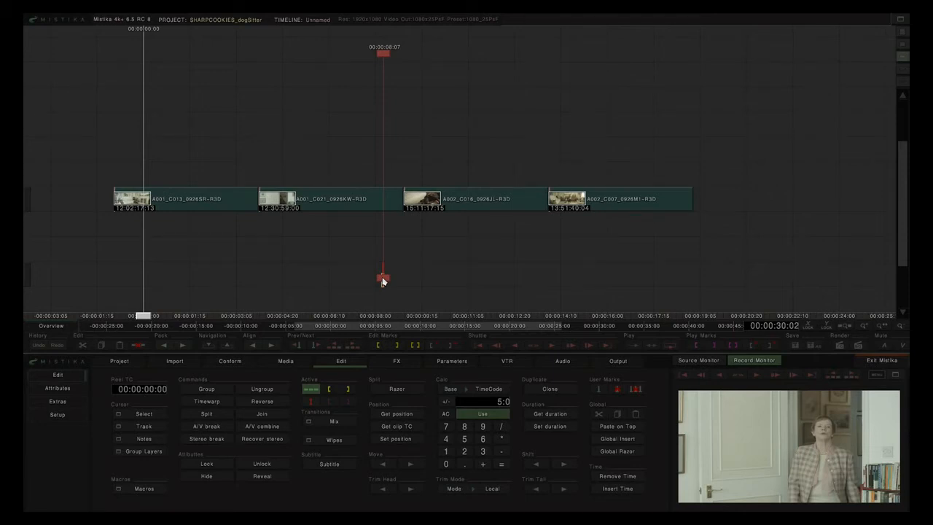
left_click(377, 345)
left_click_drag(384, 277, 474, 277)
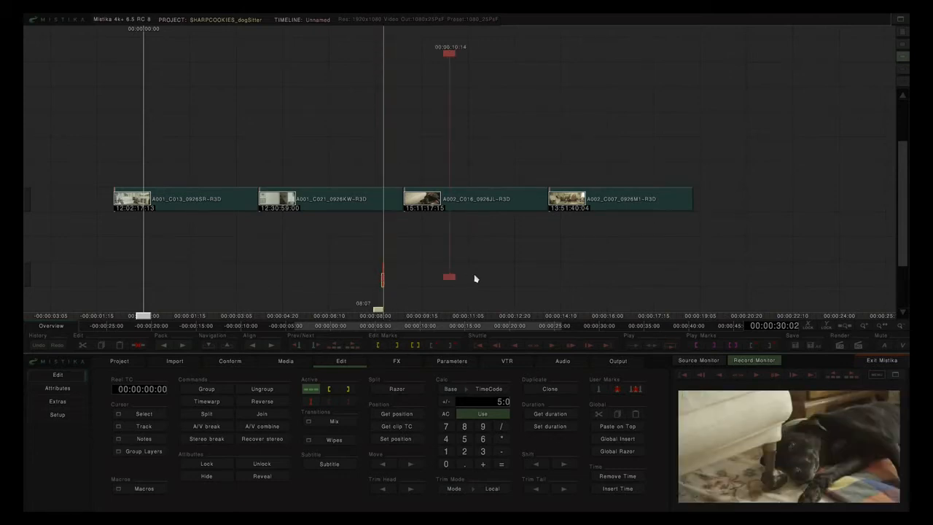
left_click(396, 345)
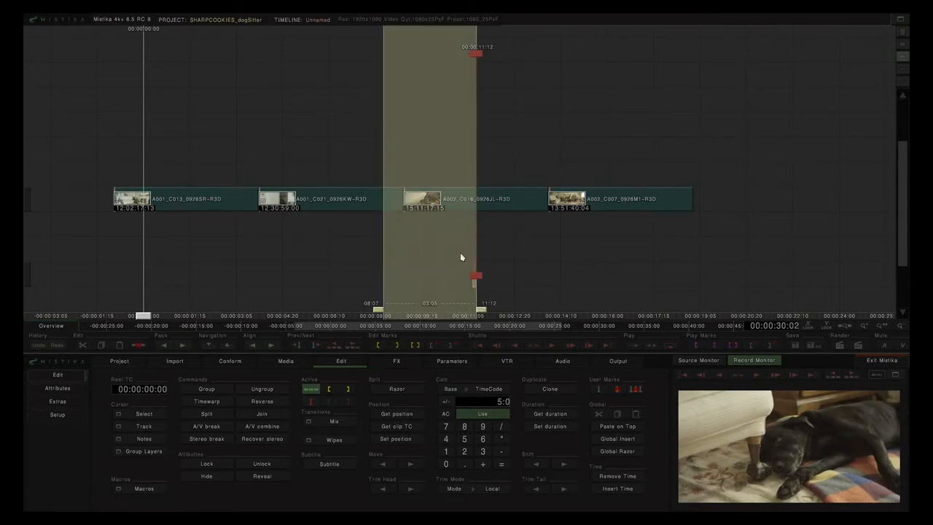
left_click(437, 345)
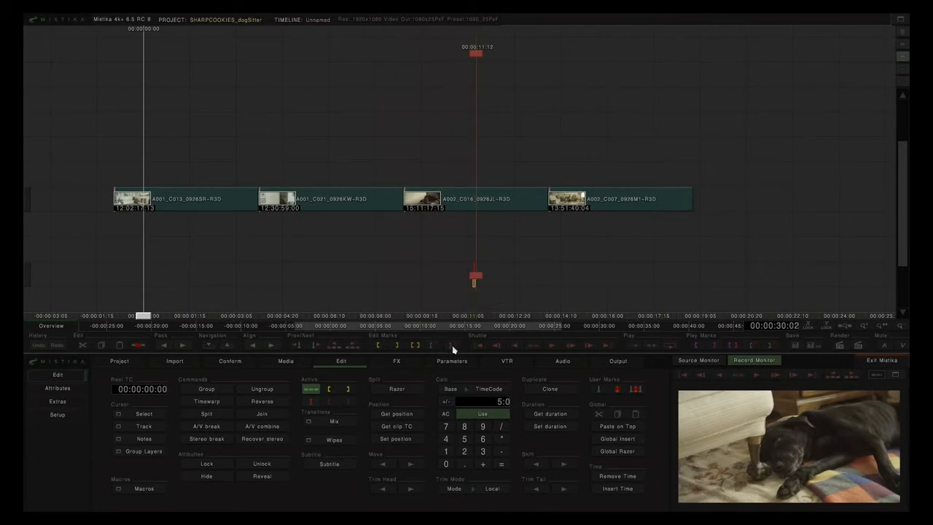
Set edit marks directly on the timeline from 07:07 to 10:18, and clear them
key("Left")
left_click(356, 269)
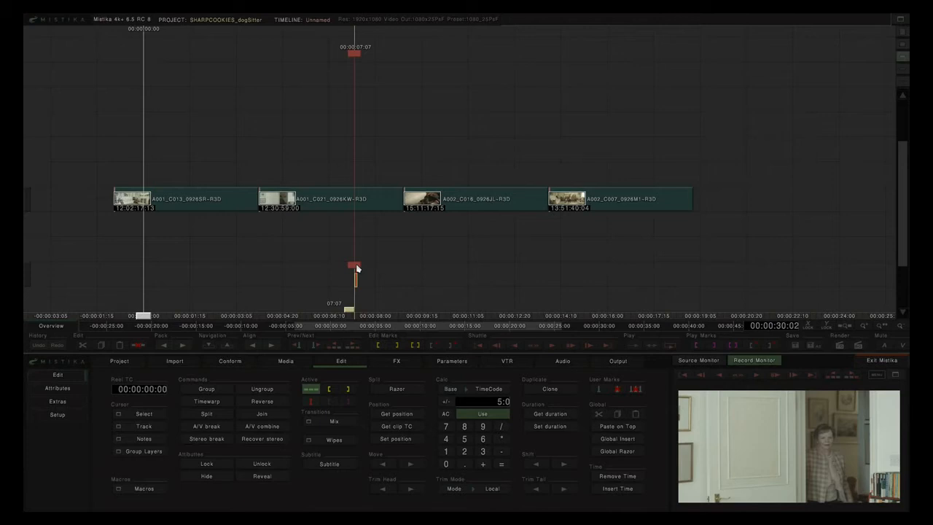
left_click(454, 267, "shift")
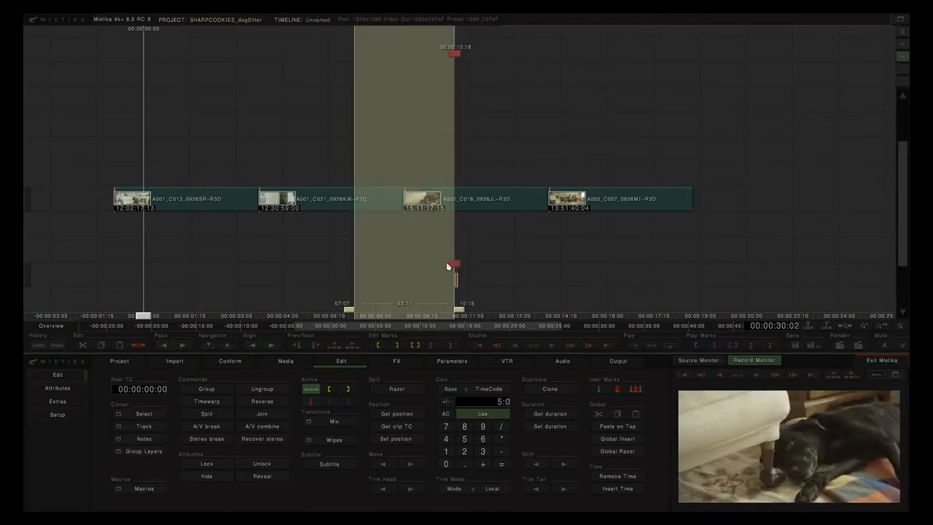
key("Escape")
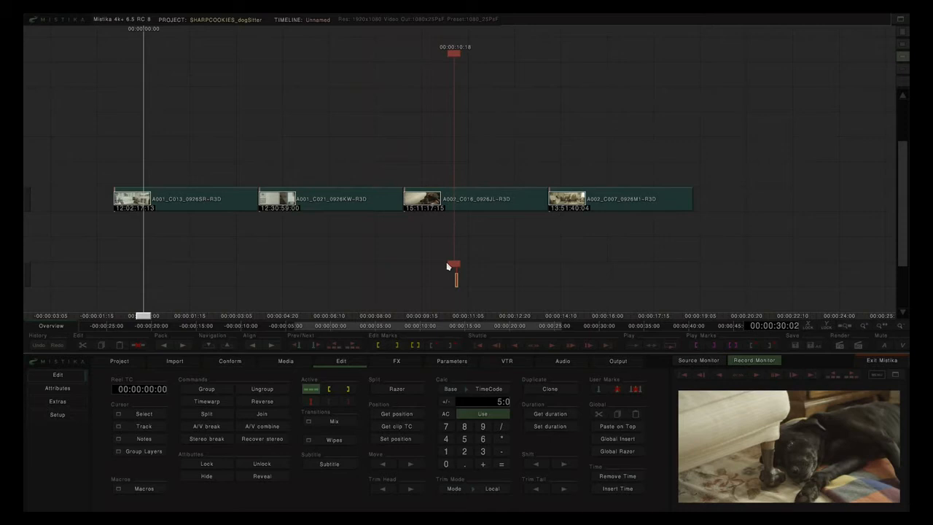
Select the second and third clips, set the edit marks around the selection, and clear the marks
left_click_drag(360, 167, 486, 225)
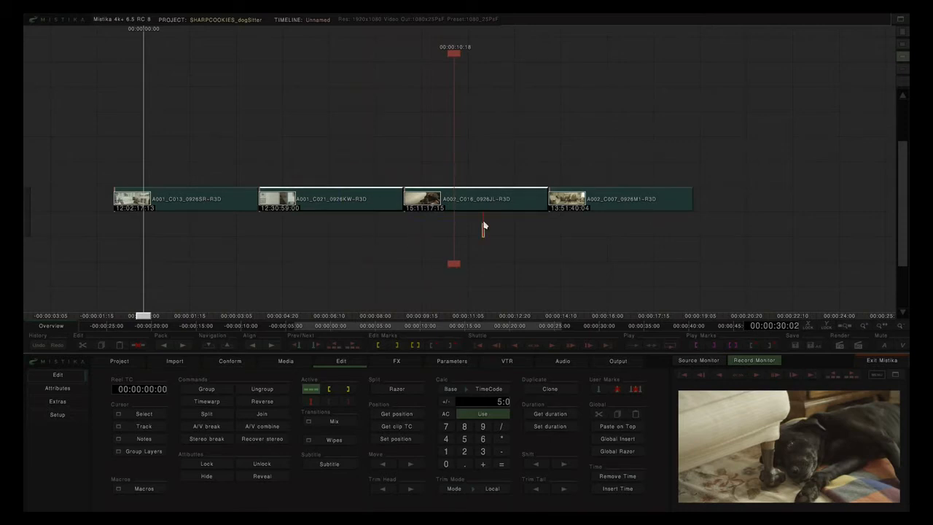
left_click(415, 346)
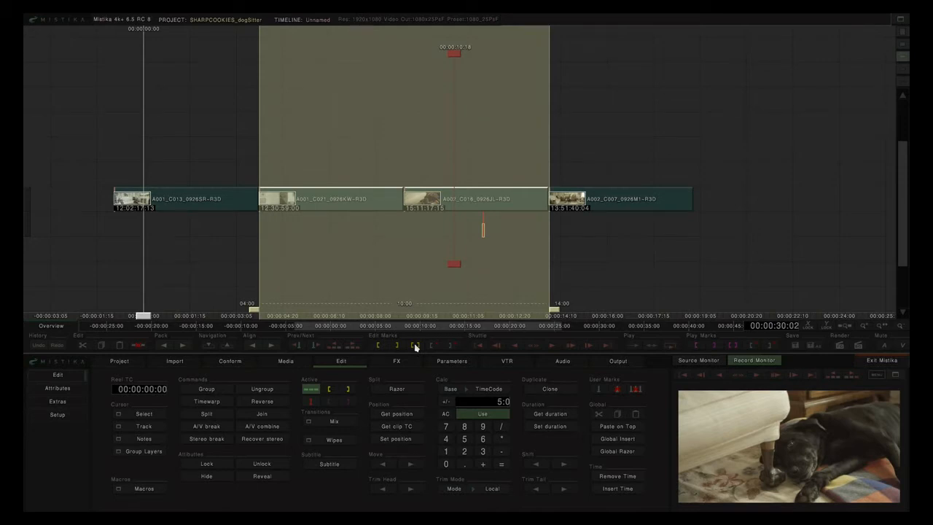
left_click(432, 345)
left_click(453, 346)
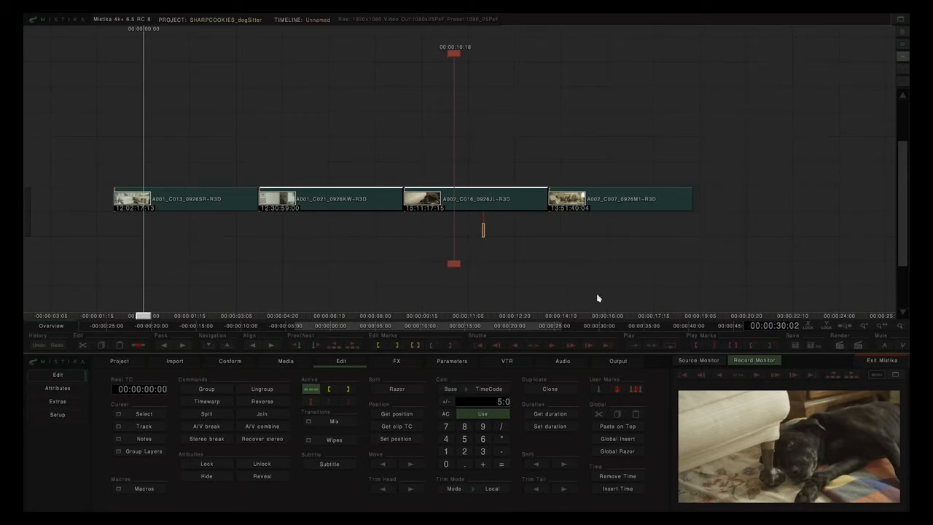
Set a play in mark at 10:18 and a play out mark at 15:17, and clear the play marks
left_click(484, 255)
key("i")
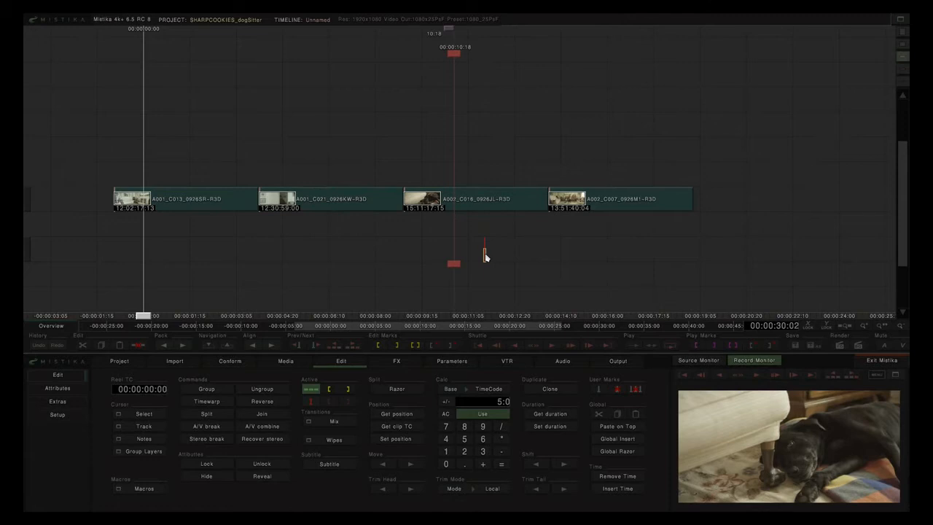
mouse_move(557, 260)
left_mouse_down()
mouse_move(414, 259)
mouse_move(496, 268)
left_mouse_up()
left_click(462, 258)
key("o")
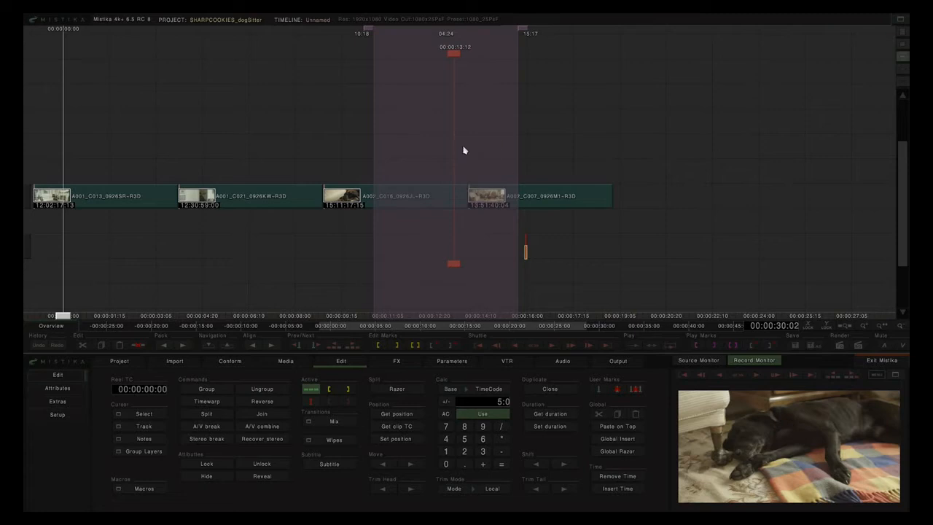
left_click(752, 346)
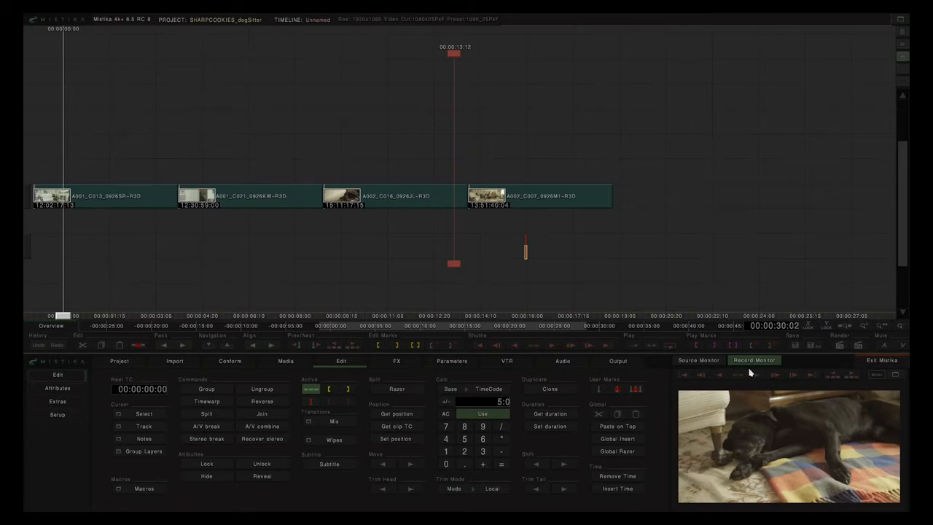
Set the timeline's Reel TC to 10:00:00:00
left_click_drag(421, 270, 621, 262)
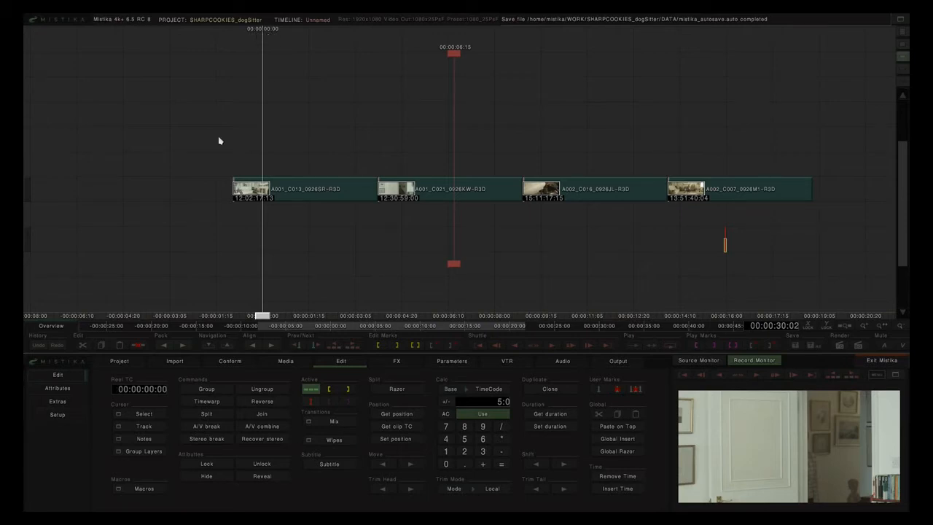
left_click(123, 389)
type("1")
key("Return")
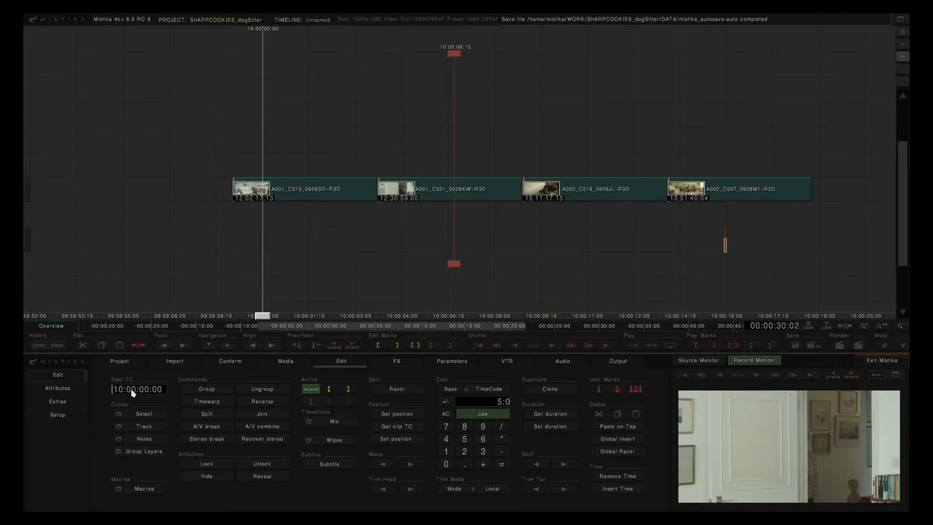
key("Return")
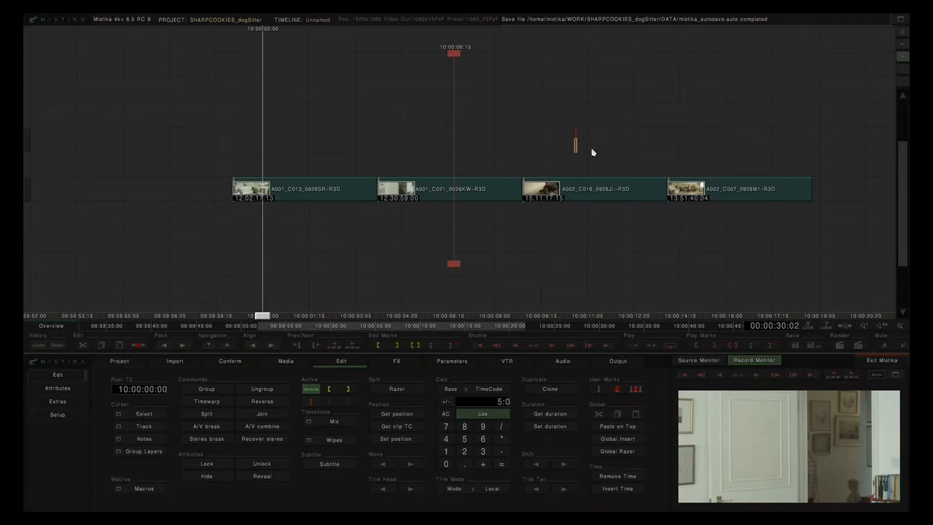
Move the second clip up two tracks and the third down one, and select the clips above and then below the cursor
left_click_drag(486, 184, 512, 150)
left_click_drag(556, 202, 557, 213)
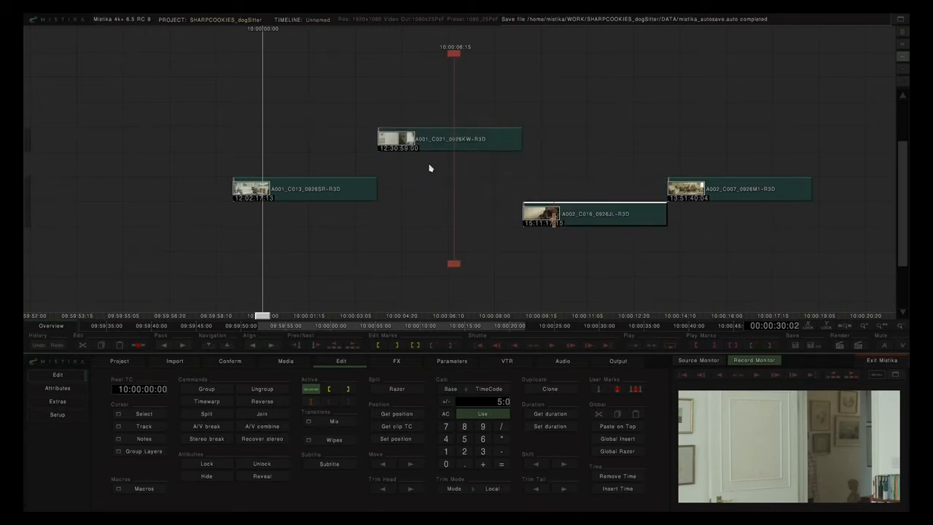
left_click(149, 412)
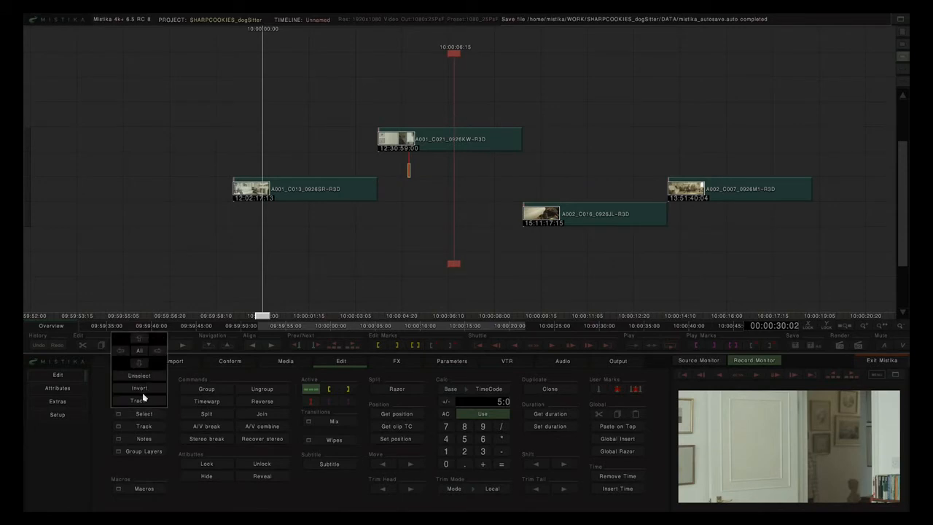
left_click(141, 344)
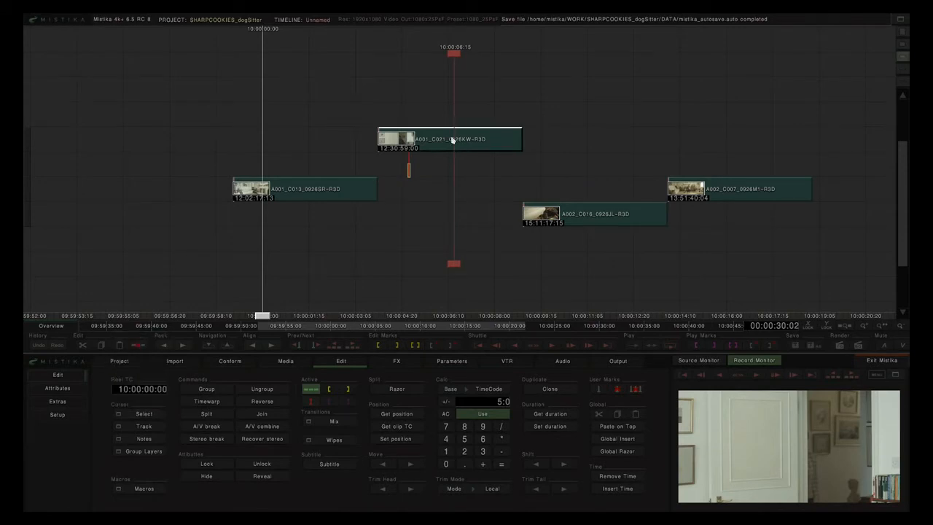
left_click(144, 410)
left_click(142, 363)
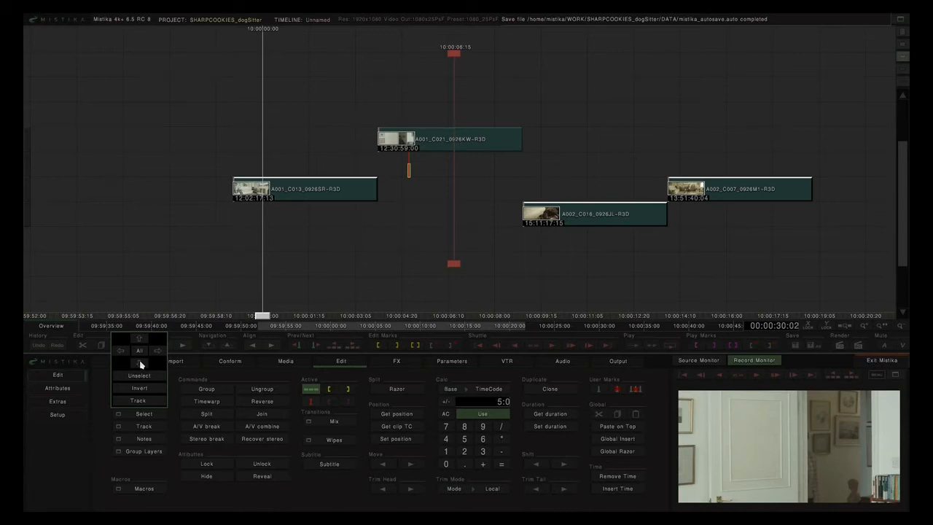
left_click(426, 226)
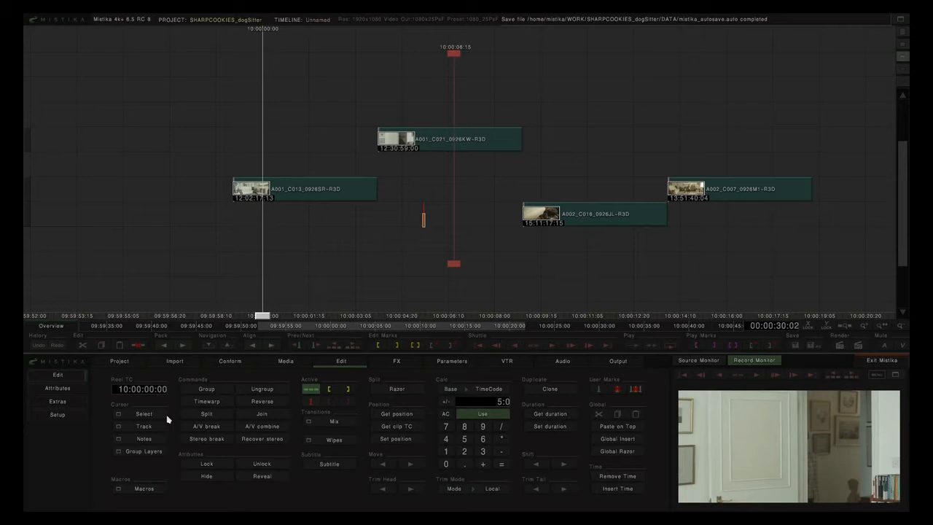
Insert a track with the cursor on the first clip, and move the clip back up to its original track
left_click(484, 194)
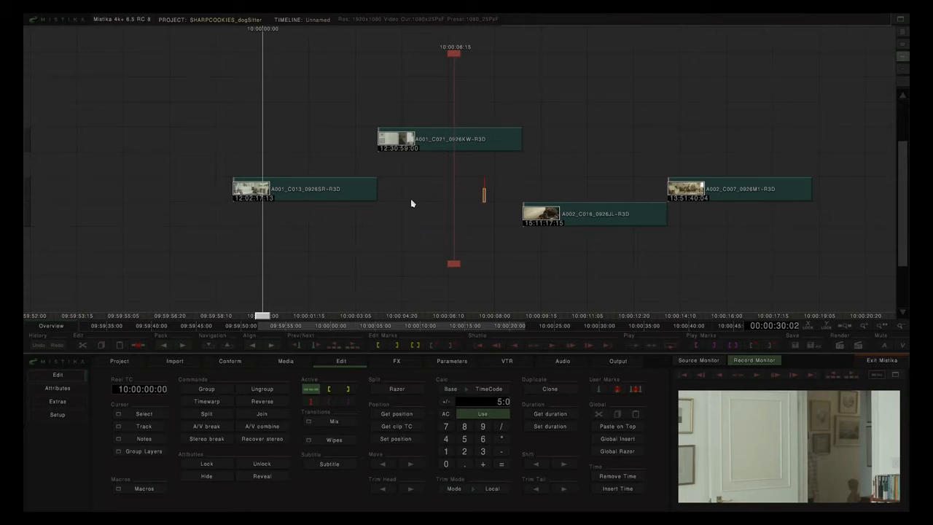
left_click(355, 195)
left_click(144, 426)
left_click(144, 377)
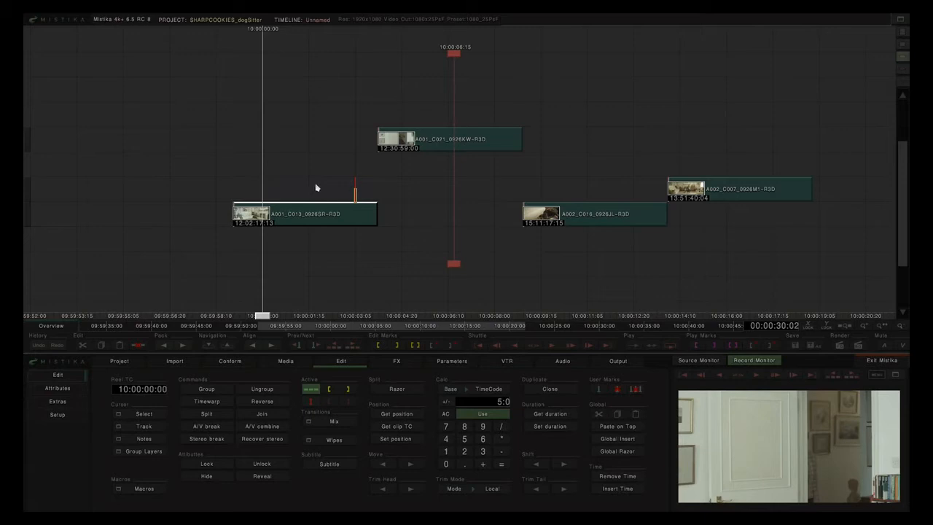
left_click_drag(315, 214, 323, 197)
Lock the track holding the first and fourth clips, and try selecting and moving clips on the timeline
left_click(183, 194)
left_click(463, 194)
left_click(155, 429)
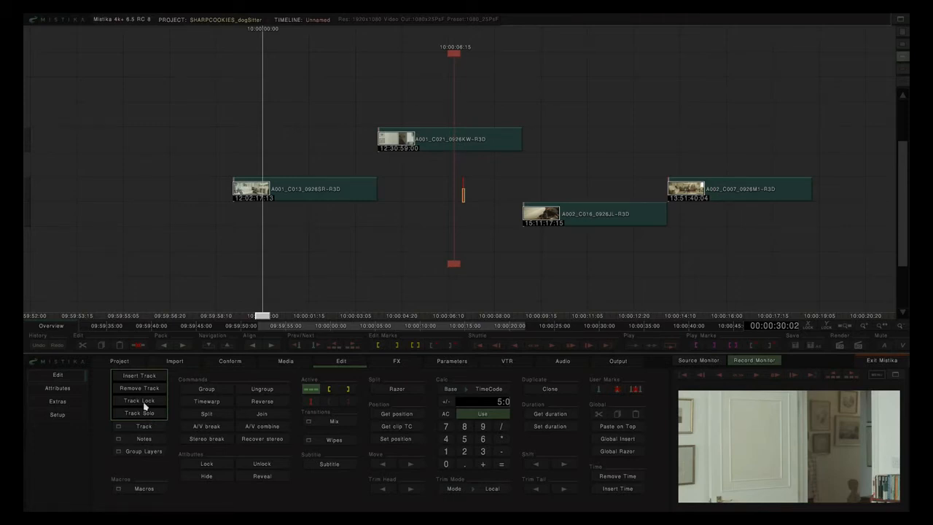
left_click(143, 406)
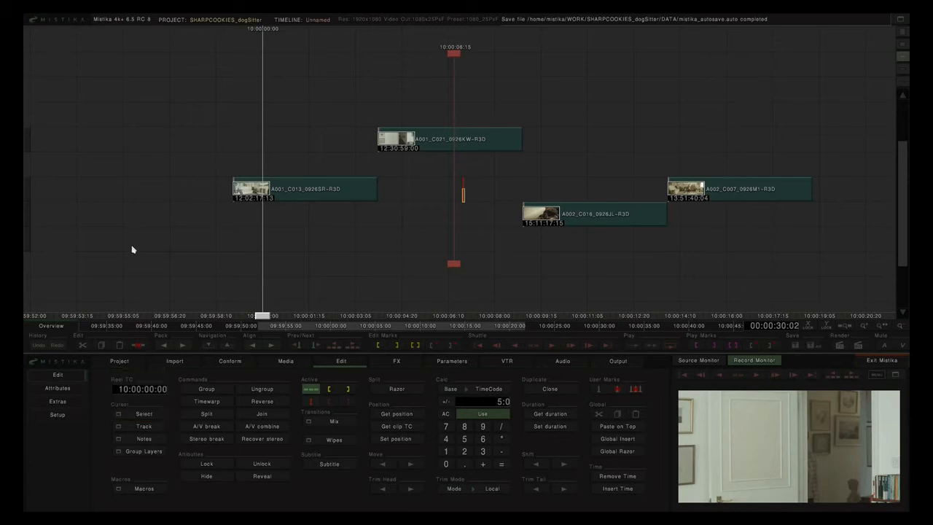
left_click(25, 194)
left_click(327, 187)
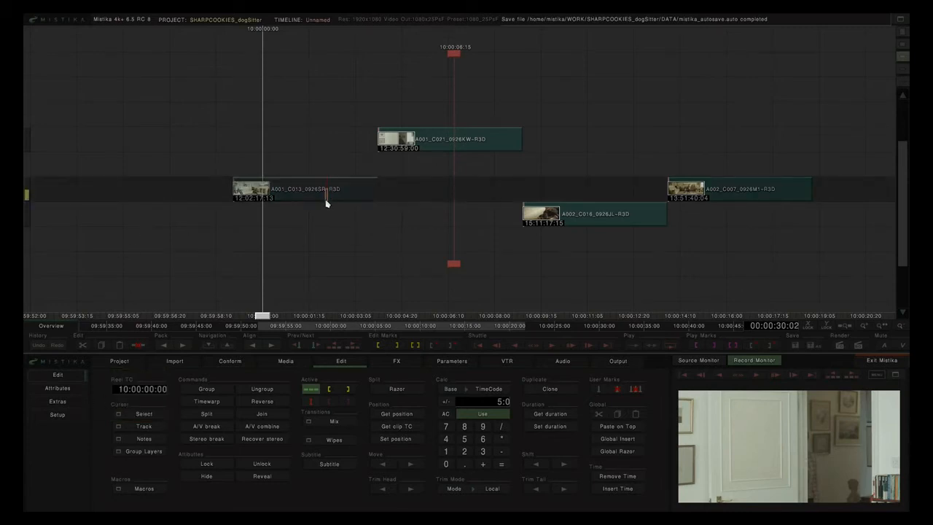
left_click_drag(298, 83, 787, 240)
left_click_drag(597, 208, 620, 223)
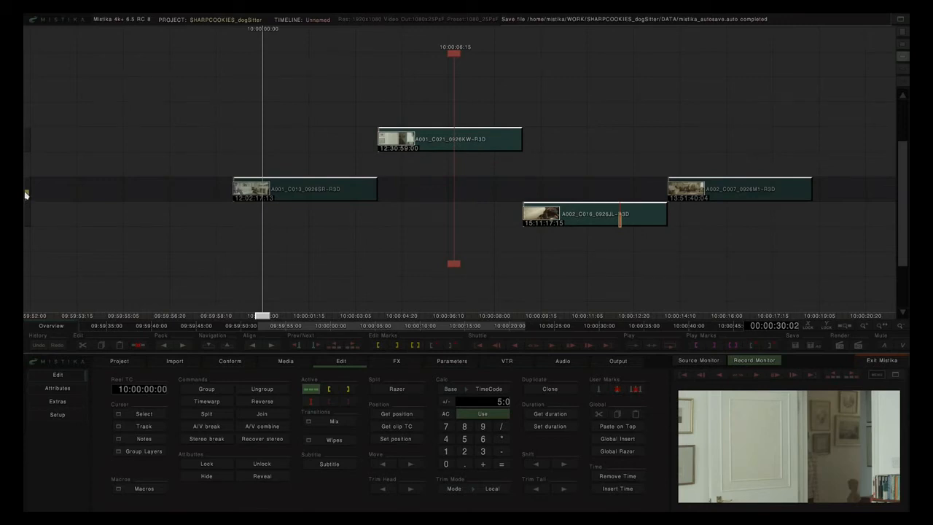
Solo the track holding the first and fourth clips, select all the clips, and turn the solo off
left_click(152, 428)
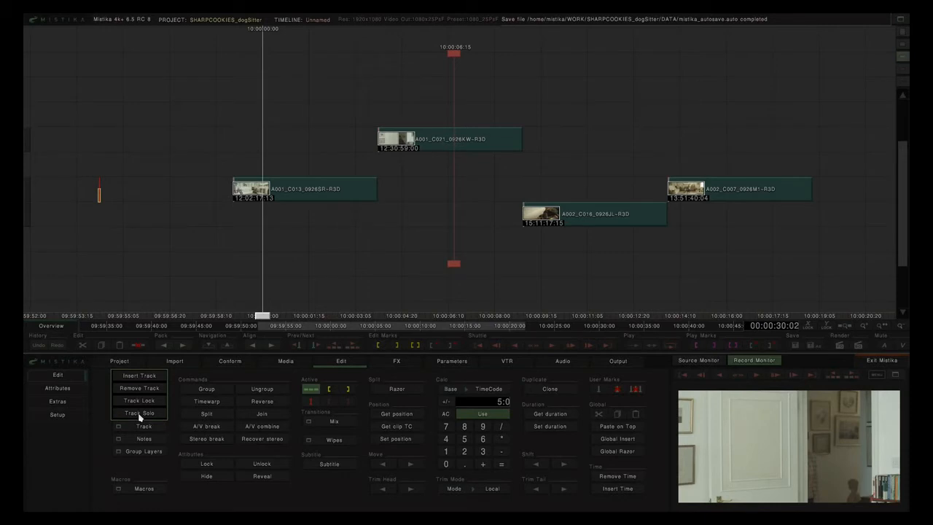
left_click(140, 413)
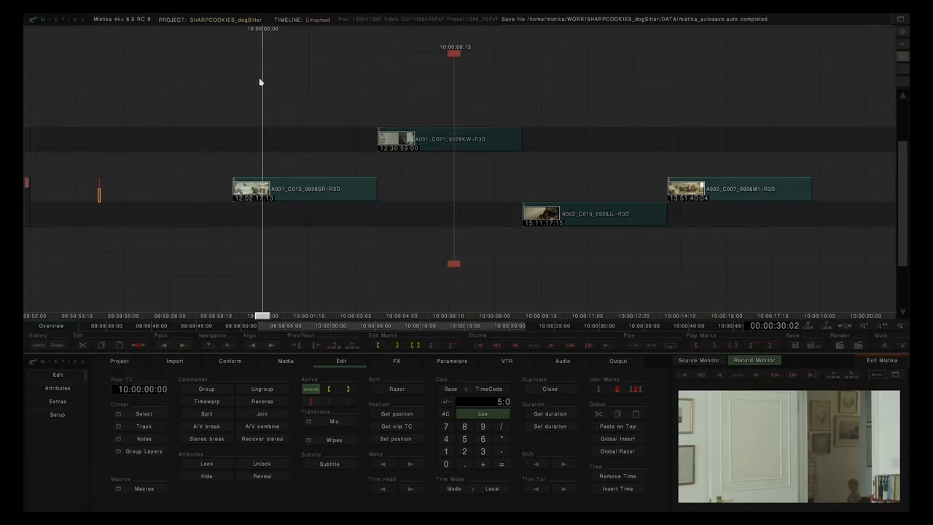
mouse_move(693, 189)
left_mouse_down()
mouse_move(693, 175)
mouse_move(698, 201)
left_mouse_up()
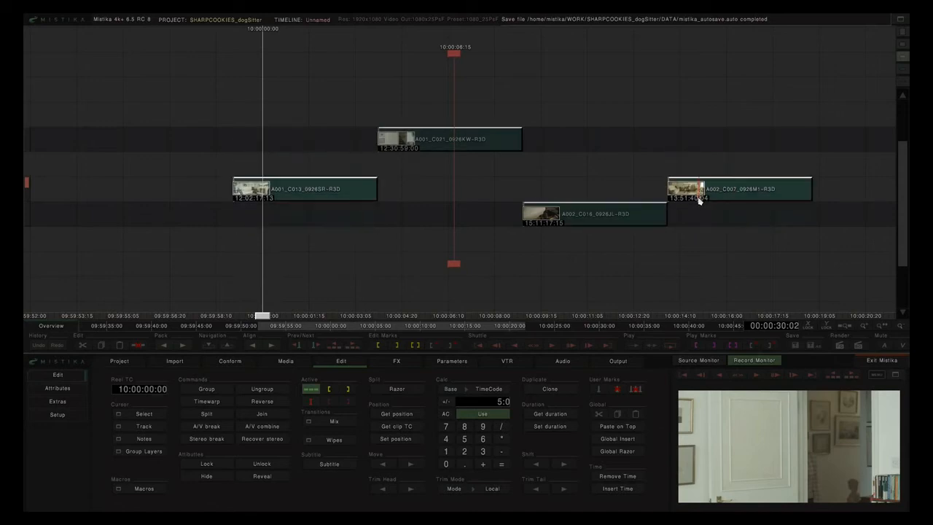
left_click(144, 427)
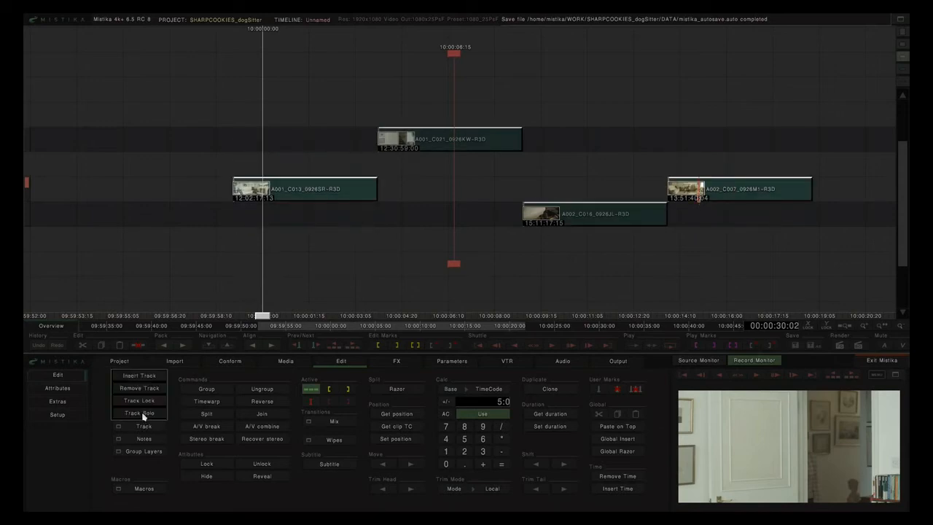
left_click(144, 413)
left_click(143, 413)
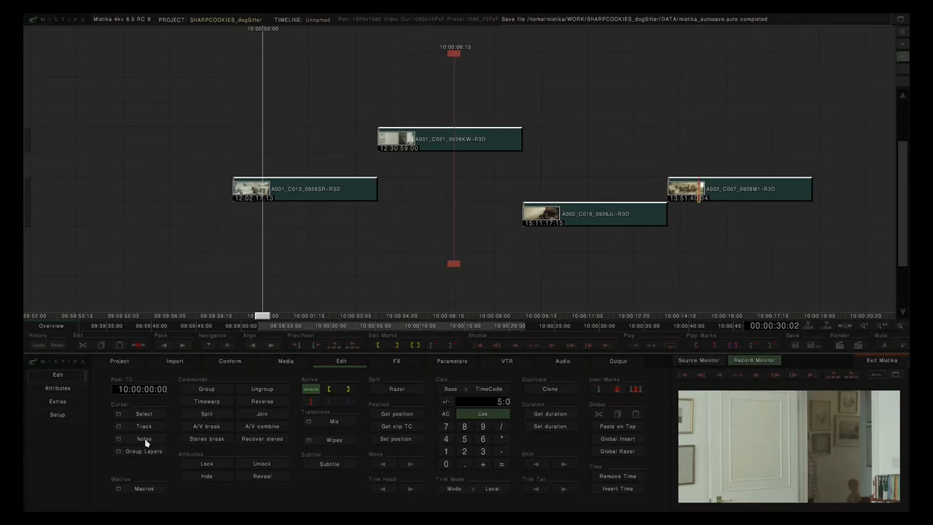
Create a text note reading "my note" above the second clip
left_click(477, 94)
left_click(148, 438)
left_click(150, 393)
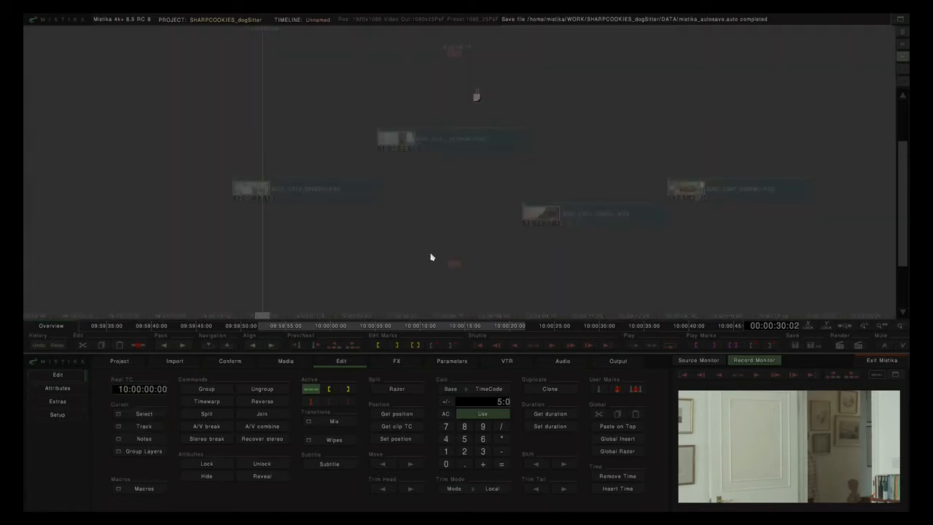
type("my note")
key("Return")
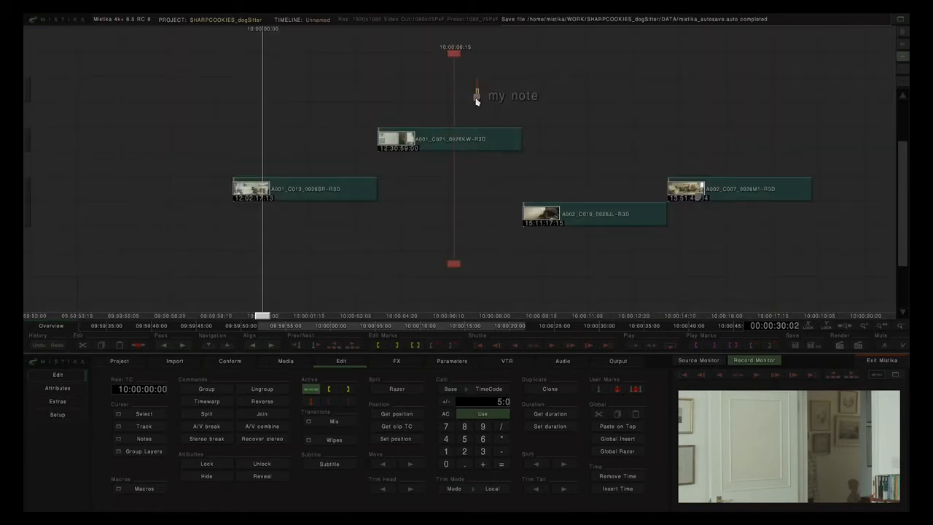
Draw a freehand note with a circle and a cross over the second clip, and delete all notes
left_click(146, 438)
left_click(147, 391)
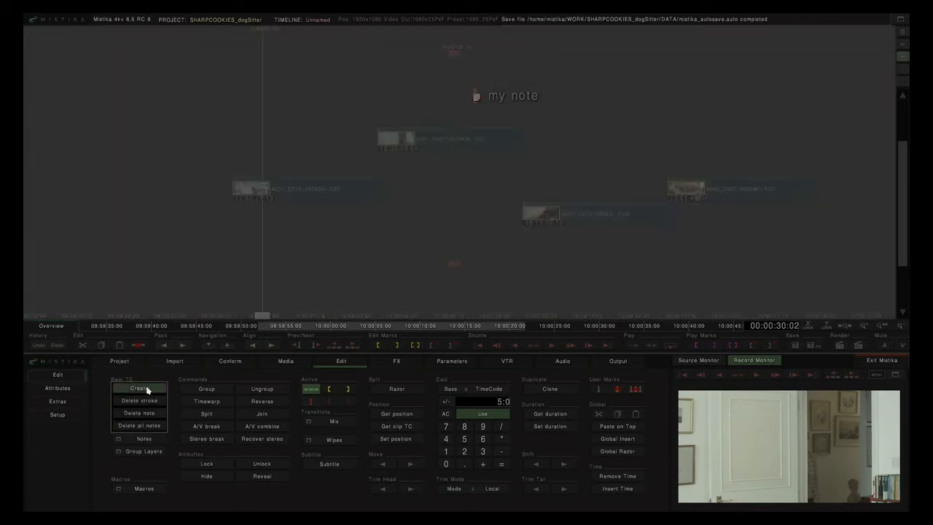
mouse_move(434, 93)
left_mouse_down()
mouse_move(481, 189)
mouse_move(460, 83)
left_mouse_up()
left_click_drag(434, 115, 505, 186)
left_click_drag(445, 175, 533, 121)
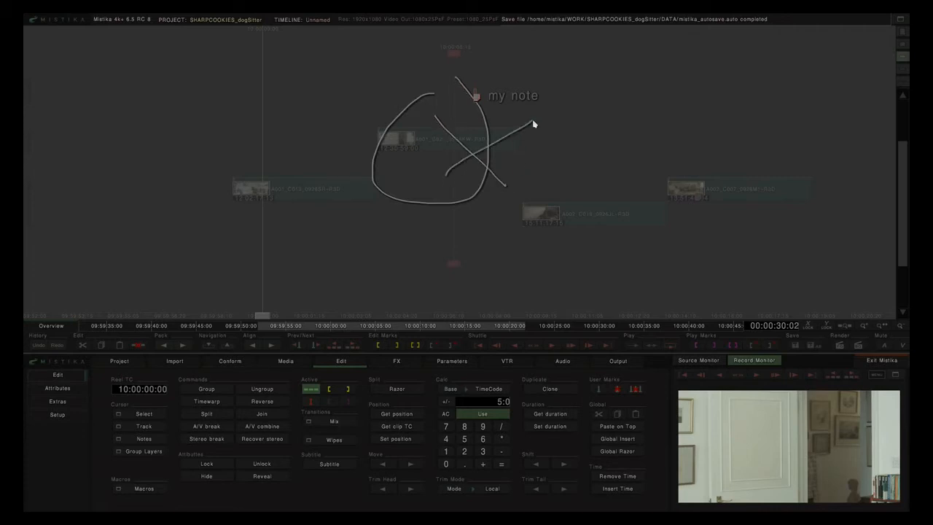
right_click(459, 254)
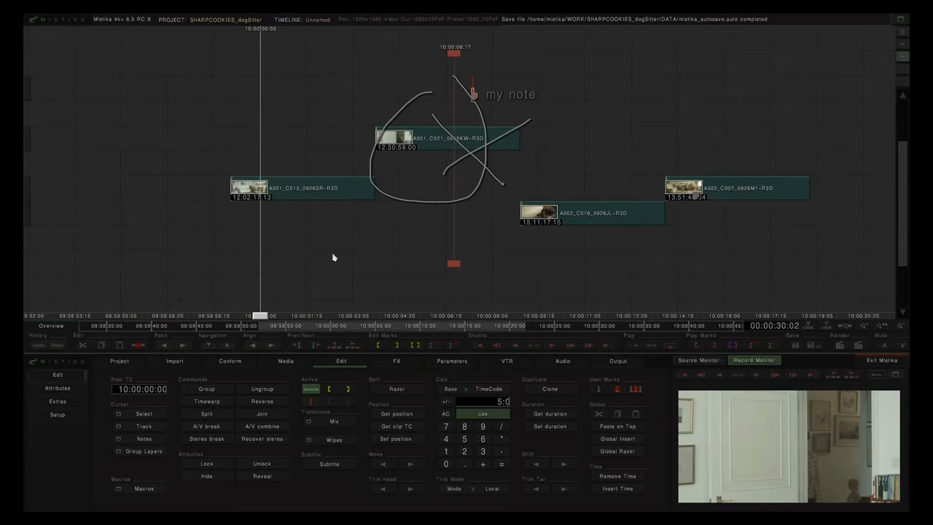
left_click(143, 439)
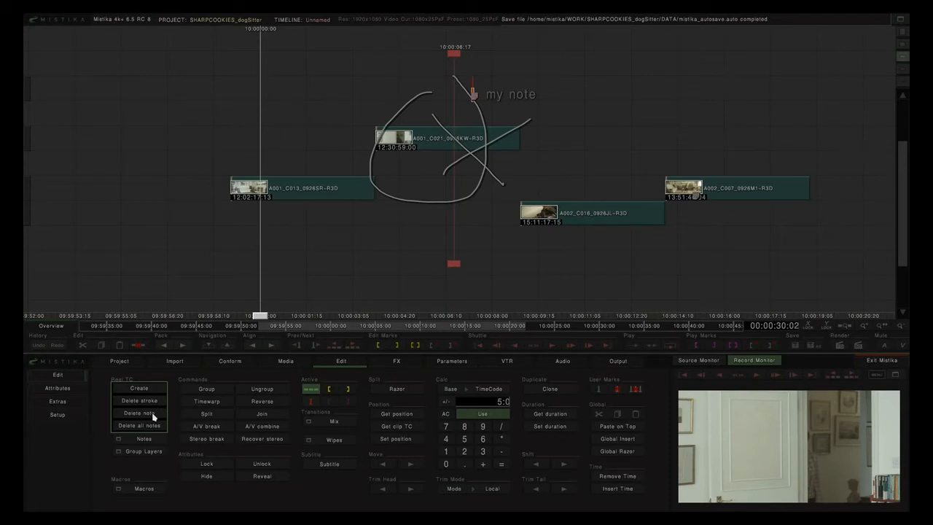
left_click(149, 427)
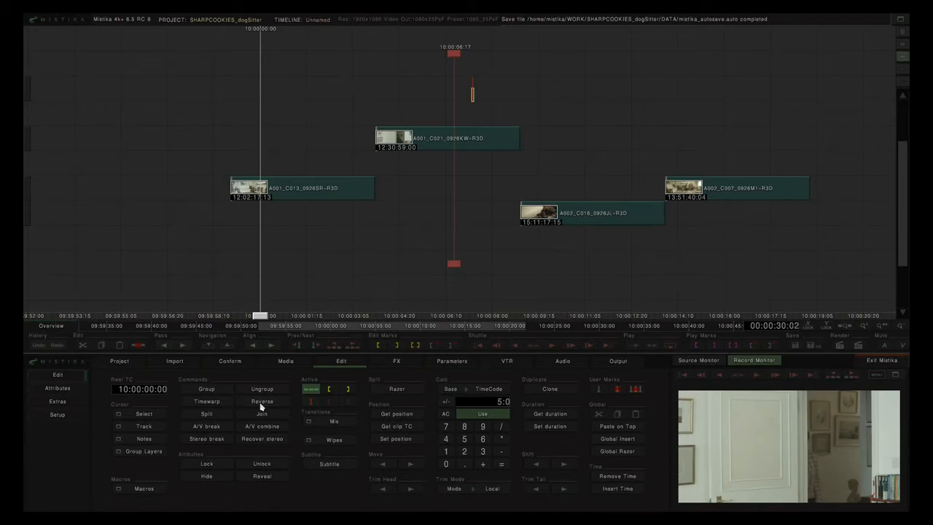
Reverse the second clip, and reverse it back to its original direction
left_click(433, 147)
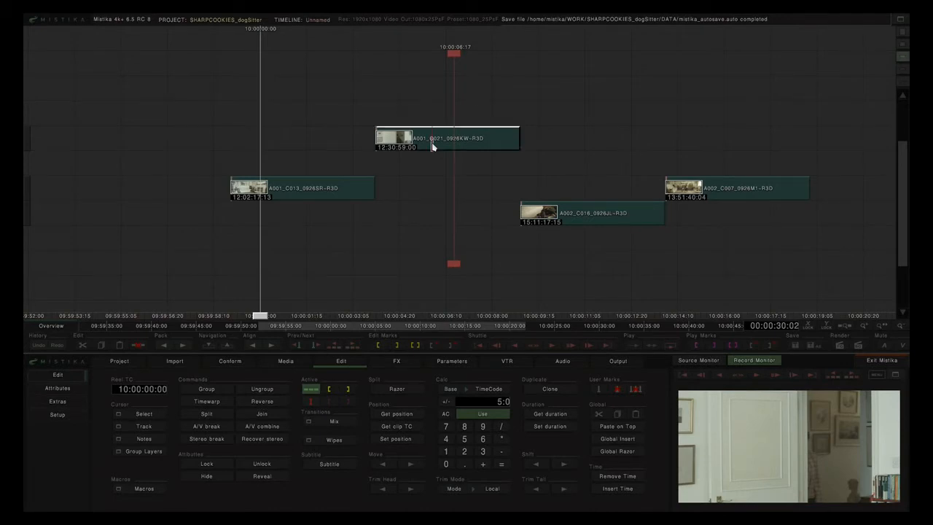
left_click(248, 406)
left_click(264, 401)
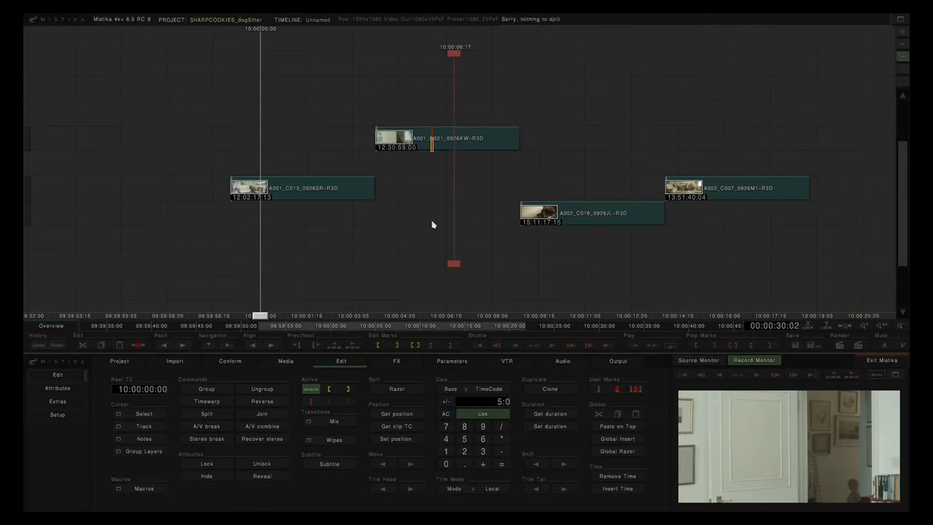
Split the second clip at the cursor, and join the two pieces back together
left_click(439, 149)
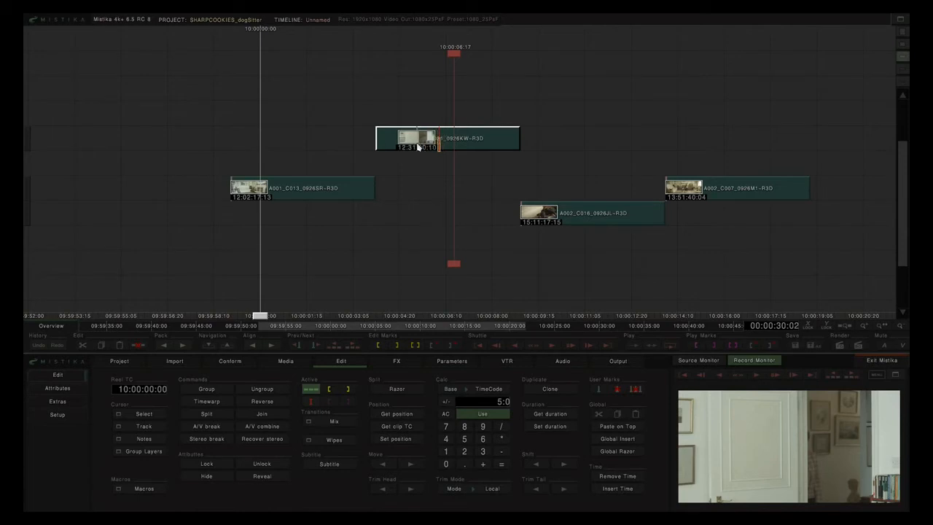
left_click(207, 415)
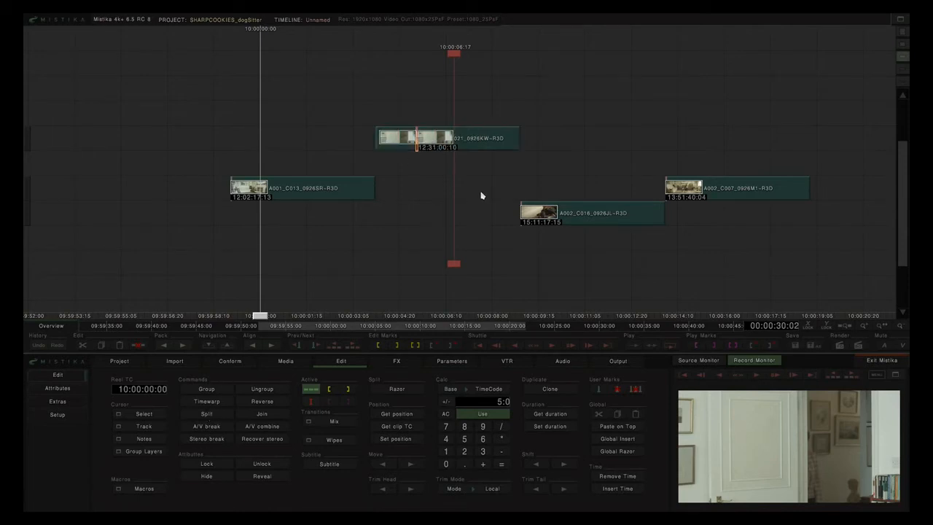
mouse_move(461, 144)
left_mouse_down()
mouse_move(474, 121)
mouse_move(477, 143)
left_mouse_up()
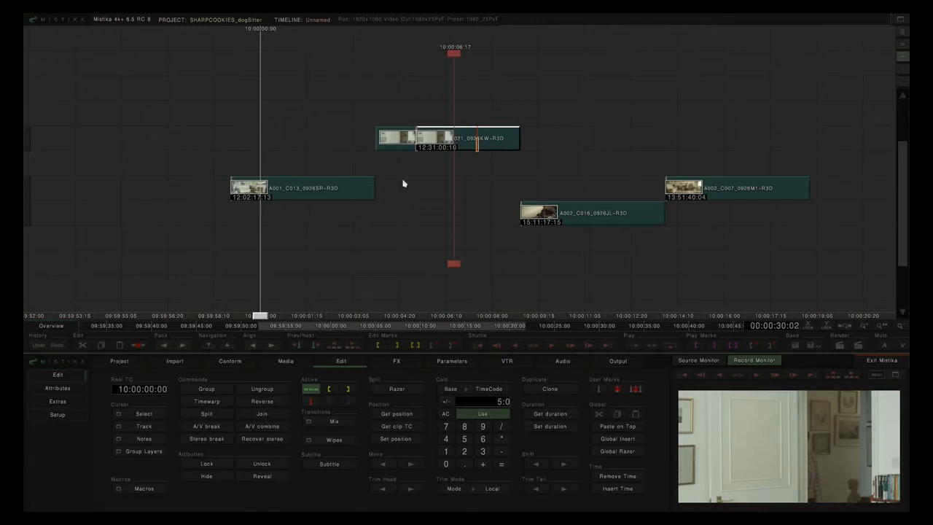
left_click_drag(383, 83, 471, 169)
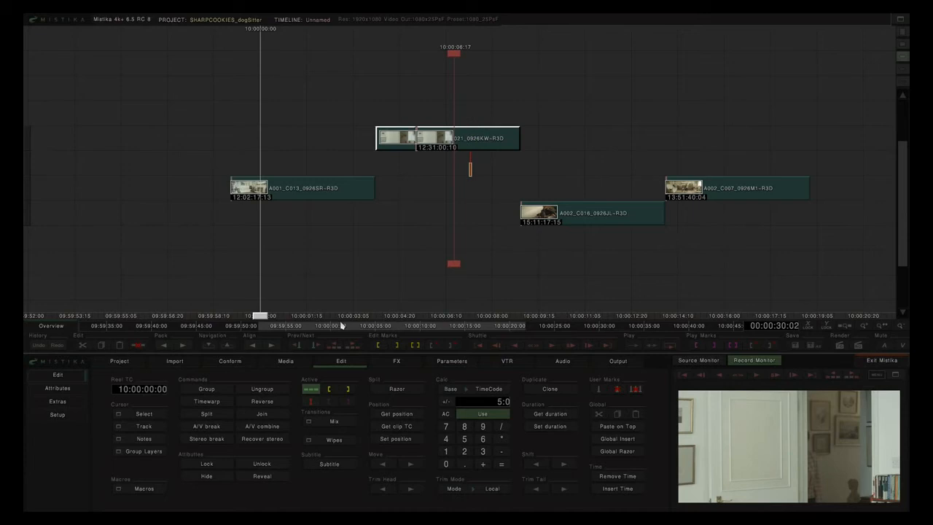
left_click(257, 416)
Move the second clip down onto the first clip's track, directly after the first clip
left_click_drag(408, 146, 412, 195)
left_click_drag(328, 155, 431, 218)
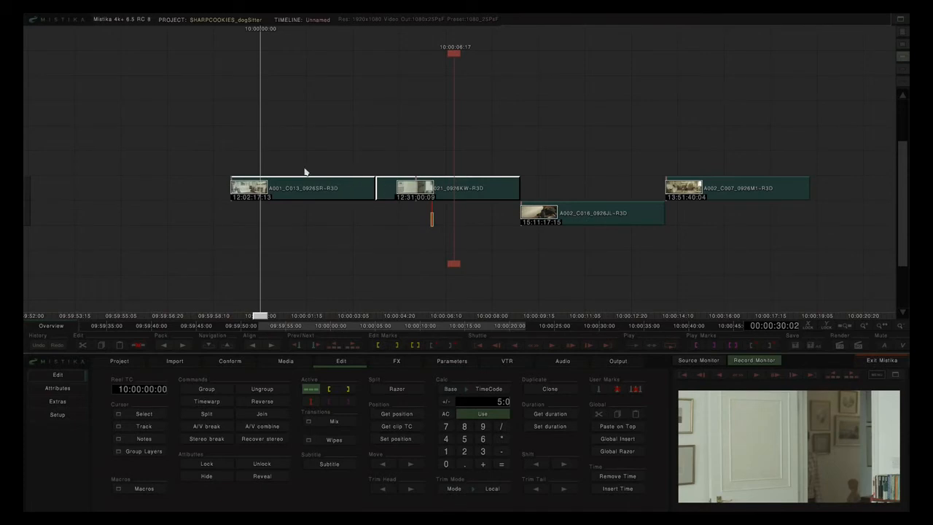
left_click(432, 187)
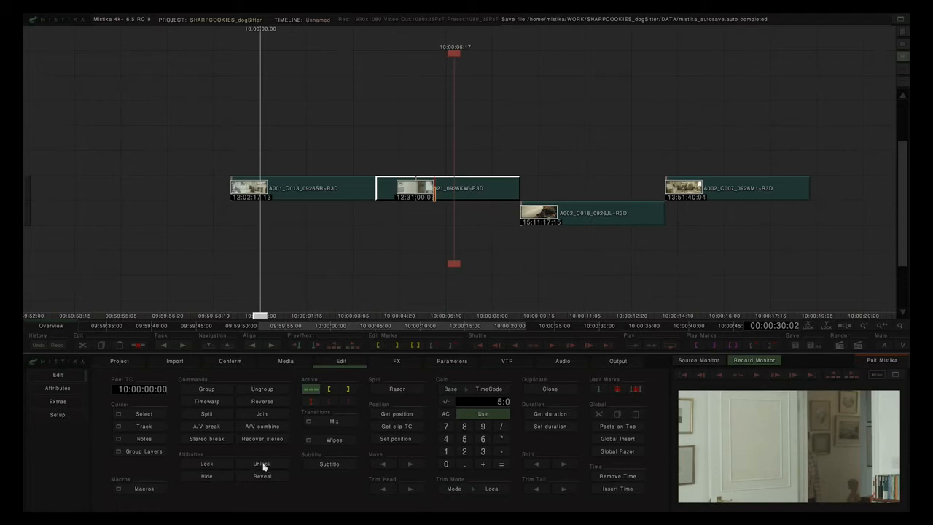
Hide the second clip, and reveal it again
mouse_move(463, 190)
left_mouse_down()
mouse_move(476, 162)
mouse_move(472, 195)
left_mouse_up()
left_click_drag(259, 111, 581, 217)
left_click(437, 221)
left_click(469, 190)
left_click(416, 284)
left_click(468, 201)
left_click(207, 477)
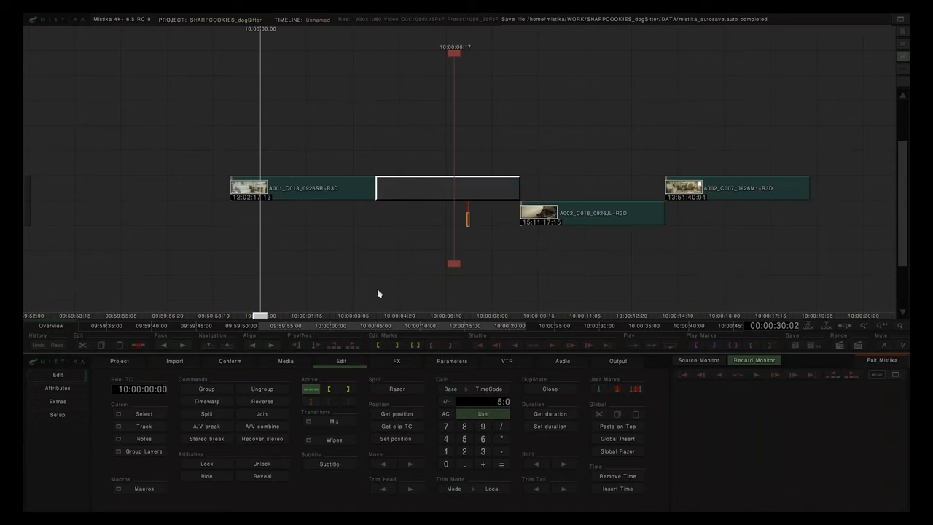
left_click(258, 479)
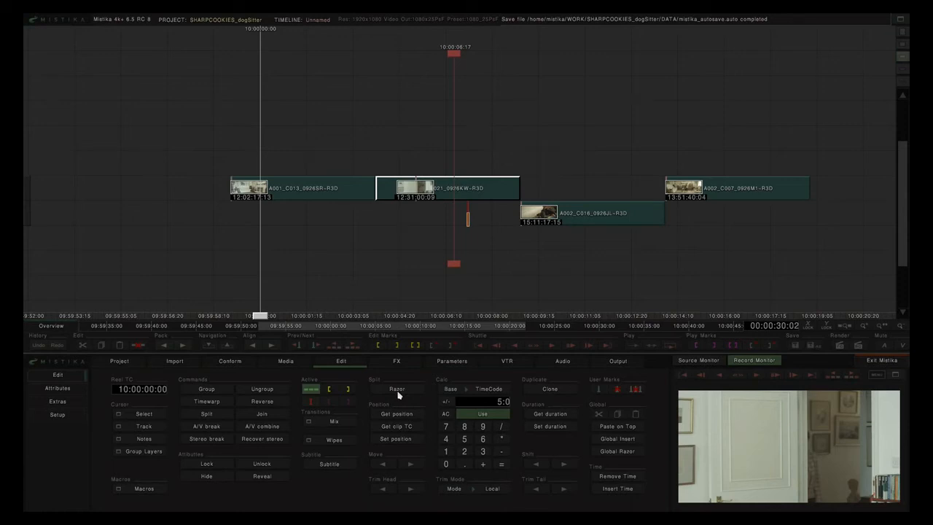
Move the third and fourth clips onto lower tracks so they sit directly beneath the second clip
left_click_drag(490, 123, 559, 243)
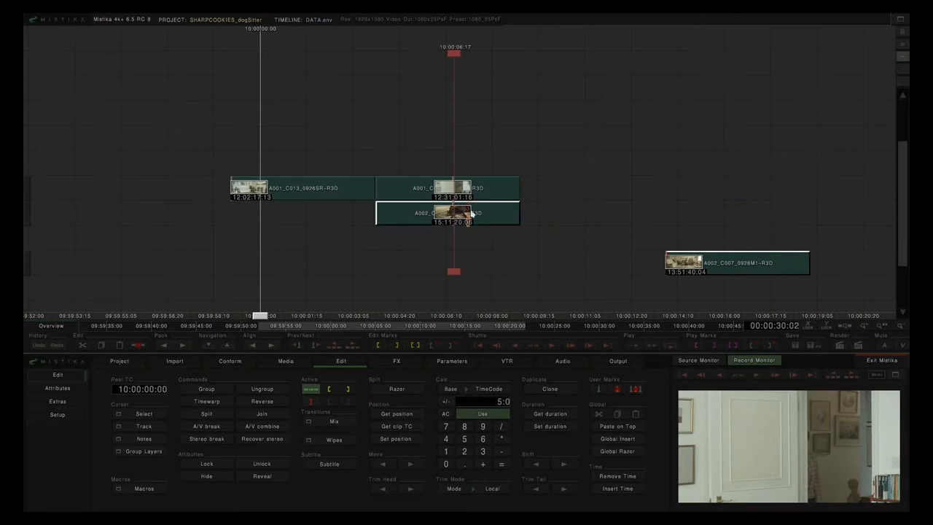
left_click_drag(505, 261, 503, 285)
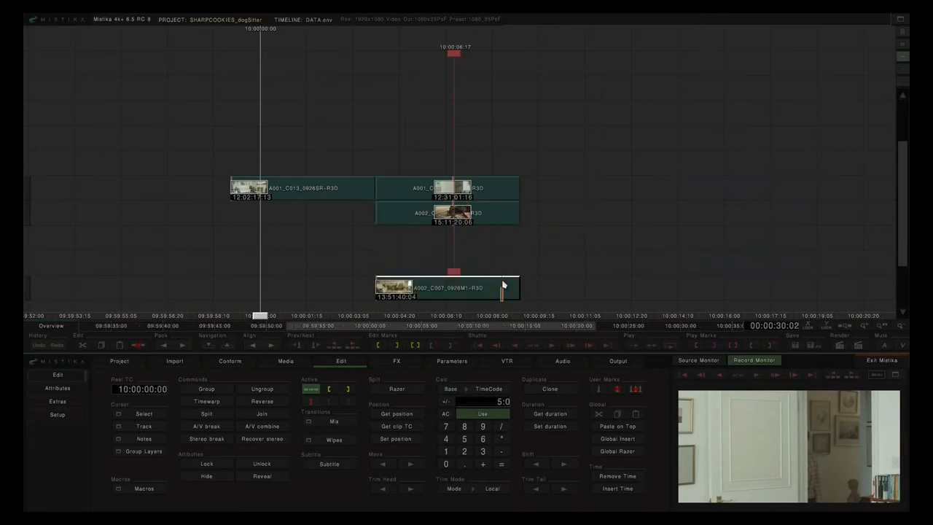
With no clip selected, razor all the stacked clips at the red playhead line, and undo the cuts
left_click(395, 391)
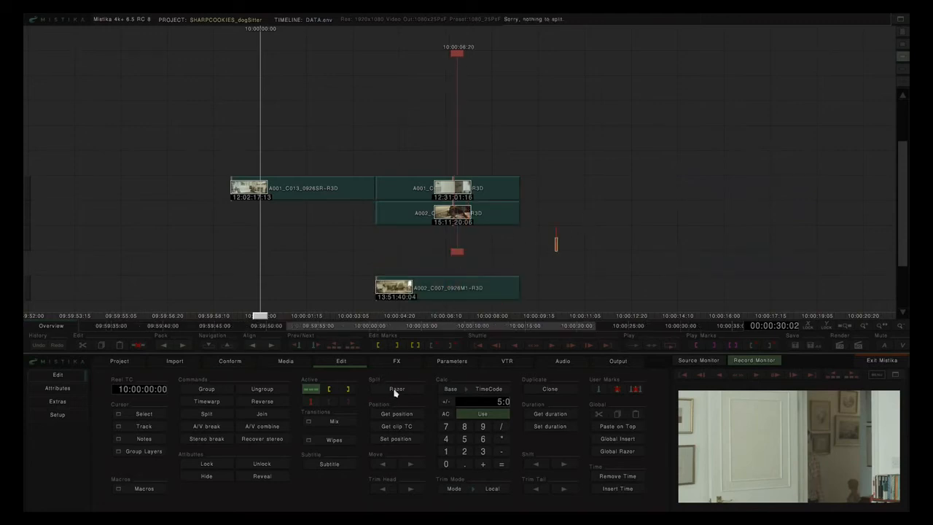
left_click(396, 390)
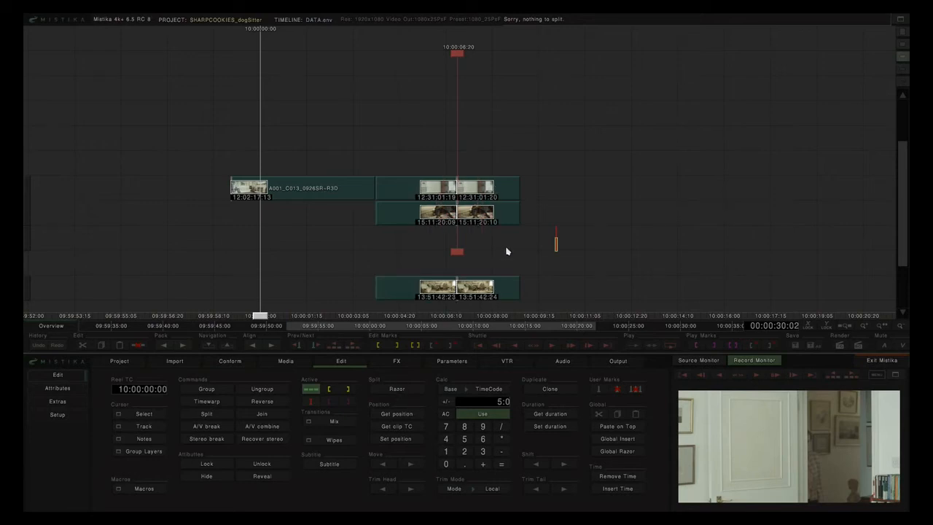
key("ctrl+z")
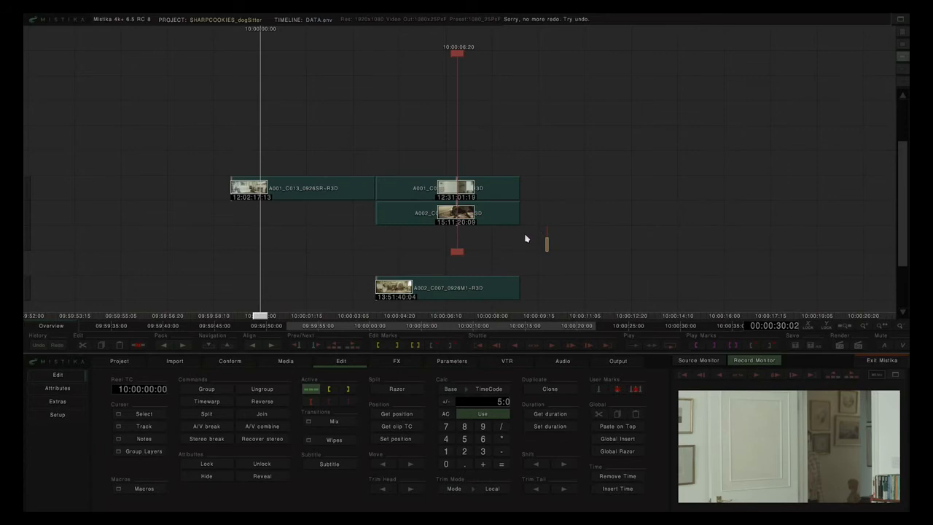
Razor only the clip beneath the second clip at the edit cursor near its end, and select the piece after the cut
left_click(470, 192)
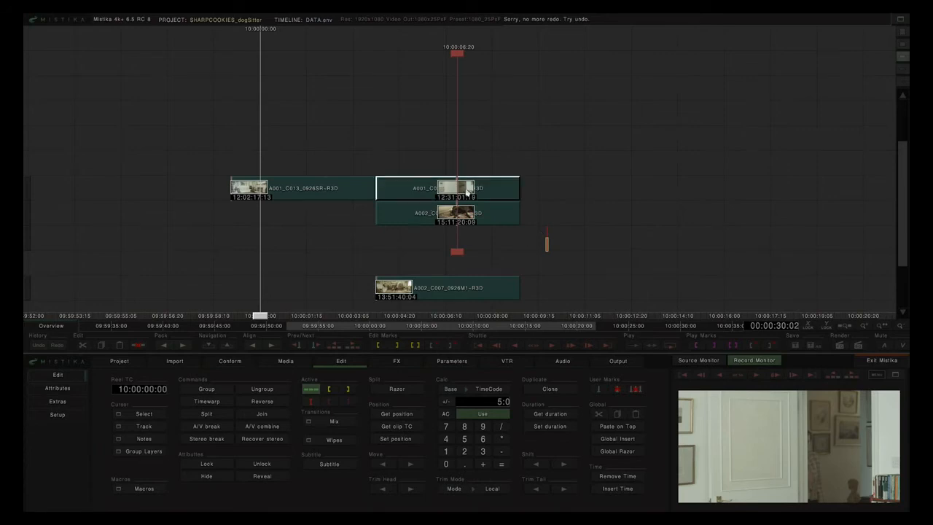
left_click(414, 210)
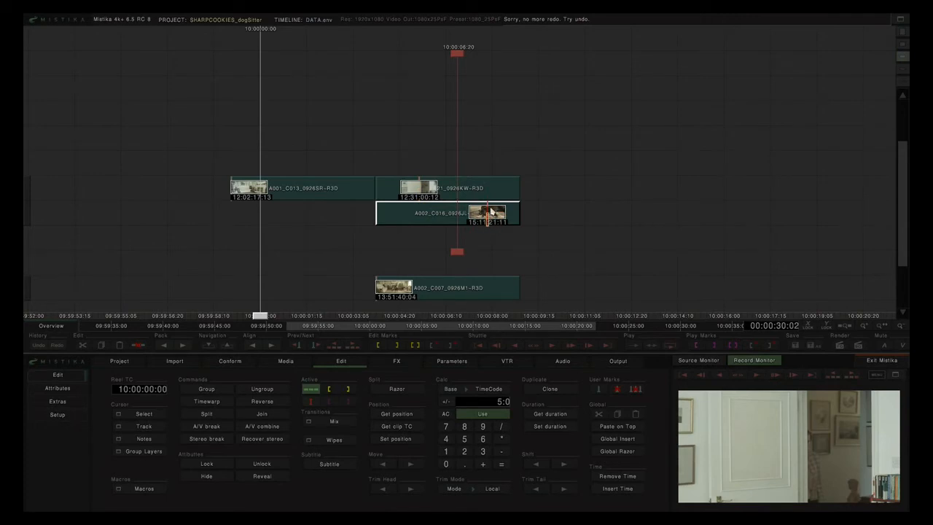
left_click(402, 391)
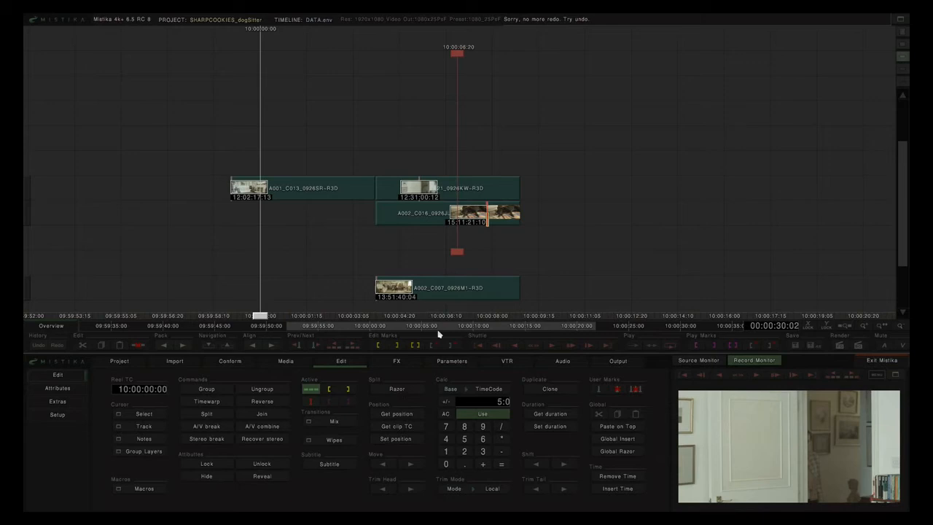
left_click(509, 219)
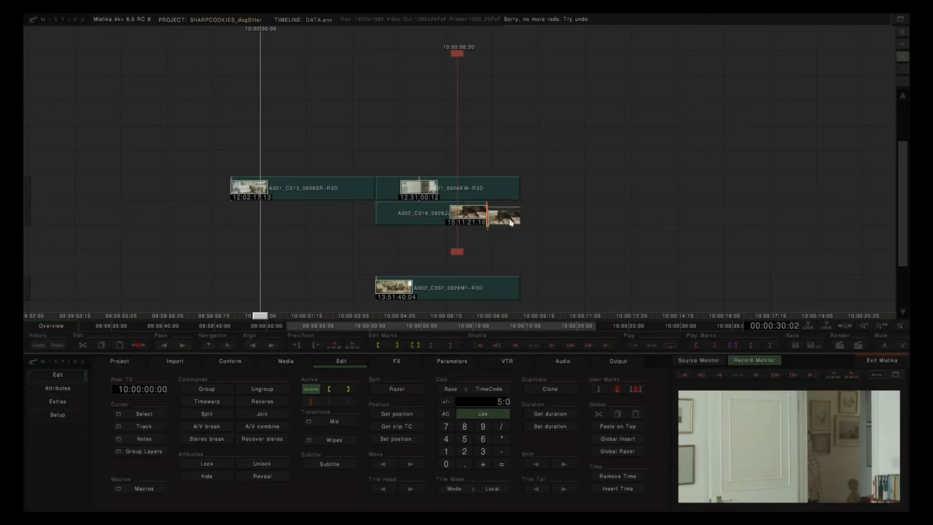
left_click(509, 217)
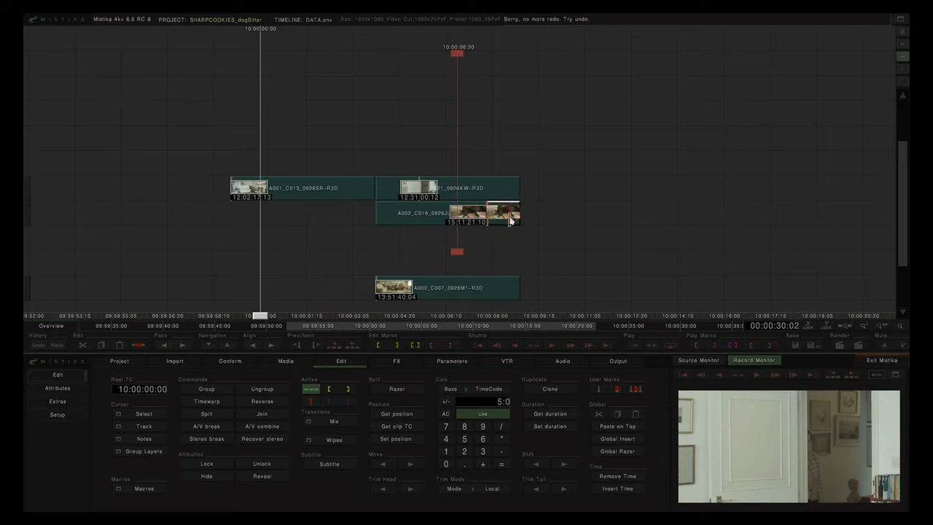
Make the red playhead the active split reference, razor the longer piece of the lower clip there, and select the new middle piece
left_click(311, 391)
left_click(312, 403)
left_click(436, 216)
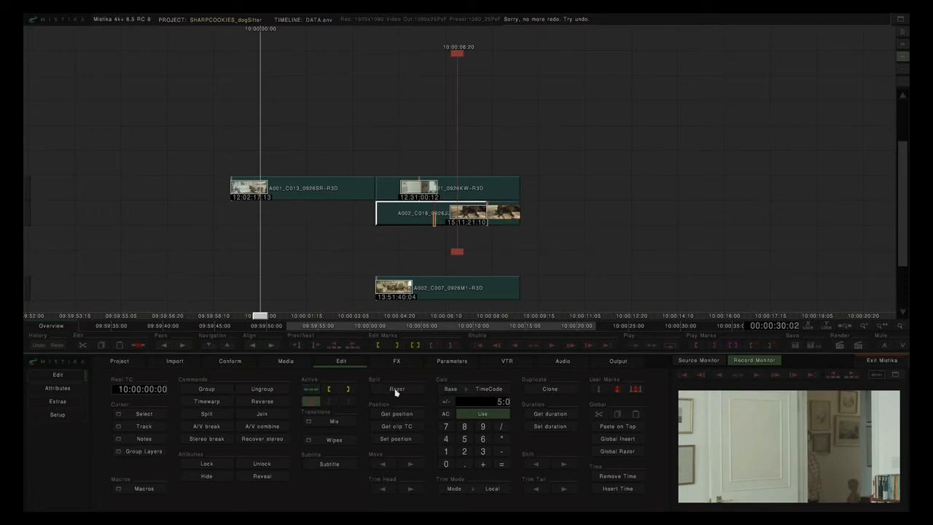
left_click(396, 389)
left_click(464, 212)
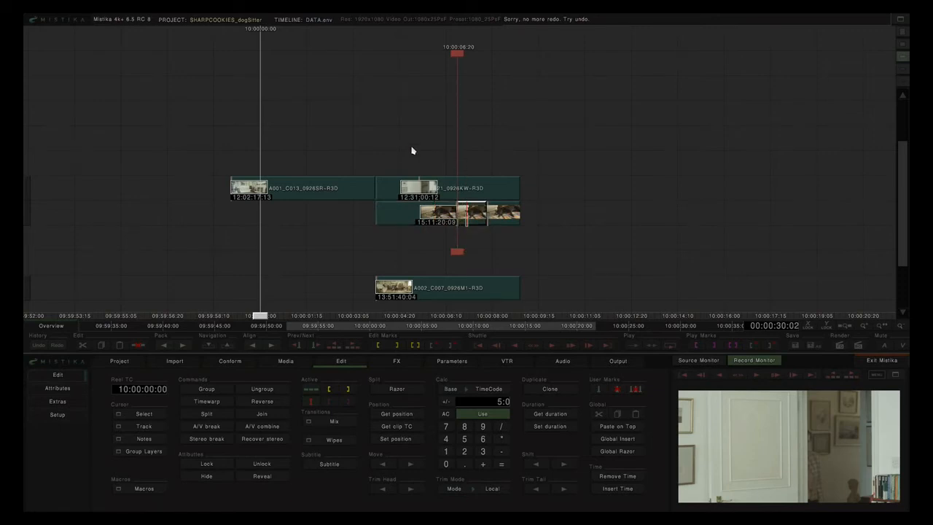
Place the edit in mark at 10:00:01:05 and the edit out mark at 10:00:02:18, and position the playhead between them
left_click_drag(404, 155, 568, 159)
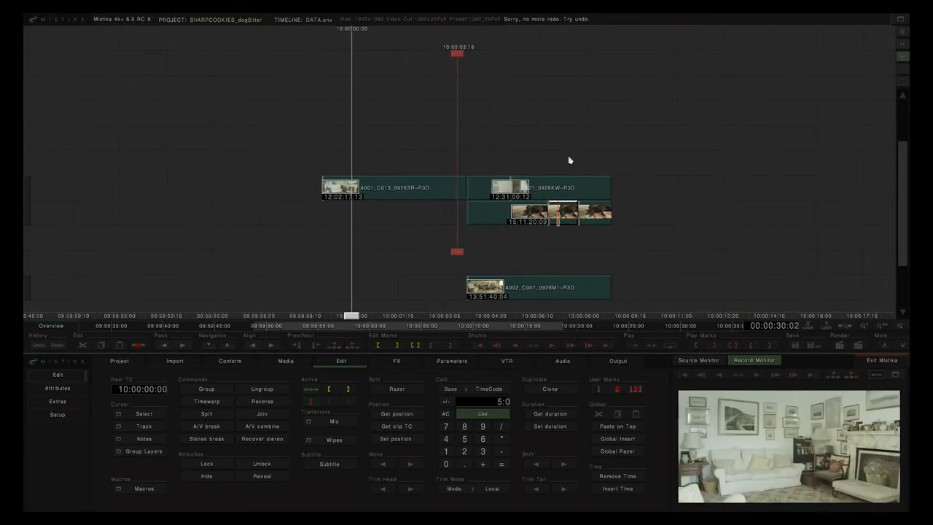
left_click(379, 347)
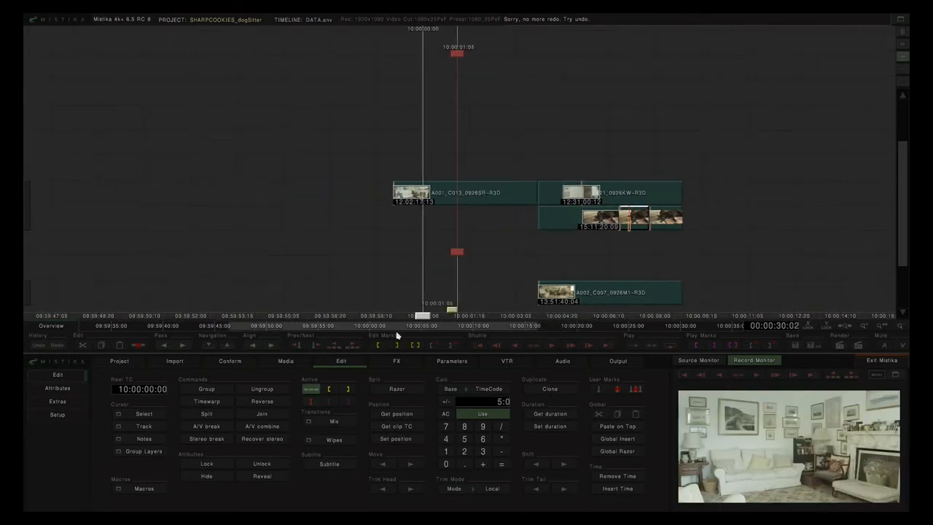
left_click_drag(456, 252, 501, 256)
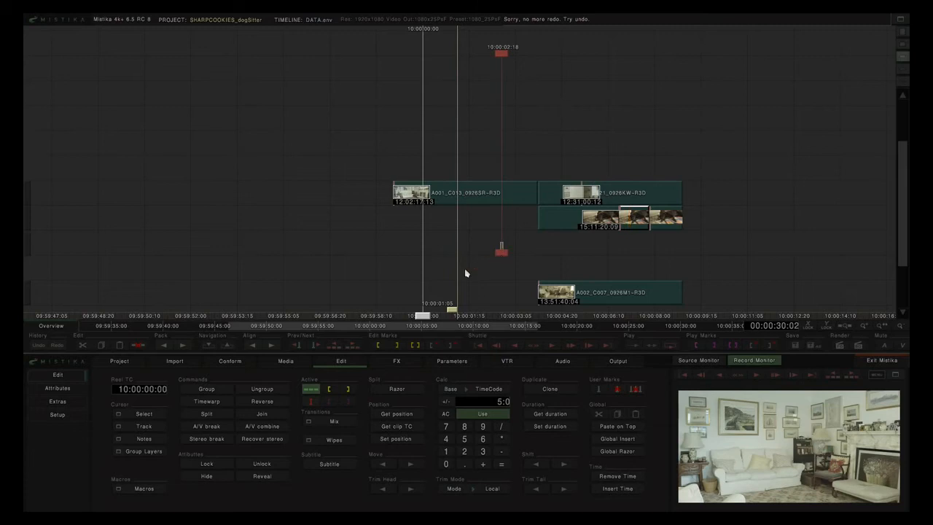
left_click(397, 347)
left_click_drag(501, 252, 486, 252)
Activate both edit marks for the first clip, razor it at the marks, and select the middle piece
left_click(397, 388)
left_click(434, 194)
left_click(335, 389)
left_click(355, 389)
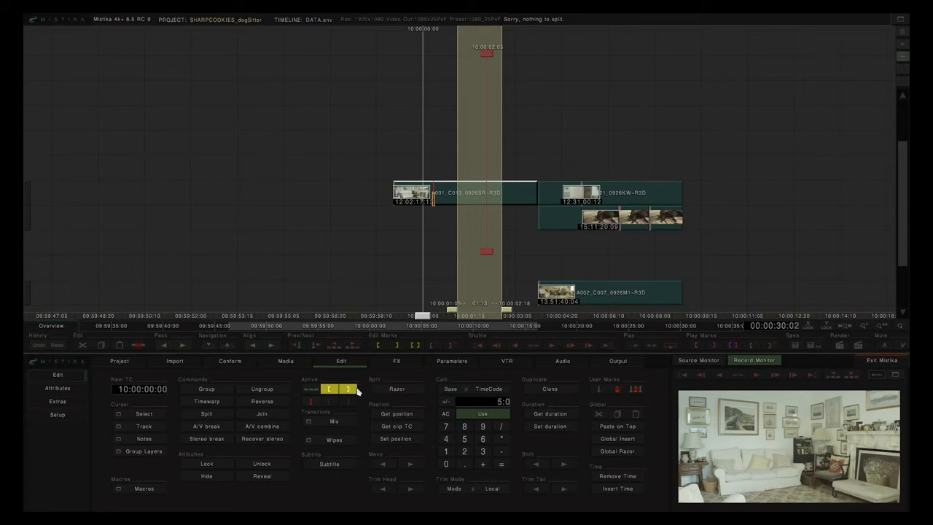
left_click(398, 389)
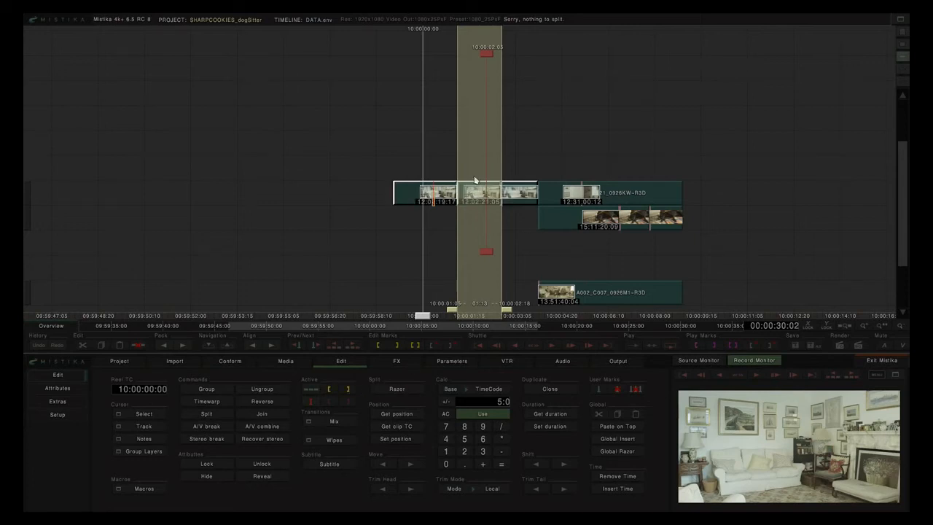
mouse_move(484, 201)
left_mouse_down()
mouse_move(491, 177)
mouse_move(488, 217)
left_mouse_up()
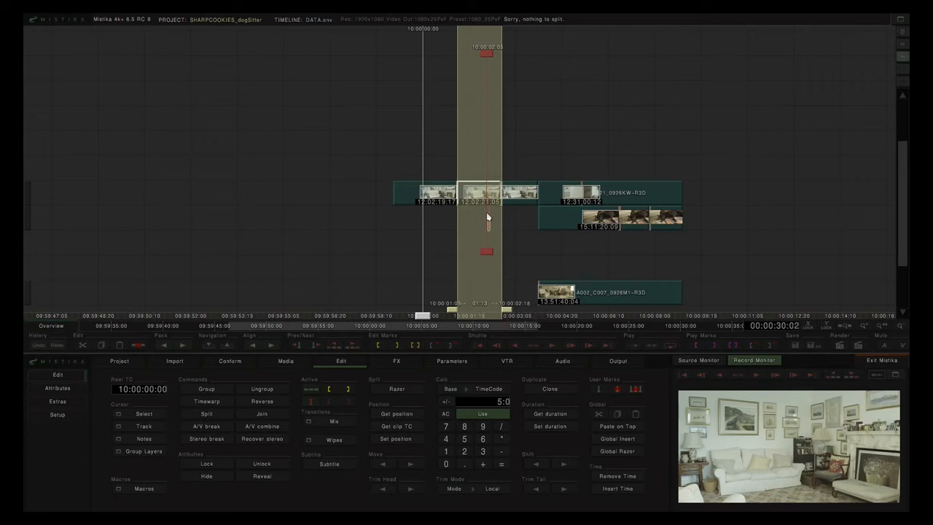
Clear the edit marks, and join the pieces of the first clip and of the lower clip back together
left_click(432, 344)
left_click(458, 274)
left_click_drag(419, 165, 535, 205)
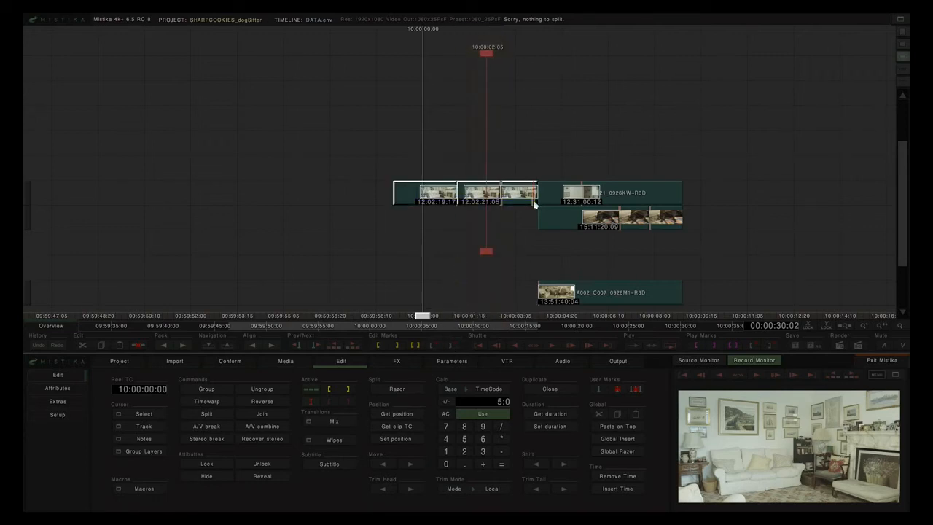
key("j")
left_click_drag(729, 226, 573, 209)
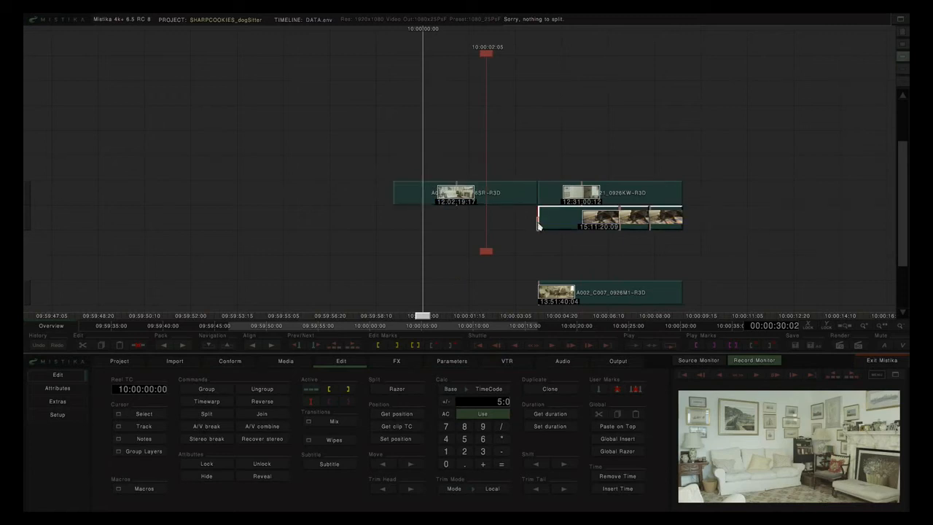
key("j")
left_click_drag(554, 153, 636, 199)
left_click(739, 197)
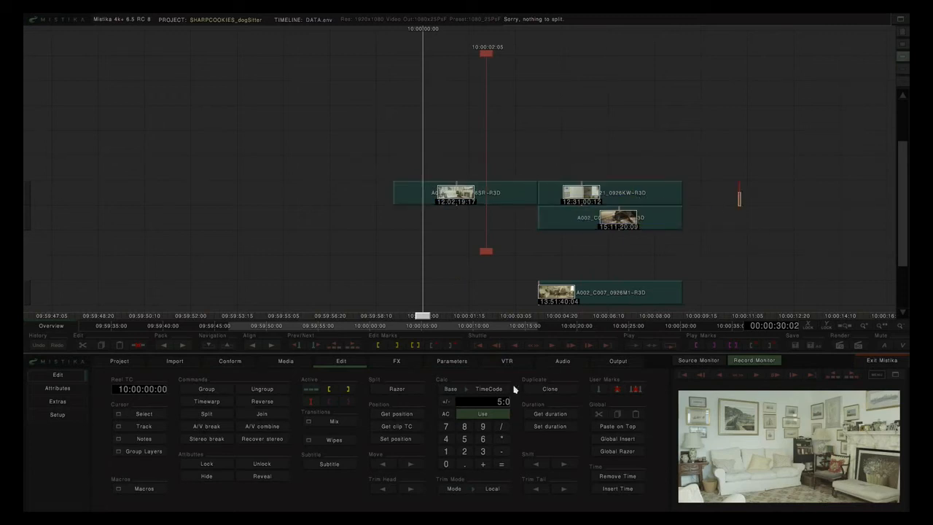
left_click(340, 426)
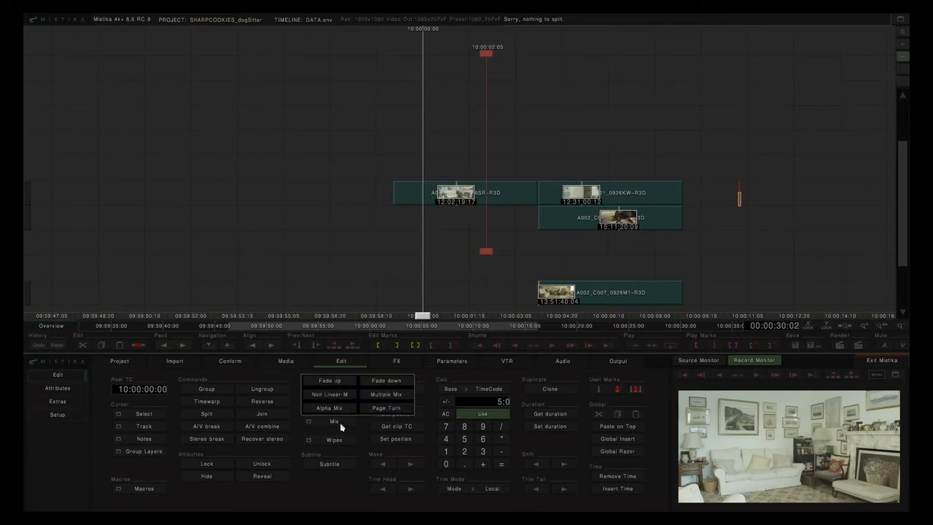
left_click(331, 440)
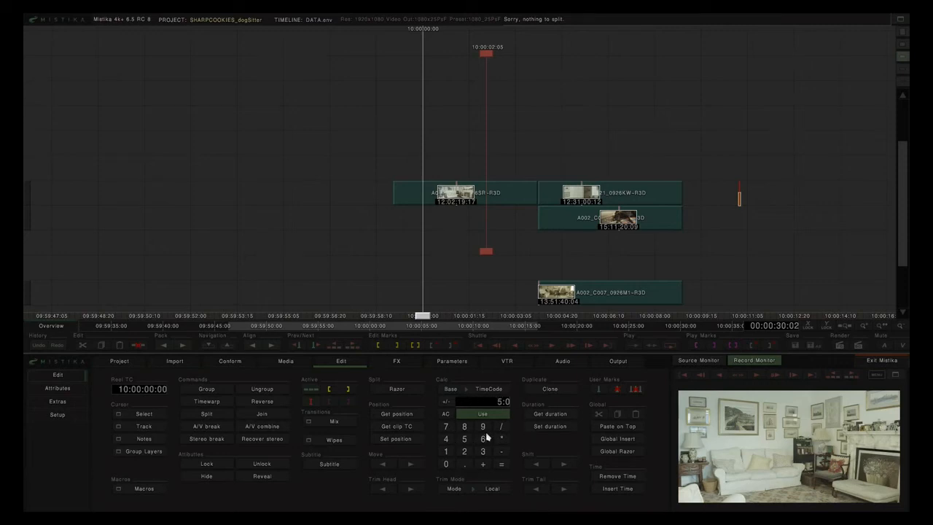
type("25")
Halve the first clip's duration by dividing its retrieved duration by 2 in the calculator, and undo the duration change
left_click(508, 198)
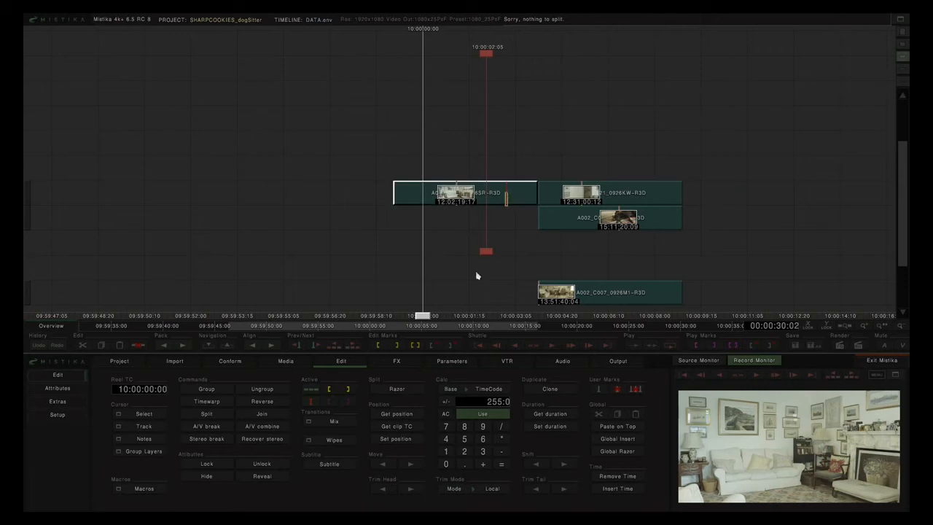
left_click(552, 415)
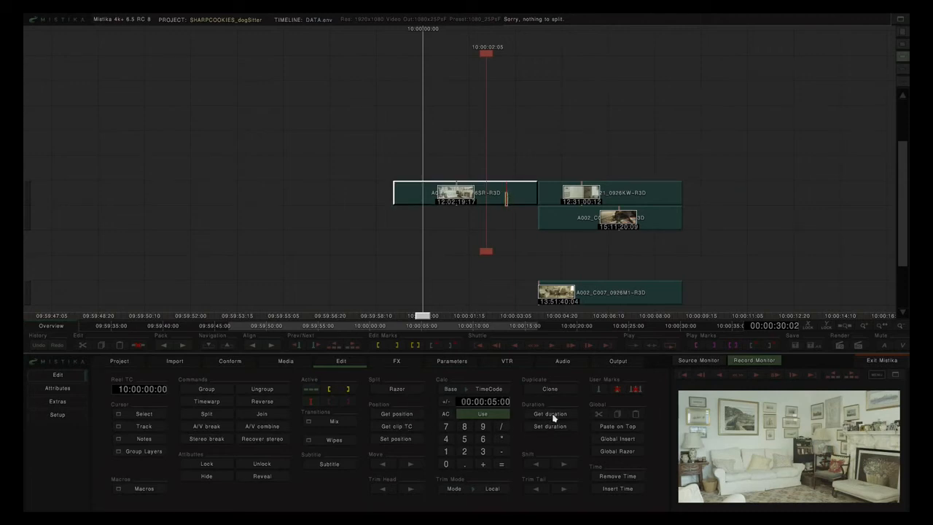
left_click(501, 425)
left_click(464, 450)
left_click(500, 465)
left_click(551, 427)
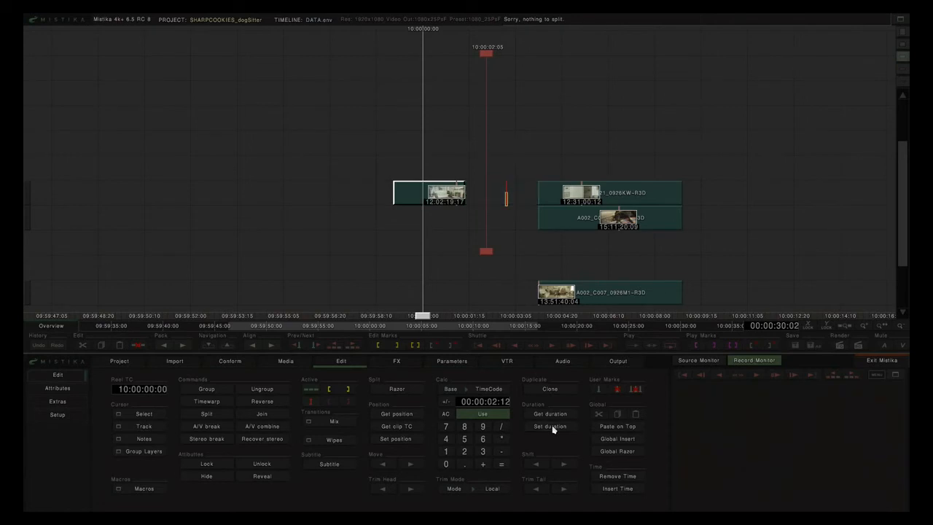
left_click(41, 348)
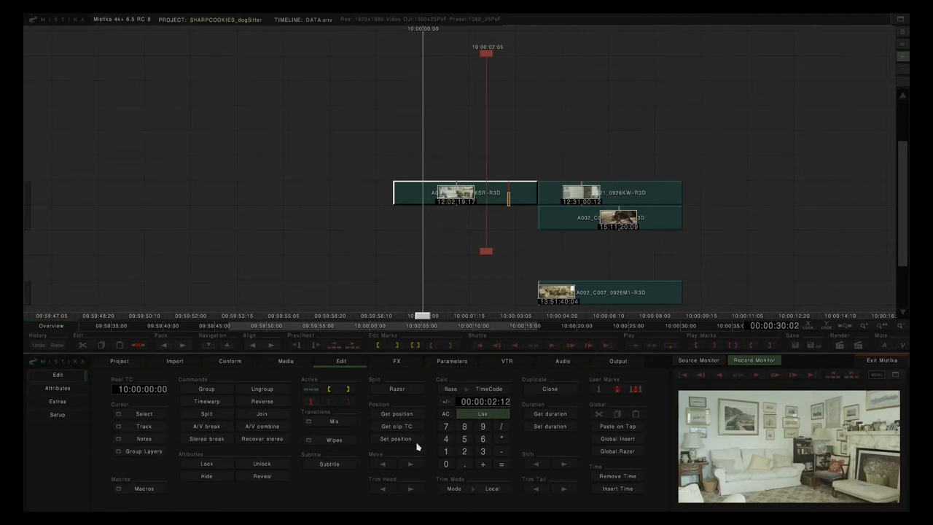
Move the first clip earlier by the calculator value 00:00:02:12, and nudge it back and forth with calculator use turned off
left_click(382, 465)
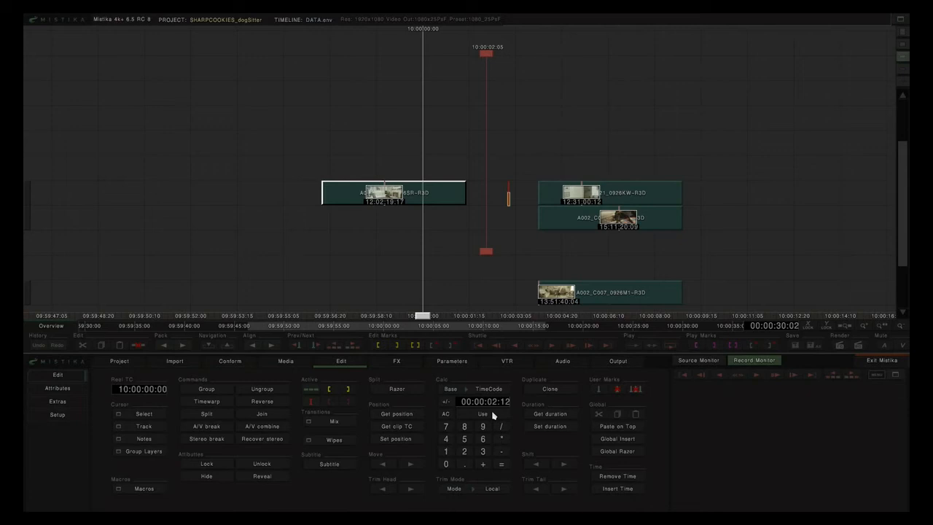
left_click(384, 464)
left_click(385, 464)
left_click(408, 464)
left_click(409, 464)
left_click(408, 464)
left_click(409, 464)
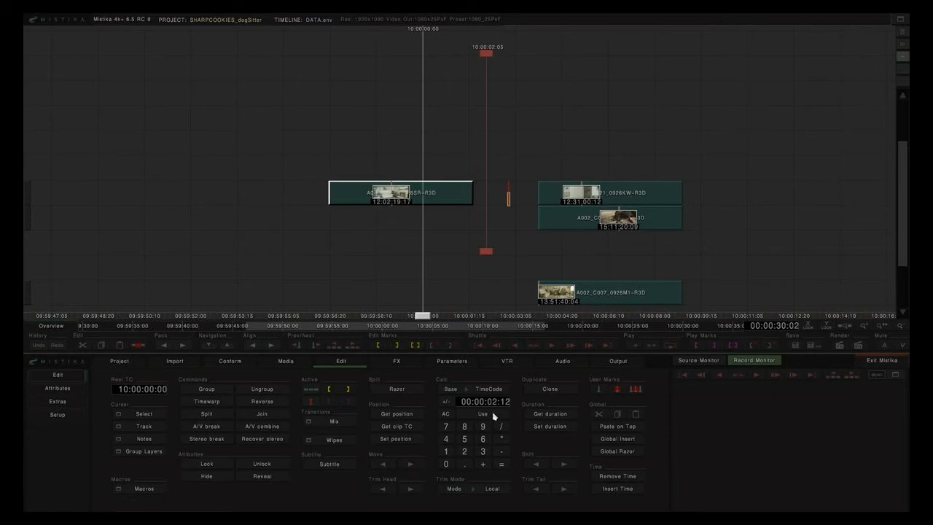
left_click(377, 464)
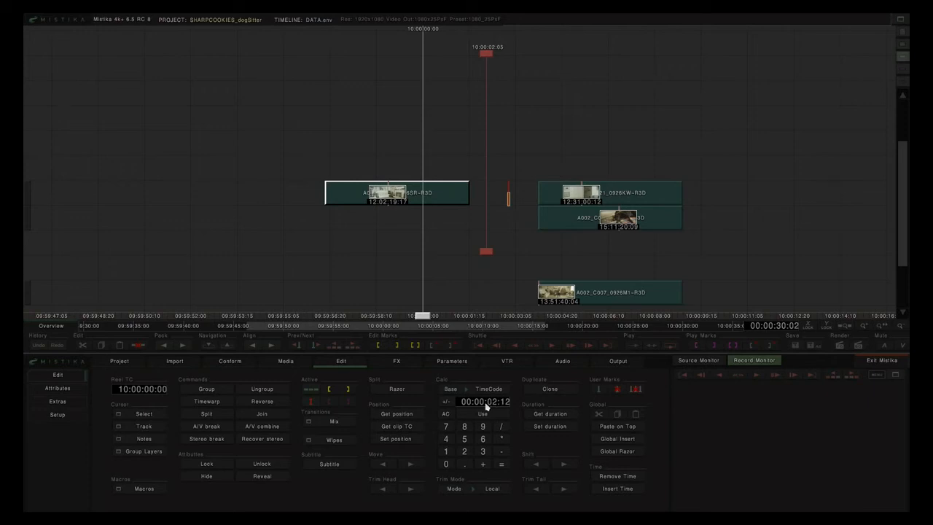
Set the calculator to 10:0, move the first clip later by that amount, and move it back by the same amount
left_click(486, 405)
type("100")
left_click(410, 465)
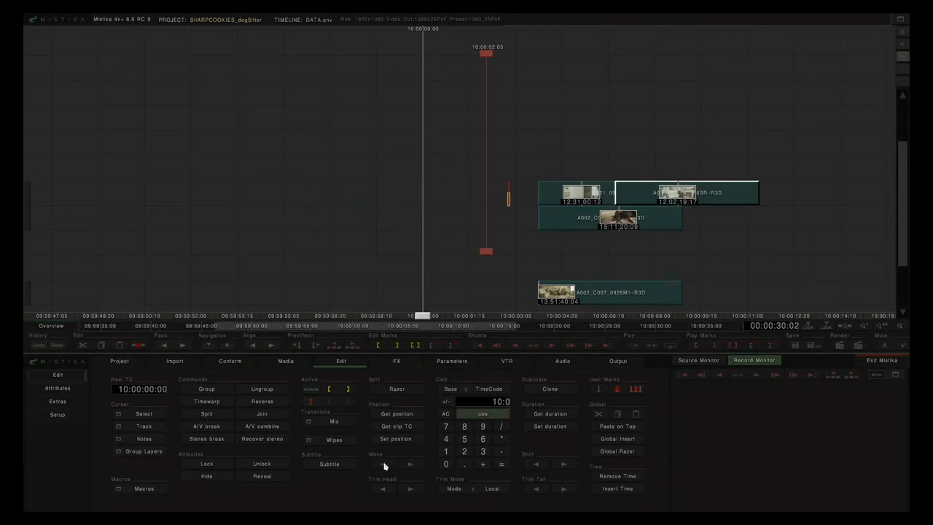
left_click(384, 465)
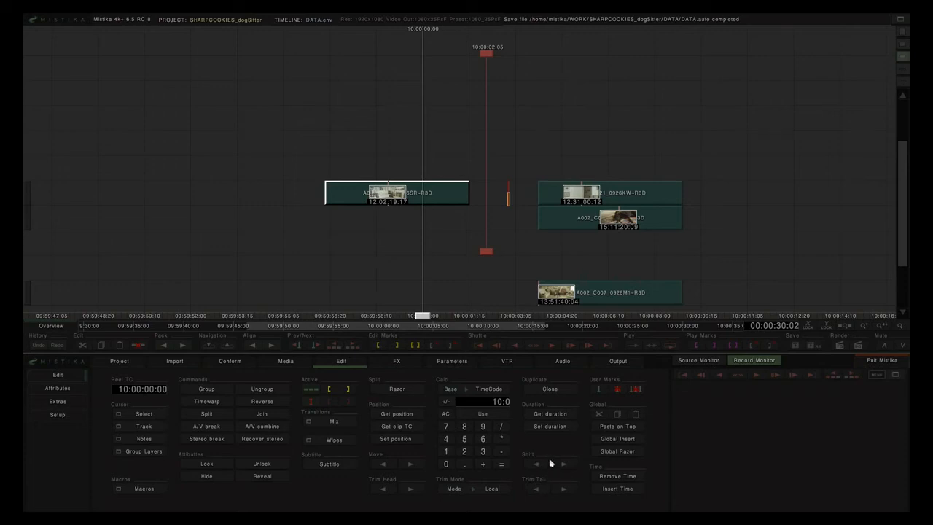
Move the lower clip onto the first track after the second clip, and pack the three clips together without gaps
left_click(558, 204)
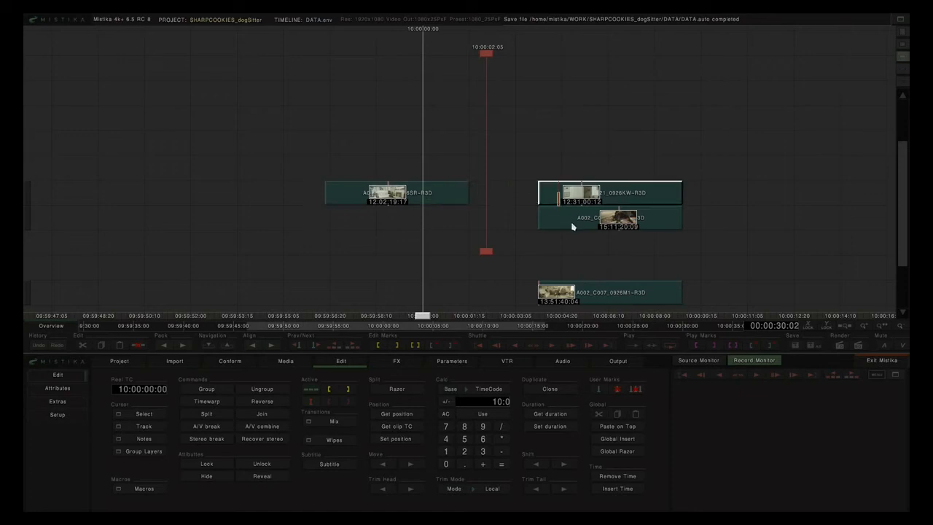
left_click_drag(580, 220, 666, 216)
left_click(356, 187)
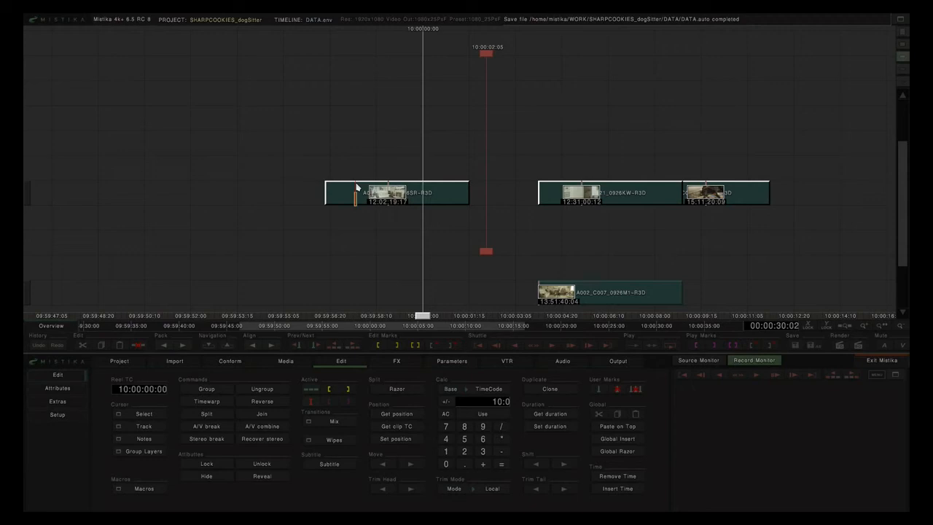
left_click(295, 172)
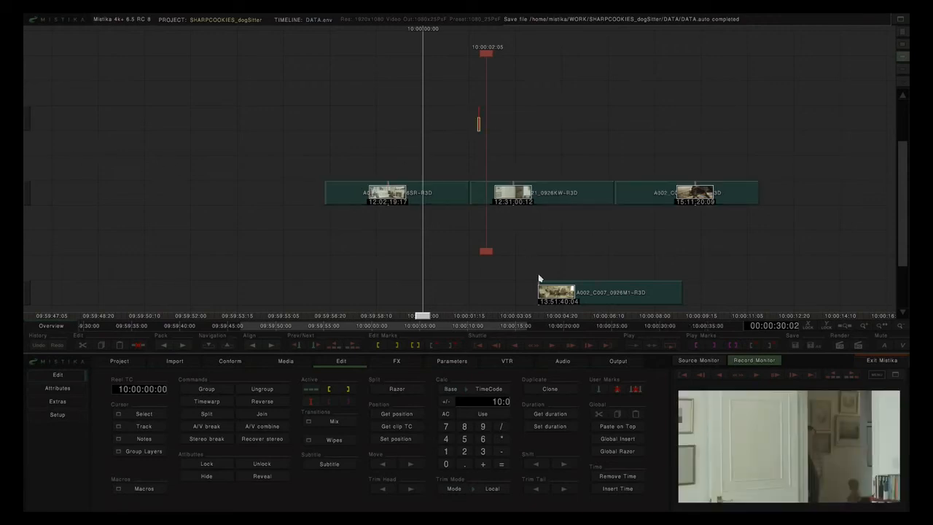
Move the lower clip up onto the first track, directly after the third clip
left_click_drag(595, 298, 806, 198)
left_click(698, 197)
left_click_drag(709, 139, 620, 138)
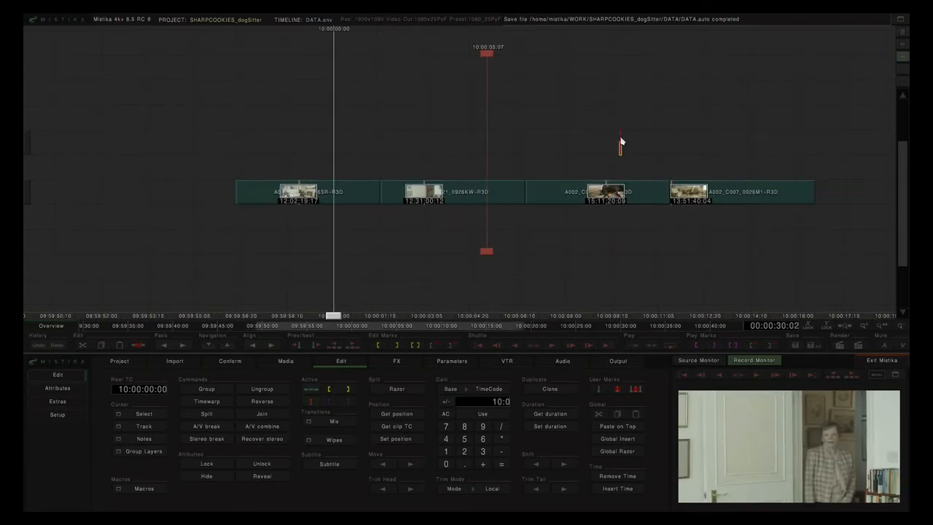
Trim the head of the second clip later in single steps, and trim it back by the same number of steps
left_click(492, 197)
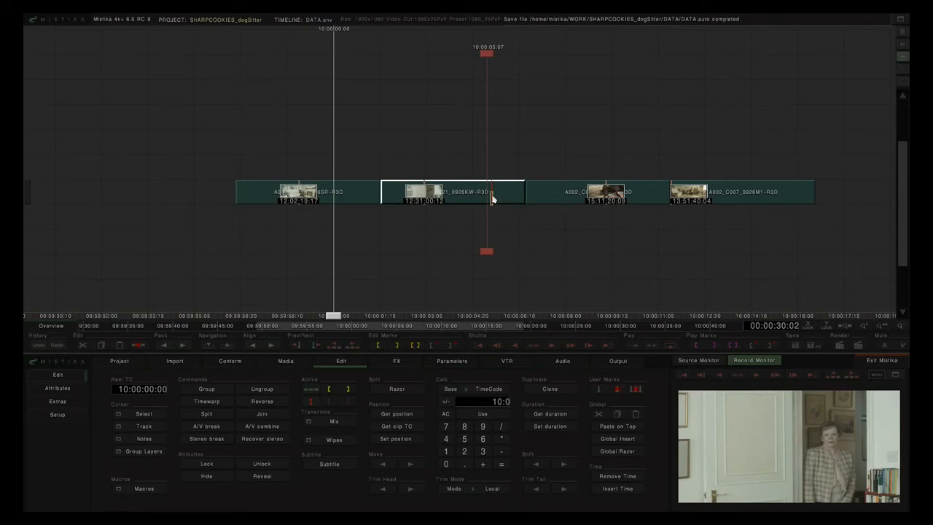
left_click(415, 491)
left_click(415, 491)
left_click(416, 492)
left_click(415, 491)
left_click(382, 489)
left_click(381, 489)
left_click(380, 488)
left_click(381, 488)
Trim the tail of the second clip earlier and later step by step in Local mode, returning it to its starting length
left_click(563, 488)
left_click(536, 489)
left_click(536, 489)
left_click(536, 488)
left_click(536, 488)
left_click(536, 488)
left_click(563, 488)
left_click(563, 488)
left_click(563, 488)
left_click(563, 488)
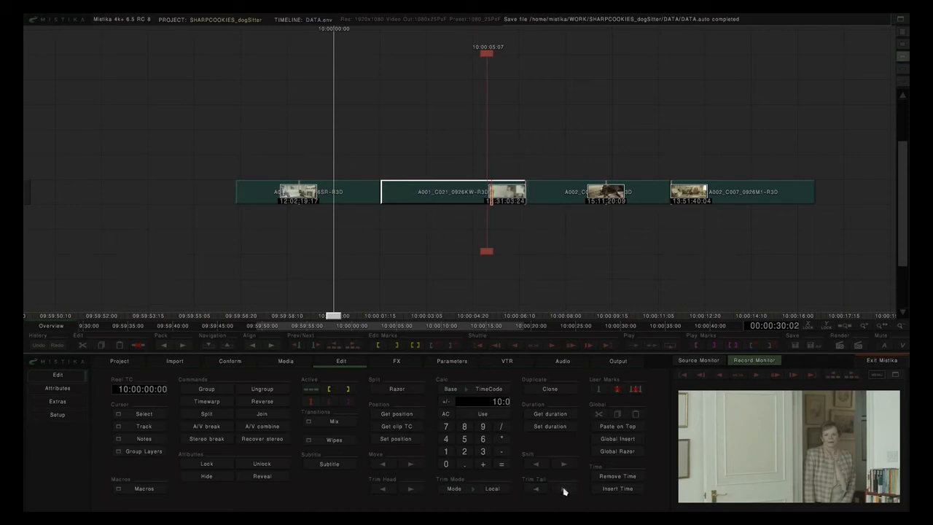
Trim the second clip's head later by a calculator value of 12, and extend the head back to meet the first clip
left_click(483, 410)
type("12")
left_click(411, 493)
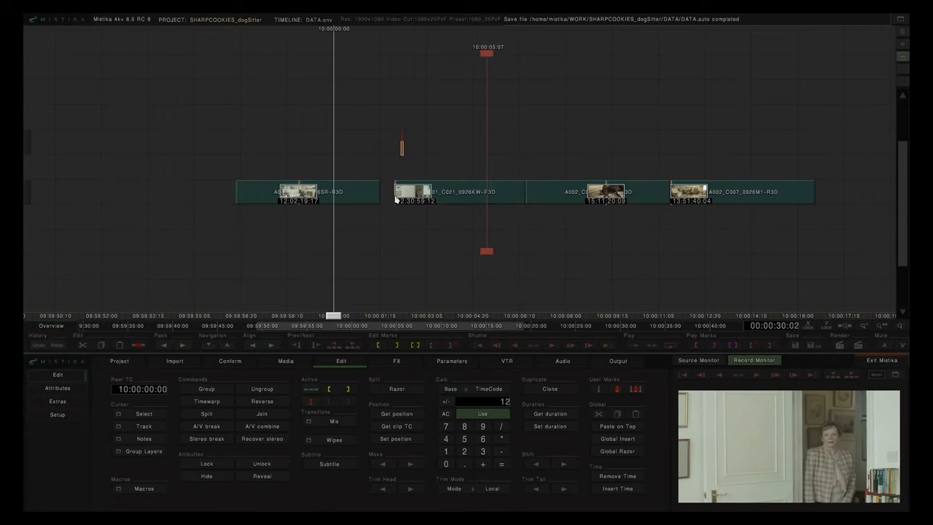
left_click_drag(392, 206, 381, 209)
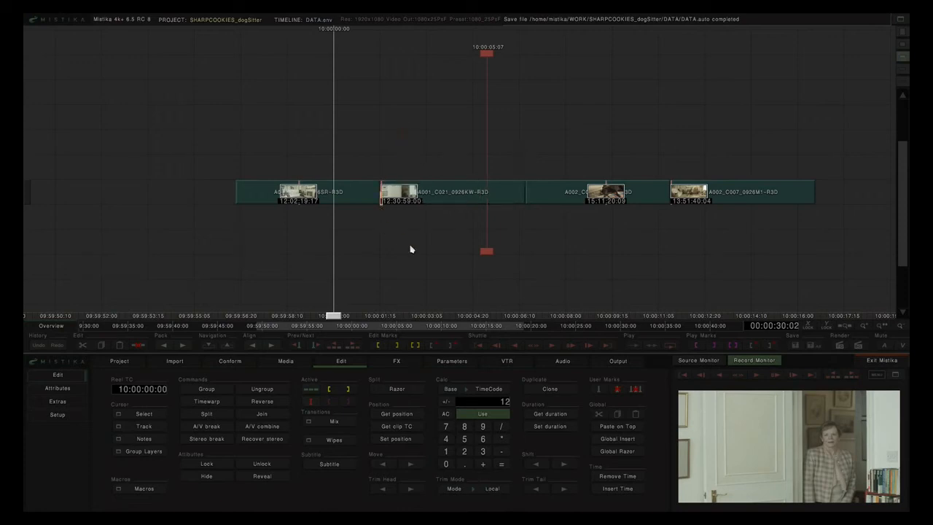
Set the trim mode to Global, and trim the second clip's tail earlier and later in steps of 12 frames
left_click(490, 205)
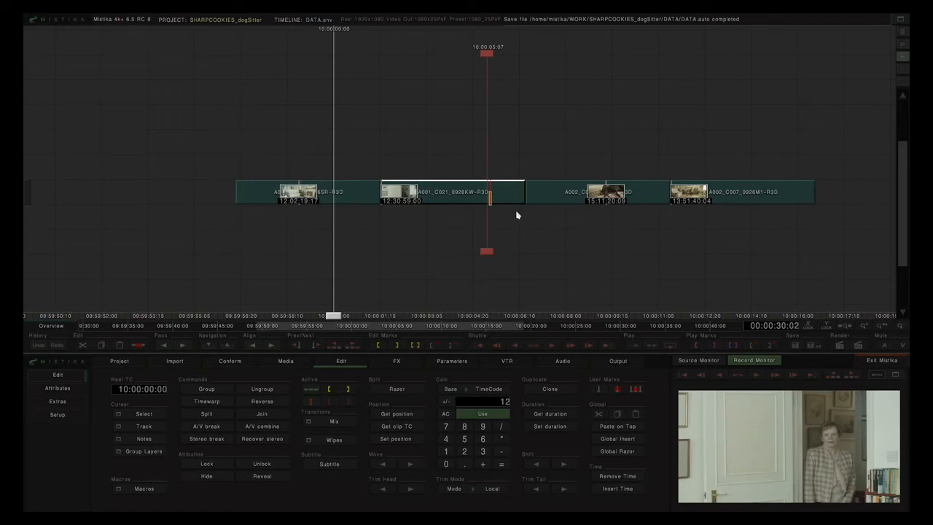
left_click(495, 489)
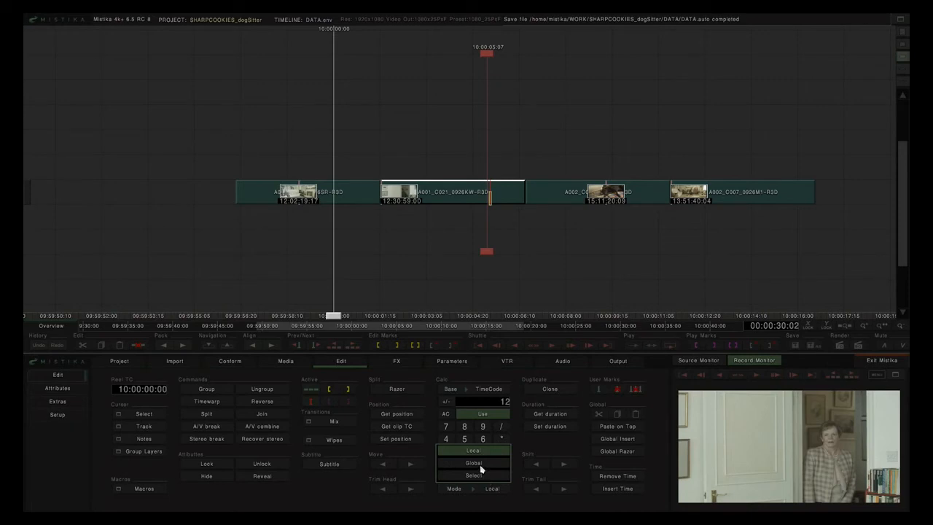
left_click(481, 465)
left_click(535, 488)
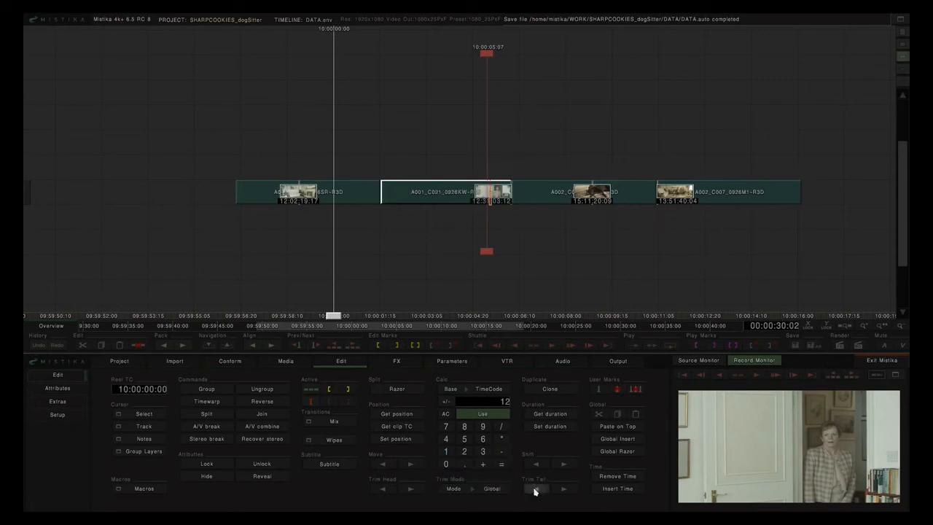
left_click(535, 488)
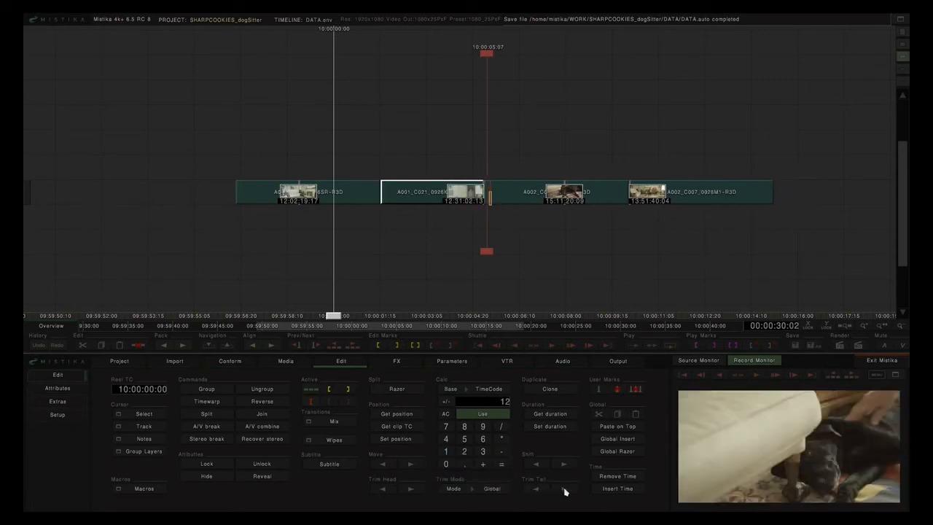
left_click(563, 490)
left_click(564, 490)
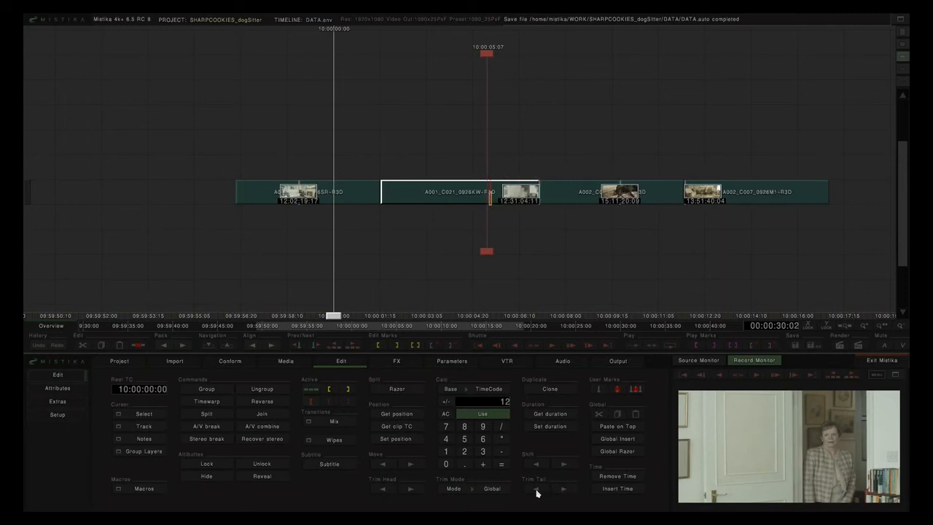
Continue trimming the second clip's tail back and forth in Global mode by 12 frames, ending with the clip shortened
left_click(536, 493)
left_click(536, 492)
left_click(536, 493)
left_click(559, 491)
left_click(559, 491)
left_click(559, 490)
left_click(559, 490)
left_click(541, 490)
left_click(539, 490)
left_click(538, 491)
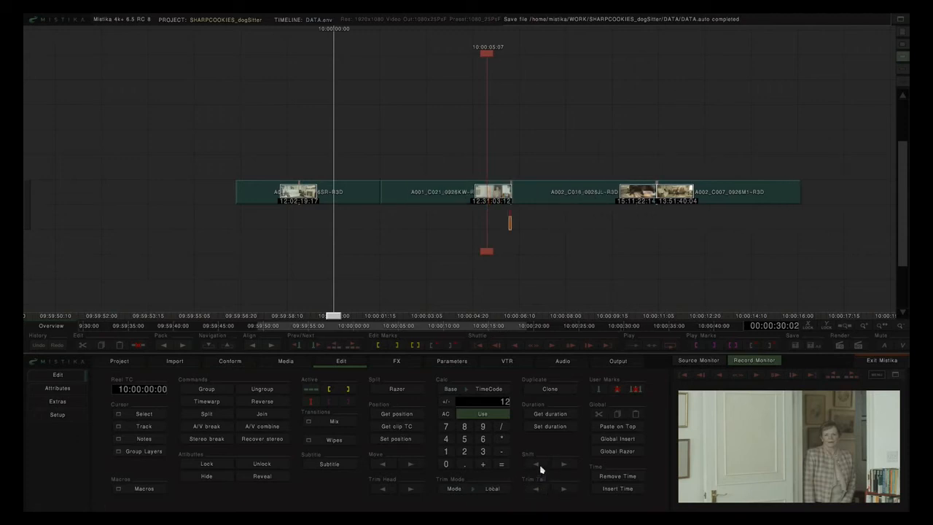
Shift the second clip's content back and forth in 12-frame steps, ending with its first frame at source timecode 12:30:59:12
left_click(429, 194)
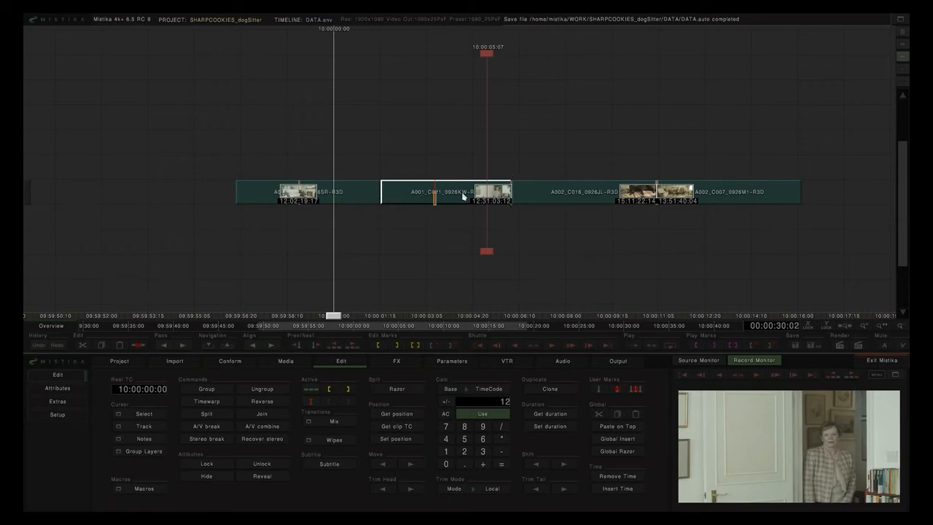
left_click_drag(460, 195, 370, 195)
left_click(368, 197)
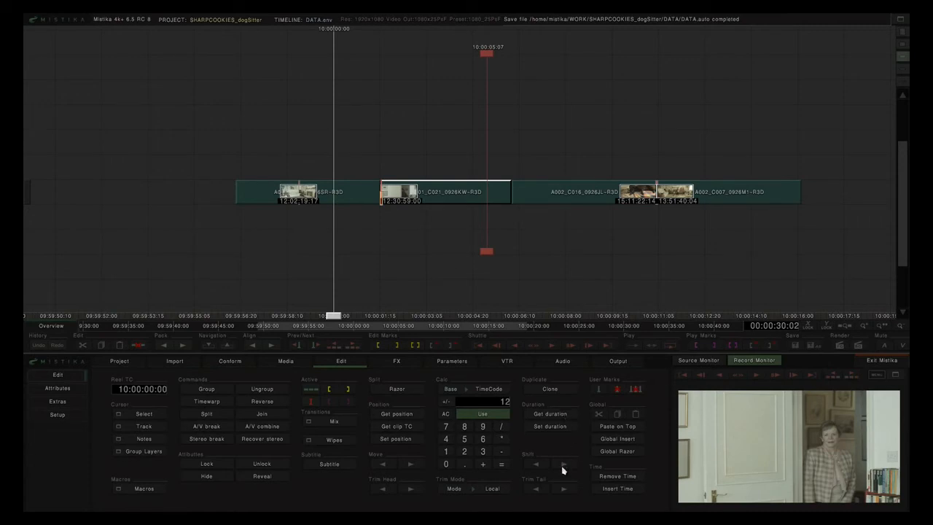
left_click(537, 464)
left_click(537, 465)
left_click(537, 465)
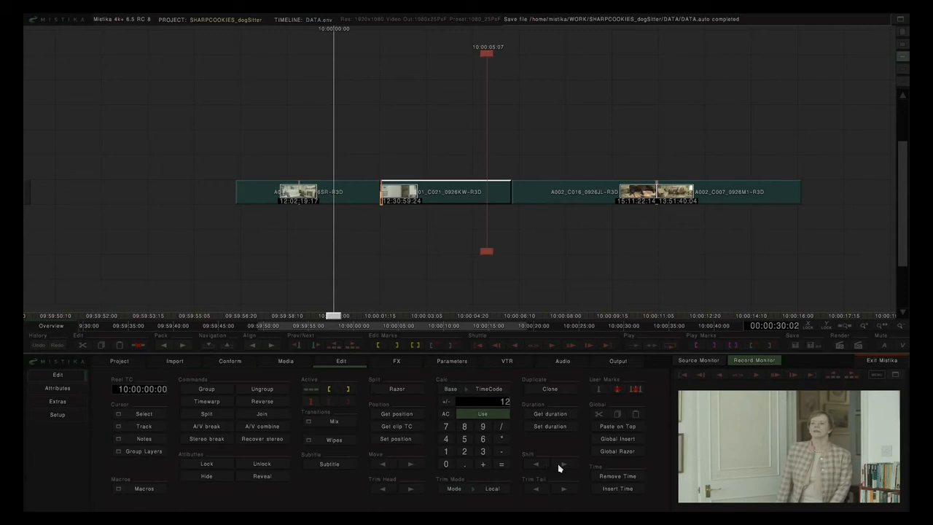
left_click(558, 465)
left_click(559, 465)
left_click(558, 465)
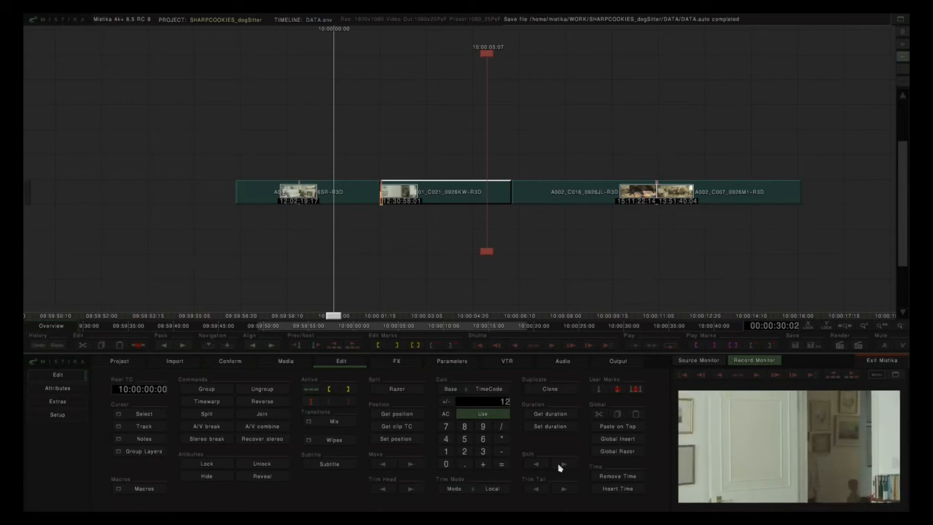
left_click(537, 465)
left_click(537, 465)
left_click(537, 465)
left_click(537, 464)
left_click(554, 465)
left_click(554, 465)
left_click(537, 465)
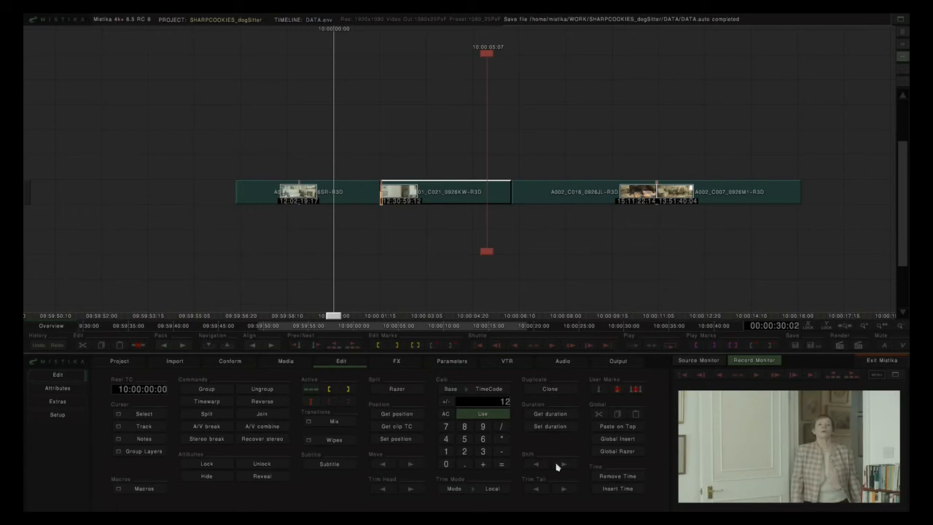
Clone the second clip and place the copy on the upper track directly above the original
left_click(545, 392)
left_click(460, 114)
left_click(461, 115)
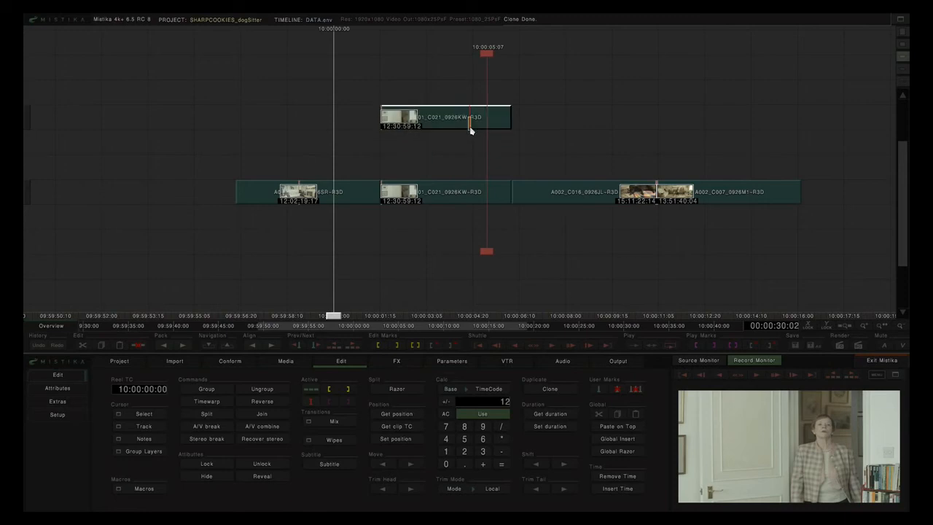
Clone the upper clip 5 times using the calculator value, place the copies on its track, and pack them together
left_click(536, 392)
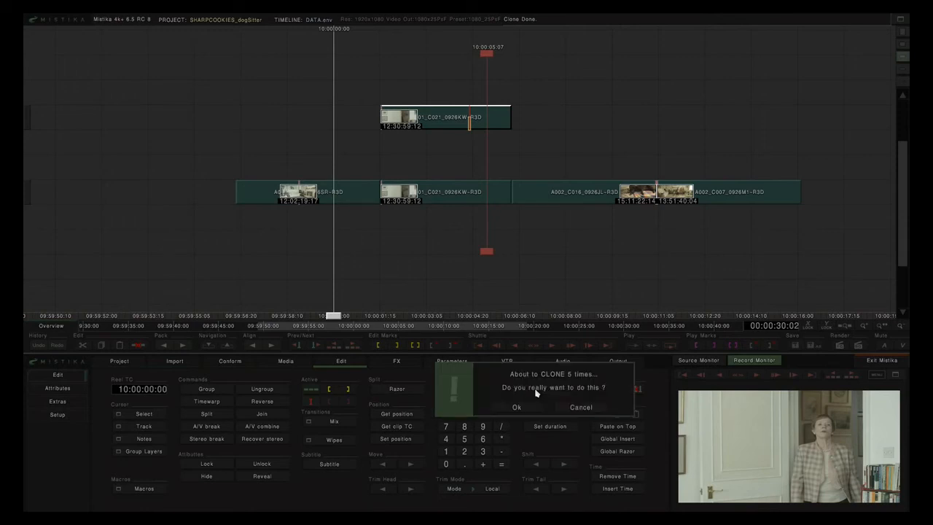
left_click(529, 411)
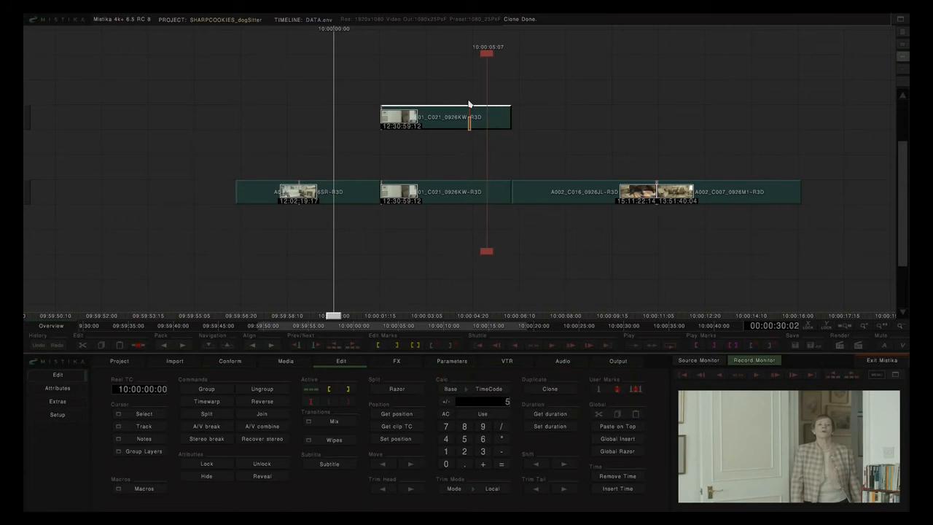
mouse_move(472, 119)
left_mouse_down()
mouse_move(476, 98)
mouse_move(473, 115)
left_mouse_up()
left_click_drag(334, 60, 564, 150)
left_click(167, 346)
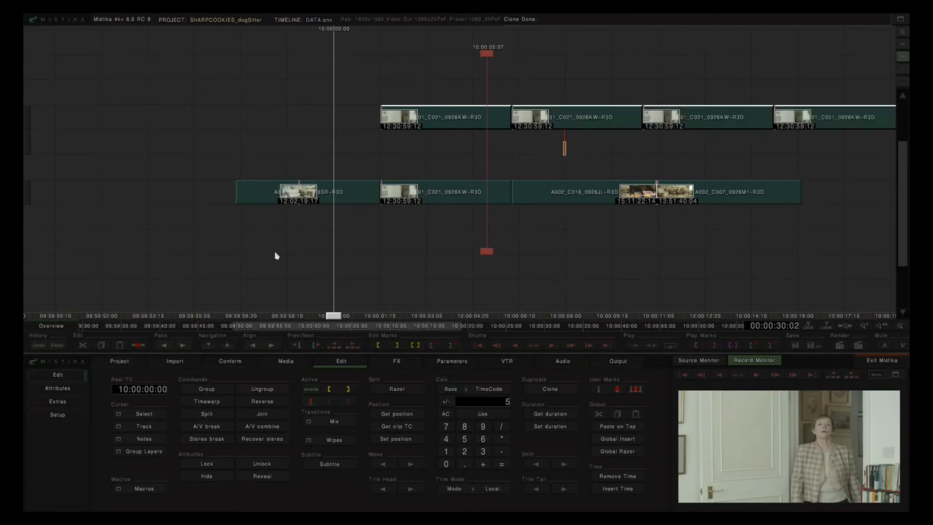
Select all cloned clips on the upper track and delete them
scroll(356, 173, "down", 3)
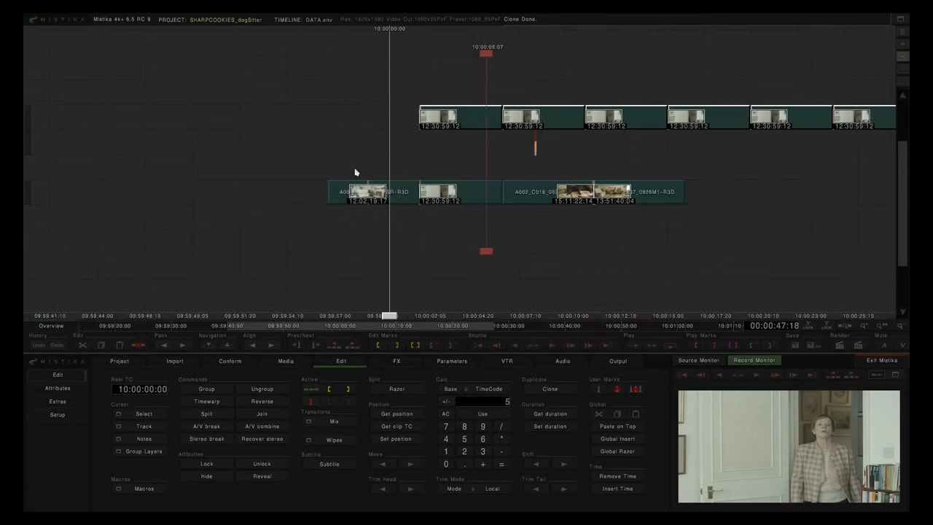
left_click_drag(350, 99, 852, 133)
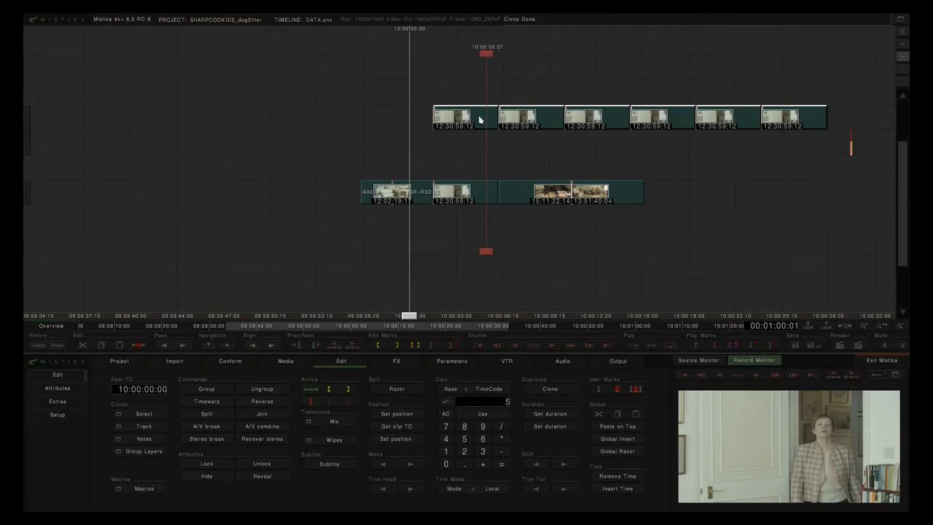
key("Delete")
scroll(475, 141, "up", 3)
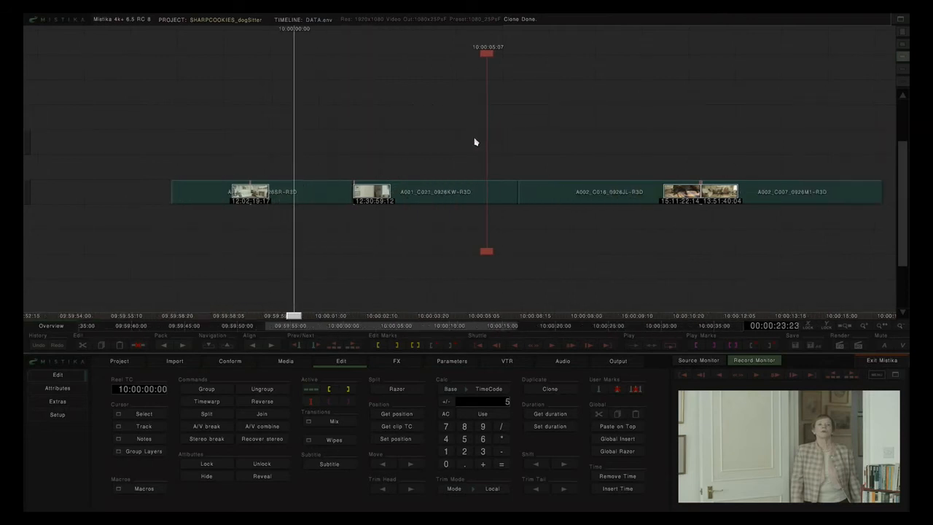
scroll(474, 142, "down", 2)
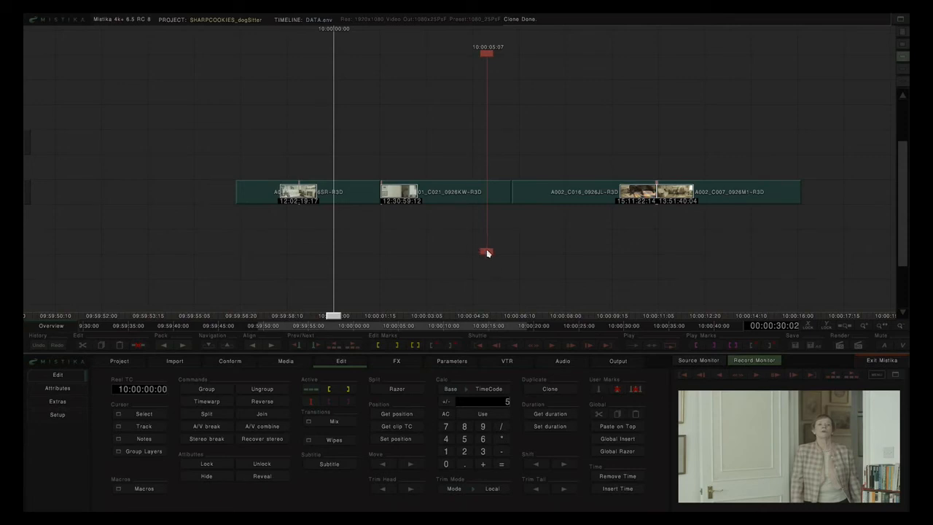
Add three user marks along the timeline, including ones at 10:00:00:05 and 10:00:12:20
left_click_drag(486, 251, 356, 252)
left_click(600, 390)
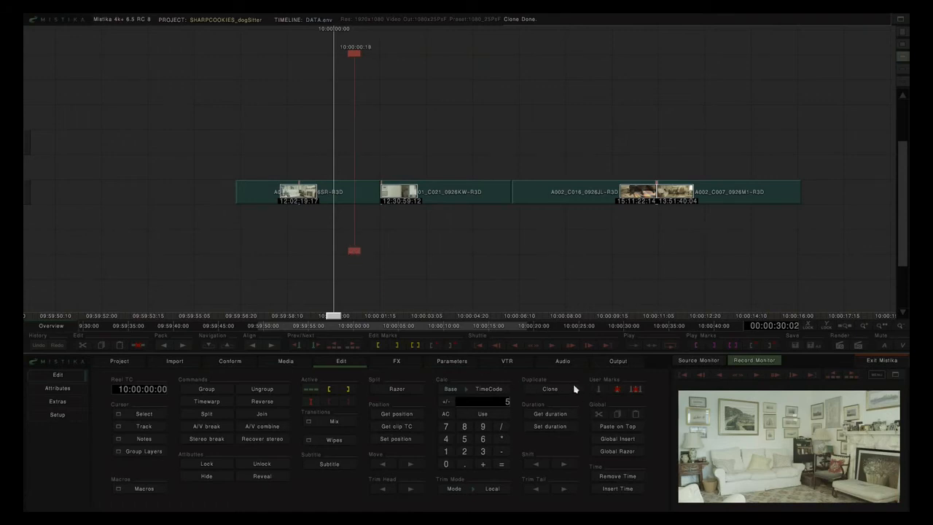
left_click_drag(353, 260, 407, 251)
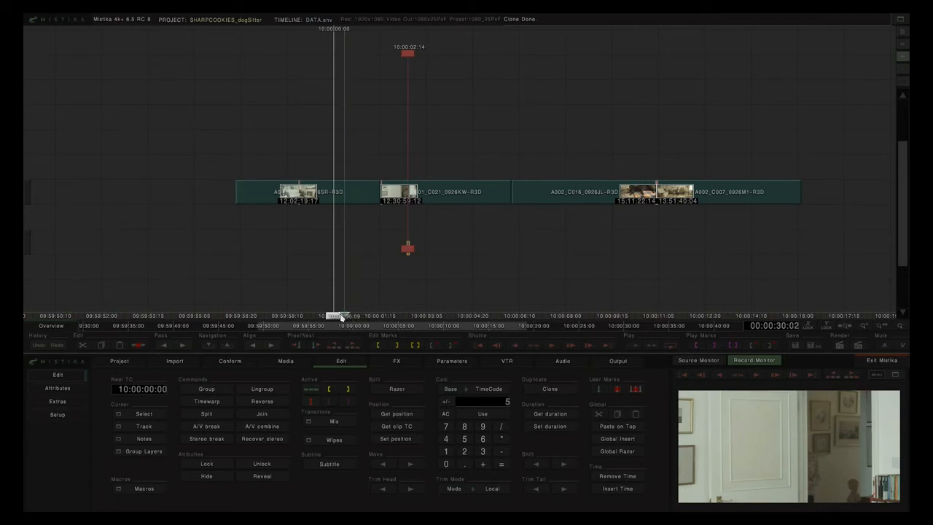
left_click_drag(416, 250, 704, 245)
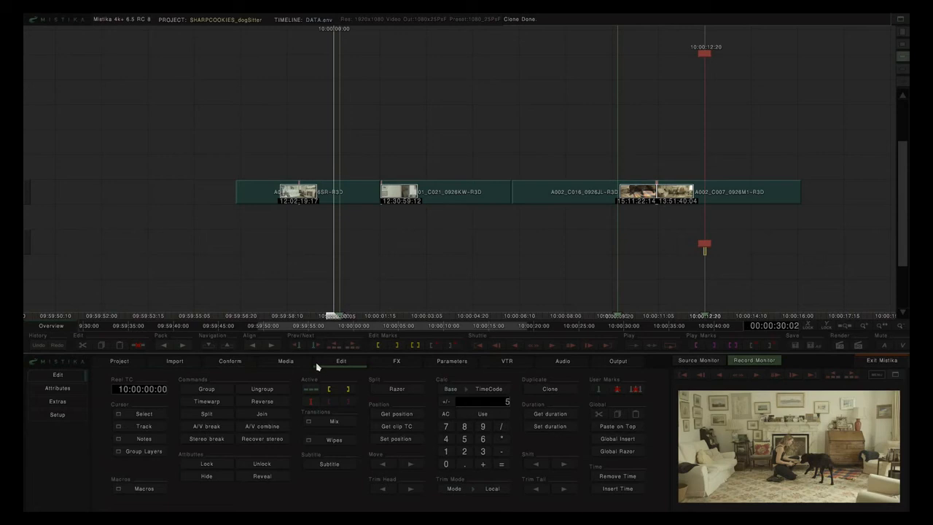
Jump backward and forward between the user marks, and remove the mark at the cursor and all remaining marks
left_click(297, 346)
left_click(297, 346)
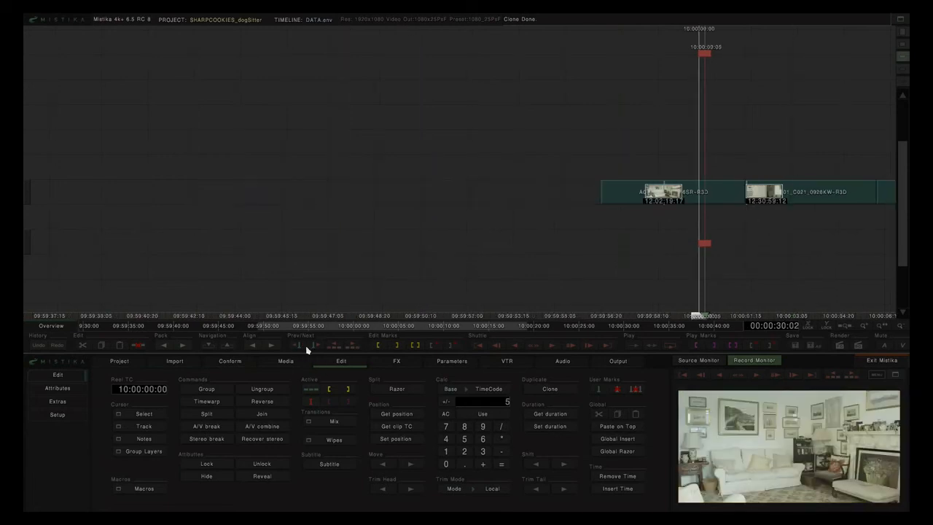
left_click(314, 347)
left_click(316, 346)
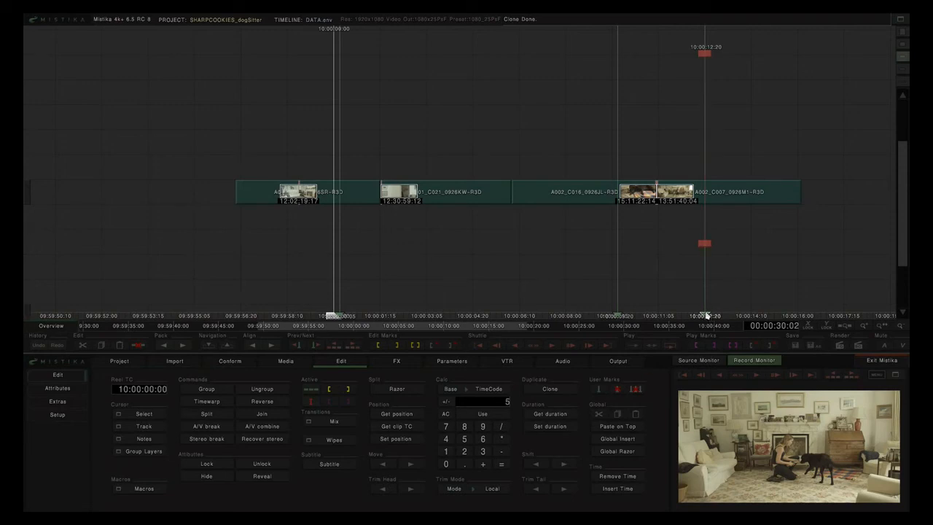
left_click(617, 390)
left_click(639, 390)
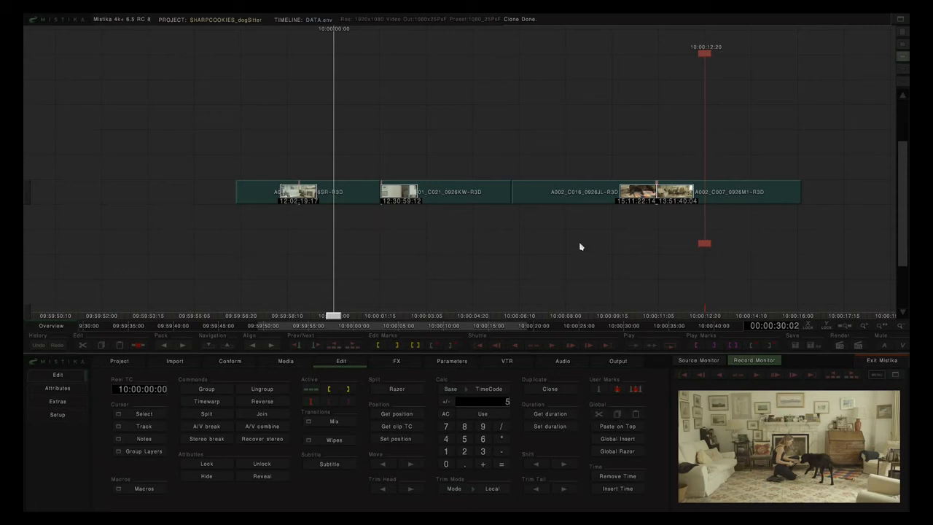
Duplicate the third clip onto the track below, and globally cut the marked range from 10:00:04:17 to 10:00:07:13 across both tracks
left_click_drag(559, 197, 507, 253)
mouse_move(709, 248)
left_mouse_down()
mouse_move(466, 248)
mouse_move(552, 255)
left_mouse_up()
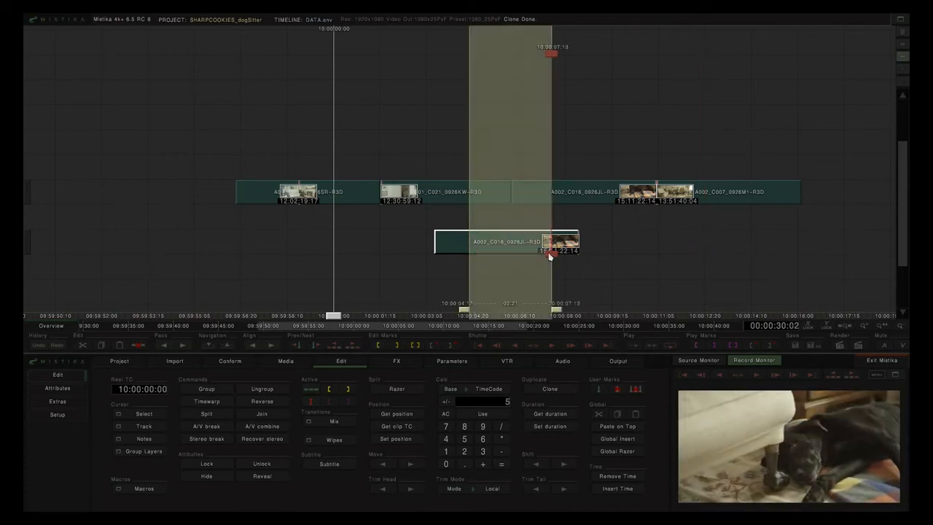
left_click(556, 271)
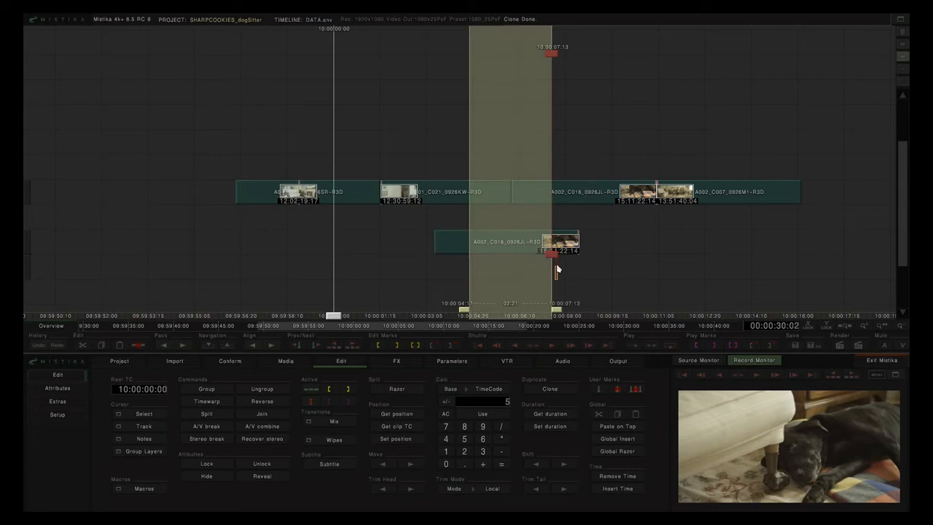
left_click(599, 414)
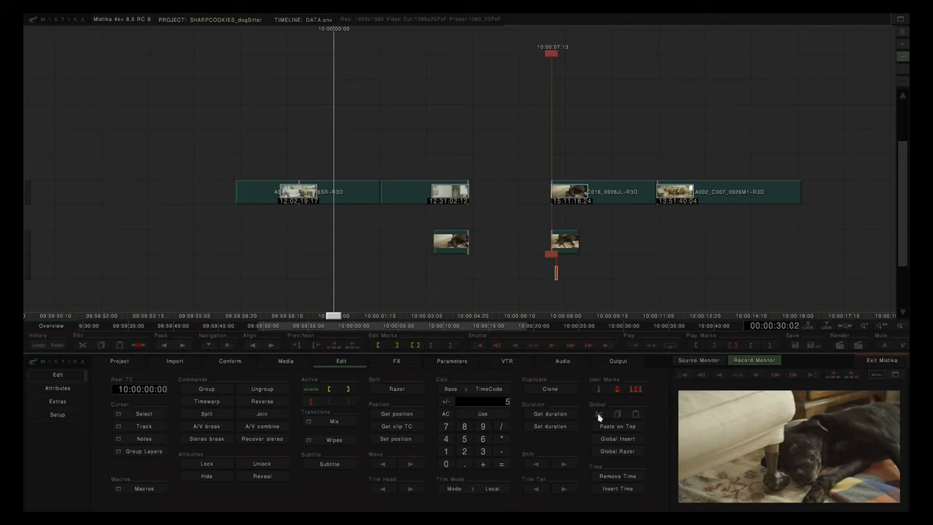
Paste the globally cut material on top of the last clip, starting at 10:00:11:22
left_click_drag(663, 153, 577, 153)
left_click(570, 149)
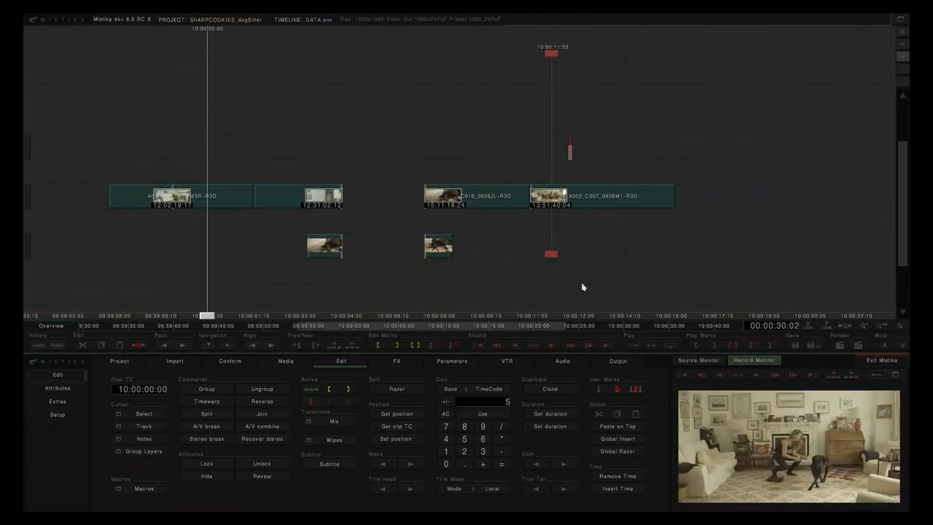
left_click(618, 427)
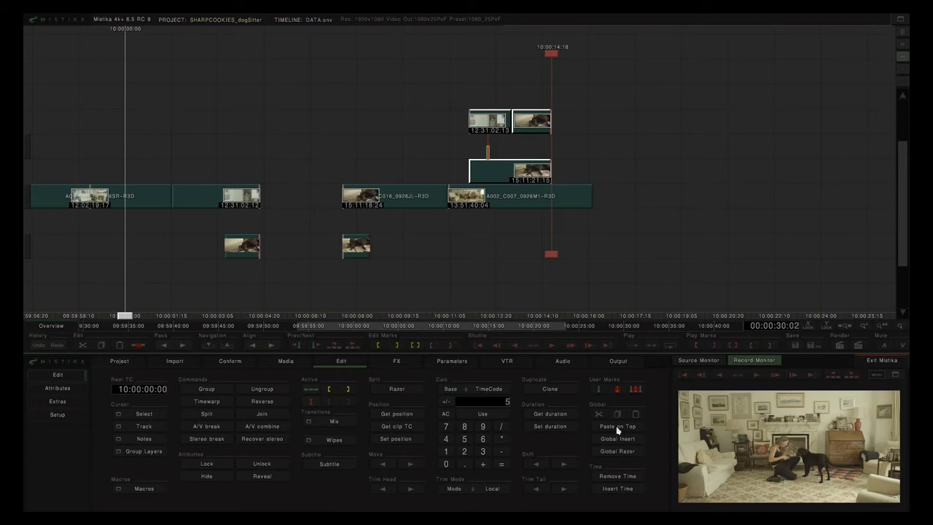
Undo the paste on top and the global cut, and delete the duplicated clip from the lower track
left_click(38, 346)
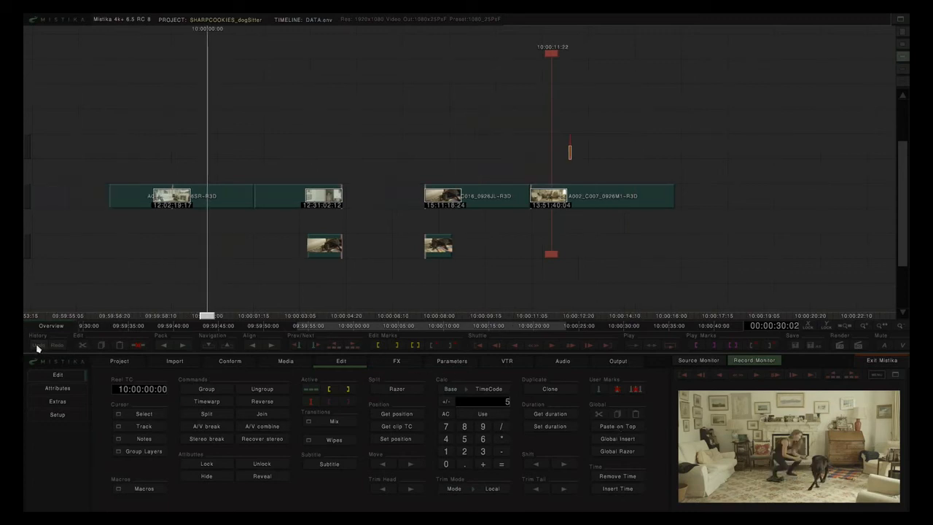
left_click(38, 346)
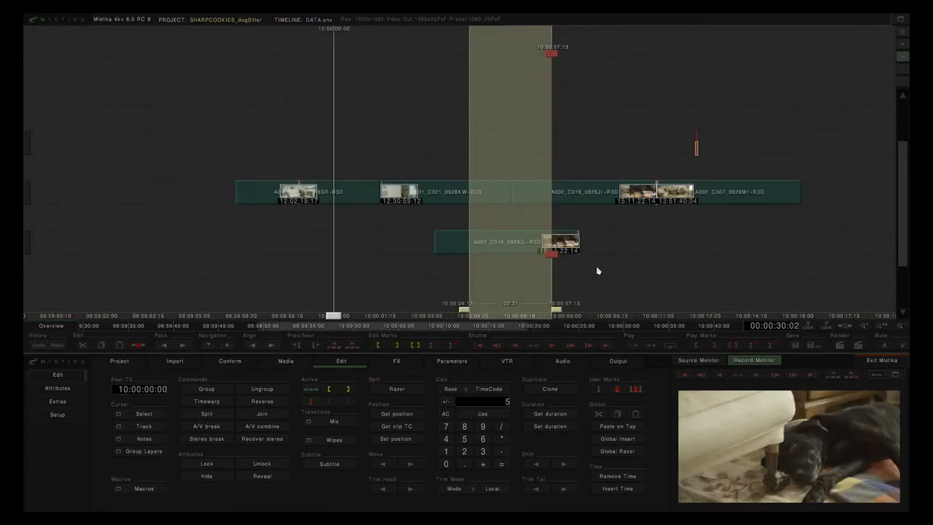
left_click(566, 250)
key("Delete")
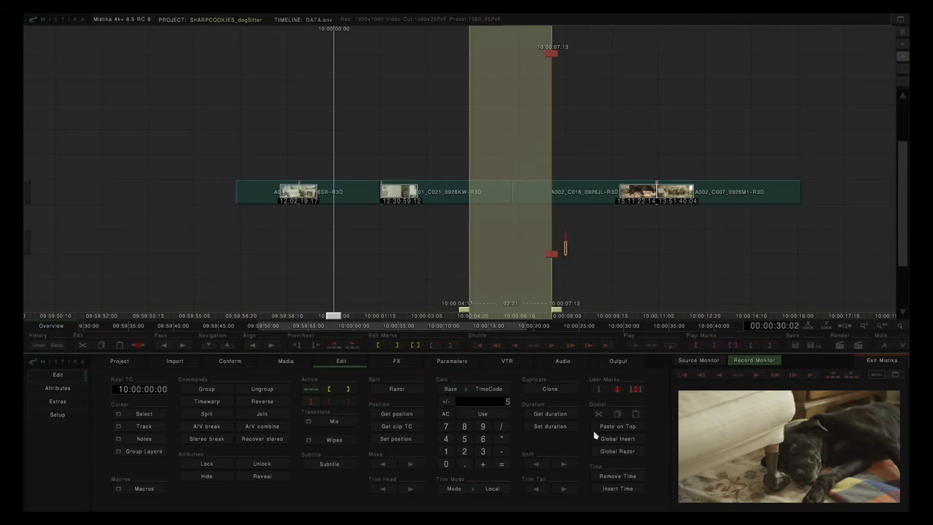
Try removing time over the marked ranges 10:00:04:17 to 10:00:07:13 and 10:00:02:10 to 10:00:10:08, undoing each removal
left_click(608, 477)
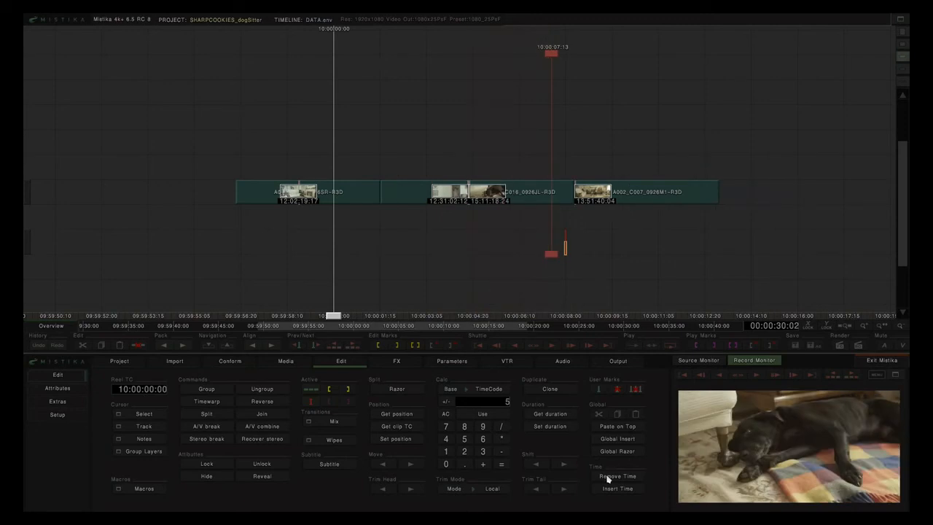
key("ctrl+z")
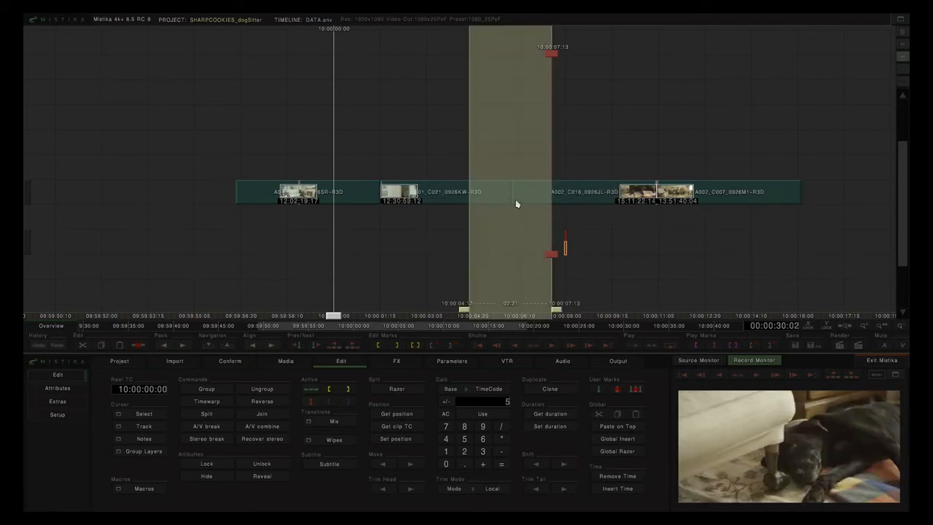
left_click_drag(462, 311, 396, 311)
left_click_drag(556, 310, 639, 311)
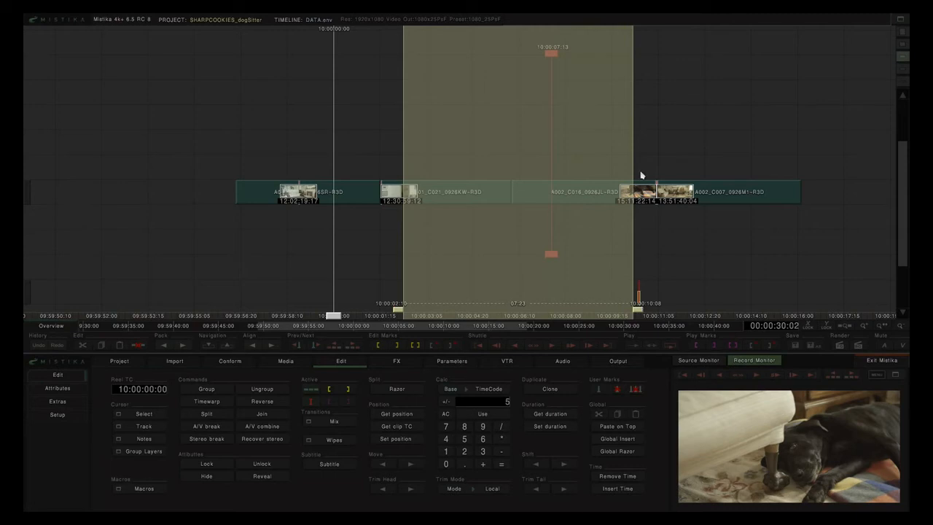
left_click(614, 476)
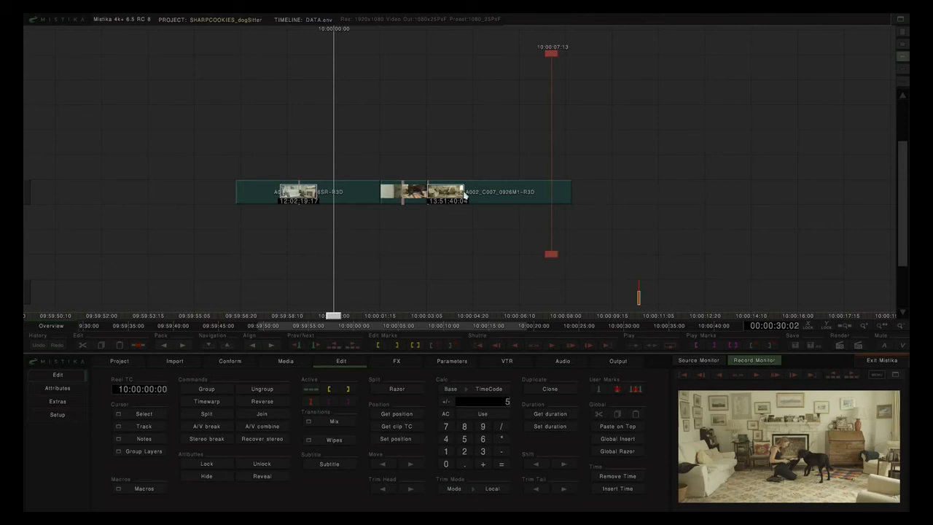
key("ctrl+z")
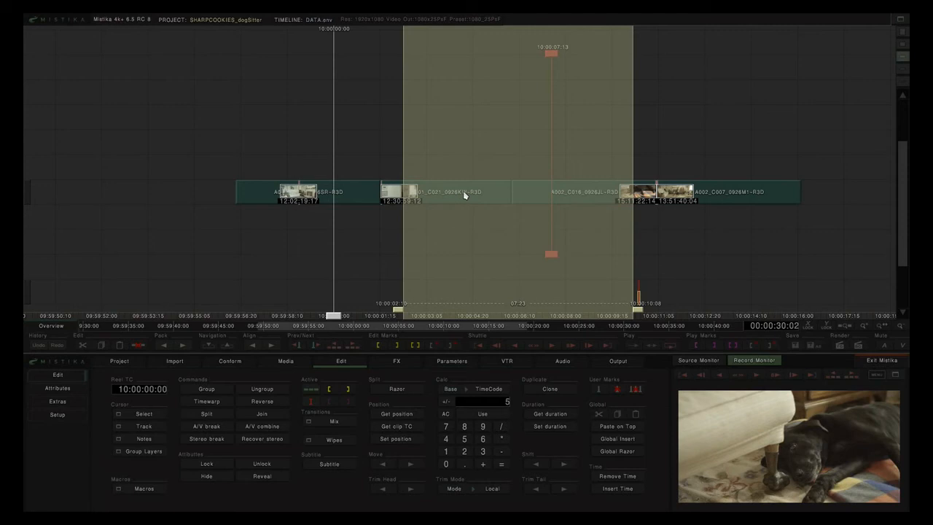
Insert time over the marked range 10:00:02:10 to 10:00:04:18, undo the insertion, and clear the edit marks
left_click(519, 252)
left_click_drag(625, 313, 473, 266)
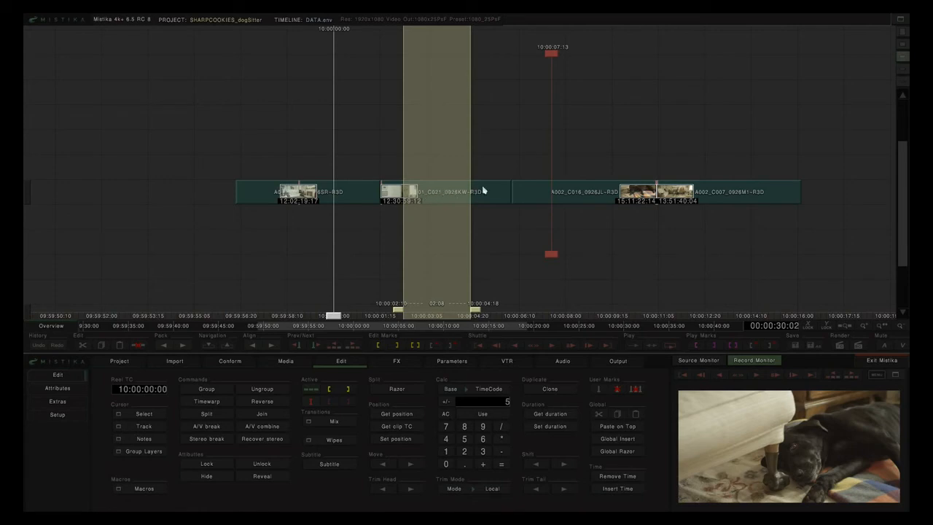
left_click(617, 488)
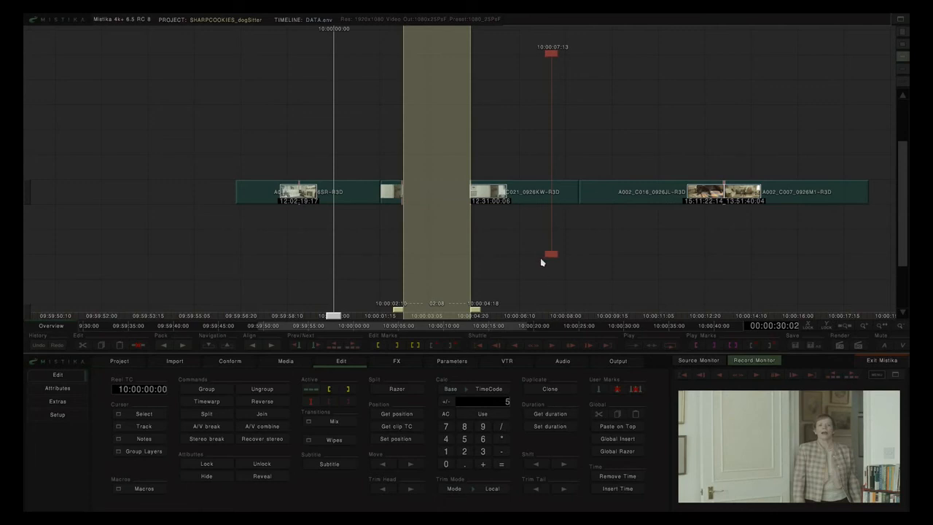
key("ctrl+z")
key("alt+x")
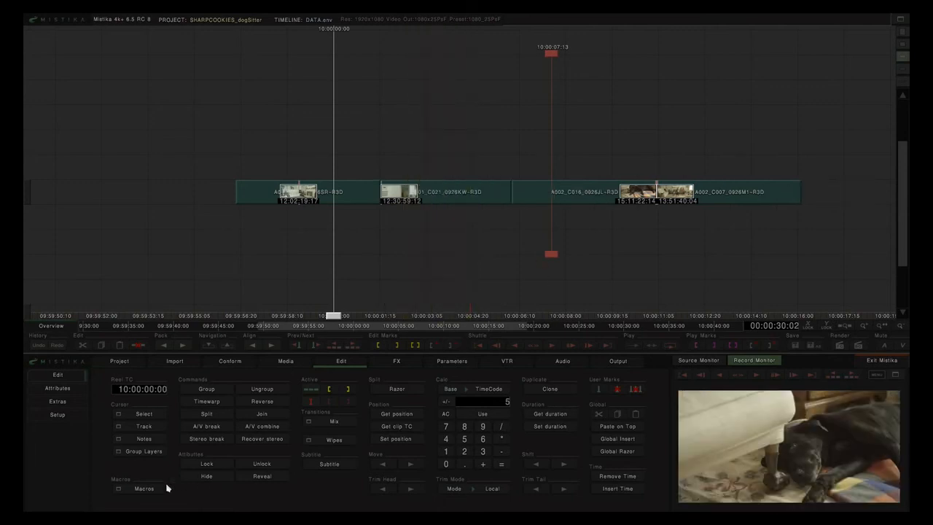
Run the Unstrip macro on the third clip, A002_C016_0926JL-R3D, to break it into single frames
left_click(143, 489)
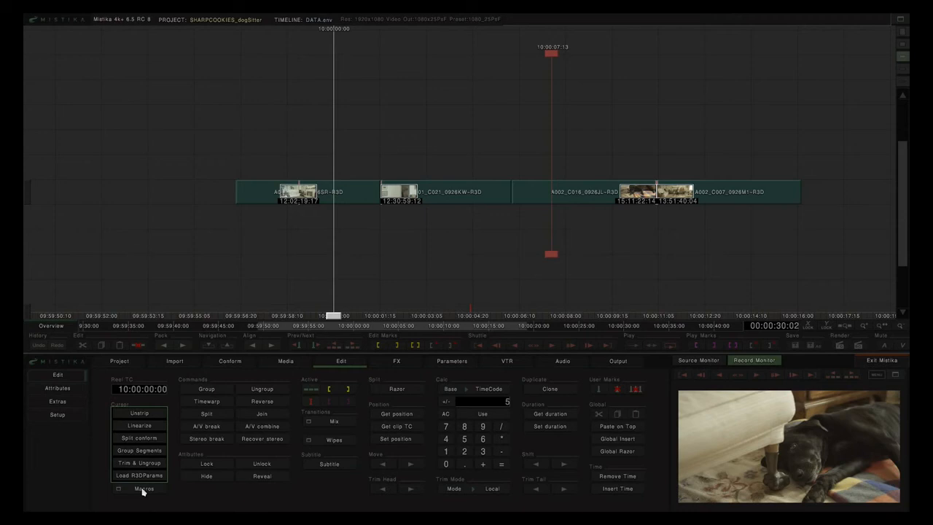
left_click(135, 425)
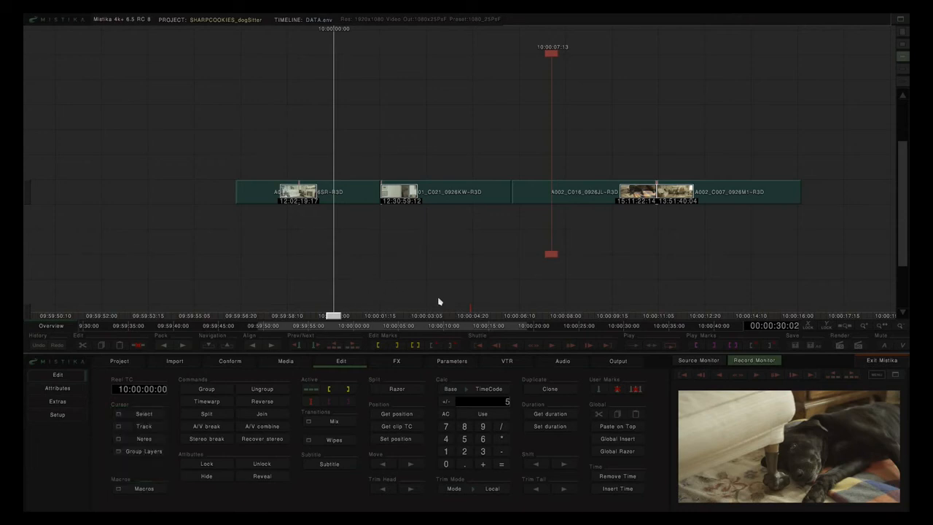
left_click(567, 192)
left_click(136, 490)
left_click(143, 488)
left_click(143, 414)
scroll(579, 180, "up", 10)
scroll(558, 162, "up", 3)
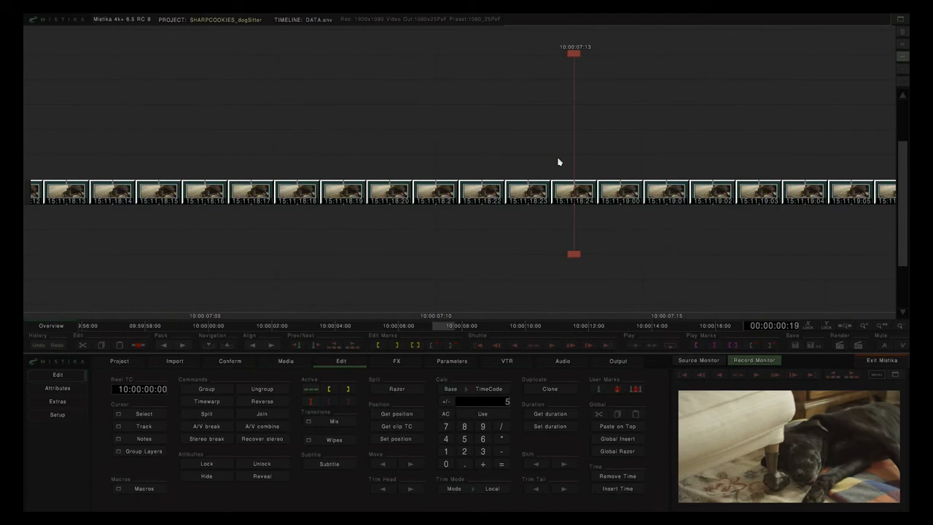
Move the unstripped clip down to a lower track and return it to the main track
mouse_move(576, 202)
left_mouse_down()
mouse_move(570, 216)
mouse_move(572, 188)
mouse_move(571, 213)
left_mouse_up()
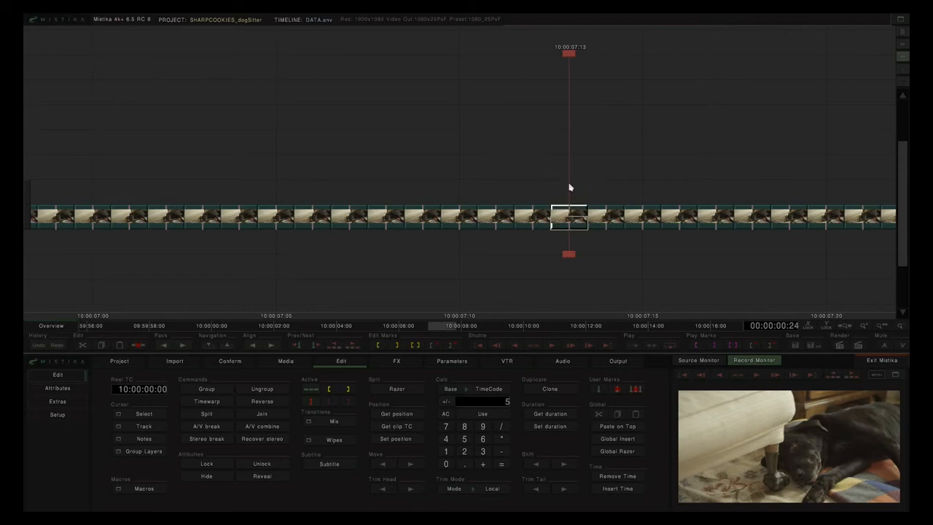
scroll(569, 186, "down", 10)
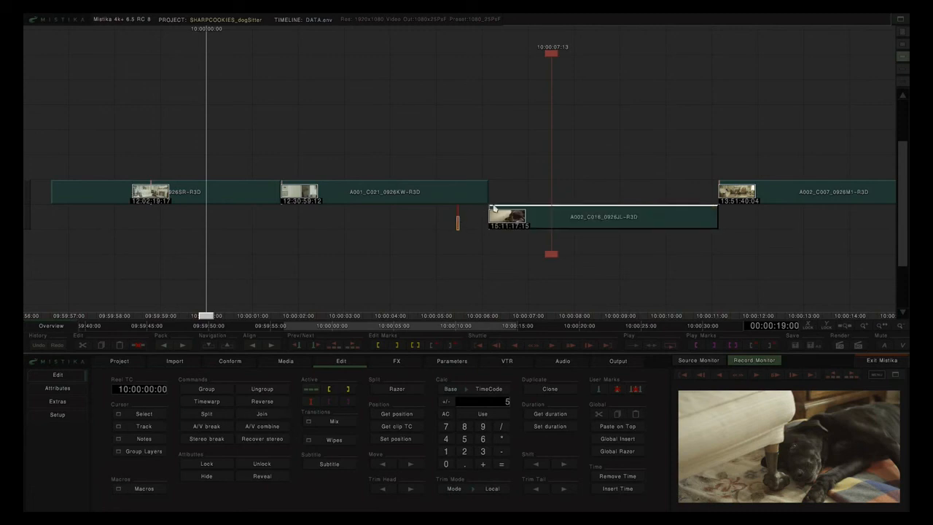
left_click_drag(503, 218, 502, 198)
Deselect the third clip and run the Linearize macro to sort the timeline clips by source timecode
left_click(132, 490)
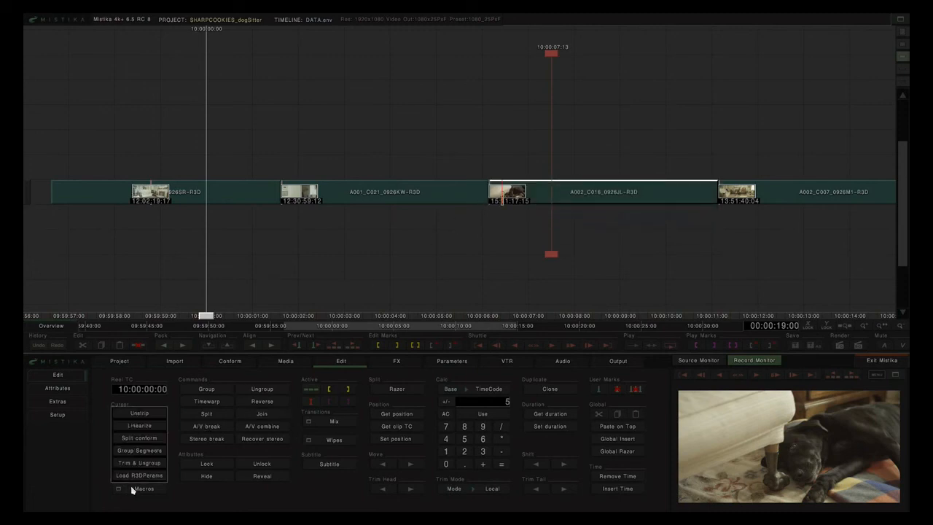
left_click(138, 430)
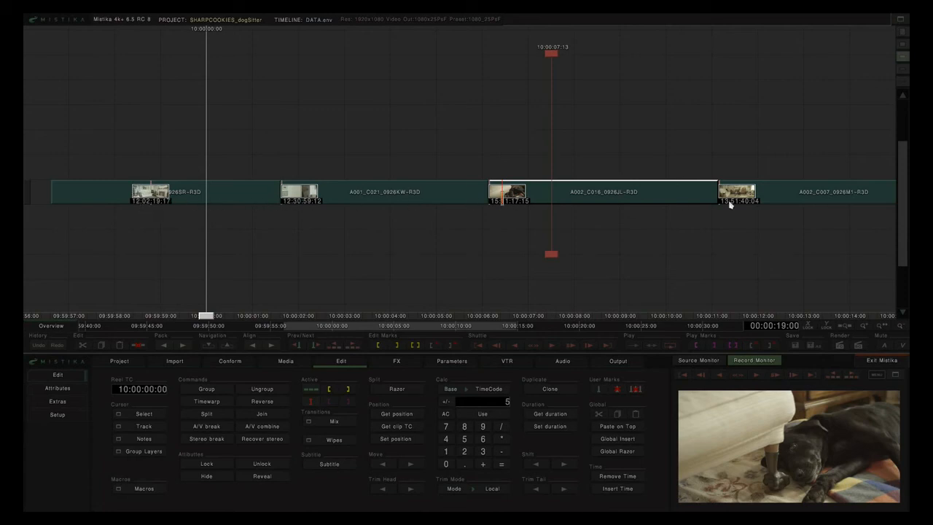
scroll(699, 258, "down", 2)
left_click(698, 248)
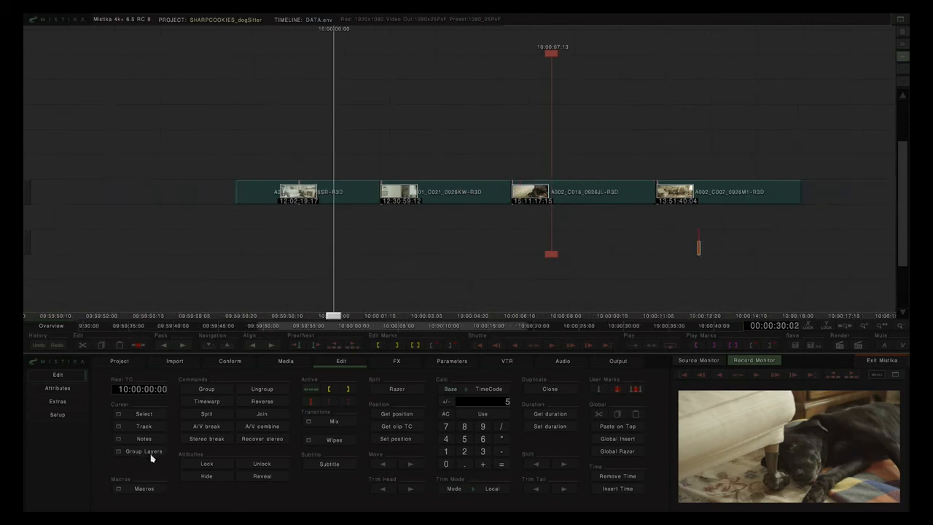
left_click(145, 490)
left_click(140, 425)
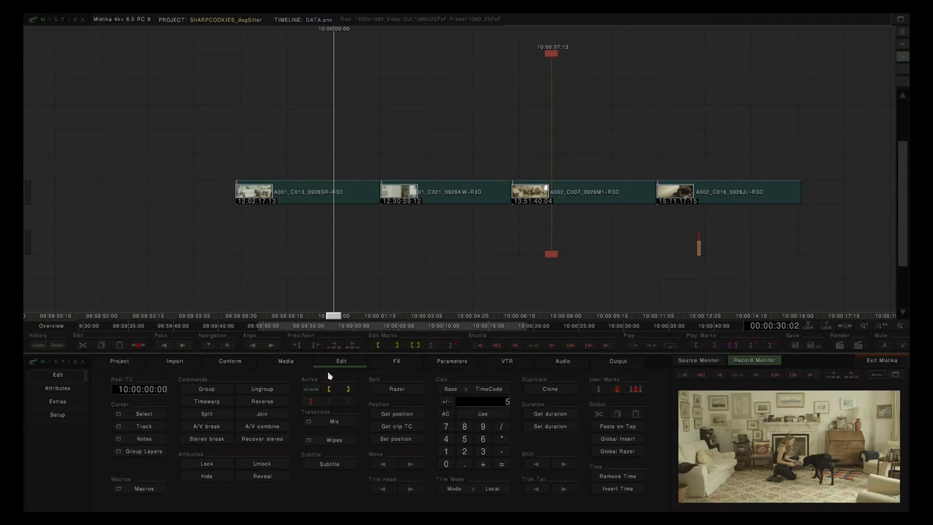
Load A002_C016_0926JL-R3D.lnk into the source monitor and mark its in point at 15:10:55:12 and out point at 15:11:03:10
left_click(137, 489)
left_click(712, 364)
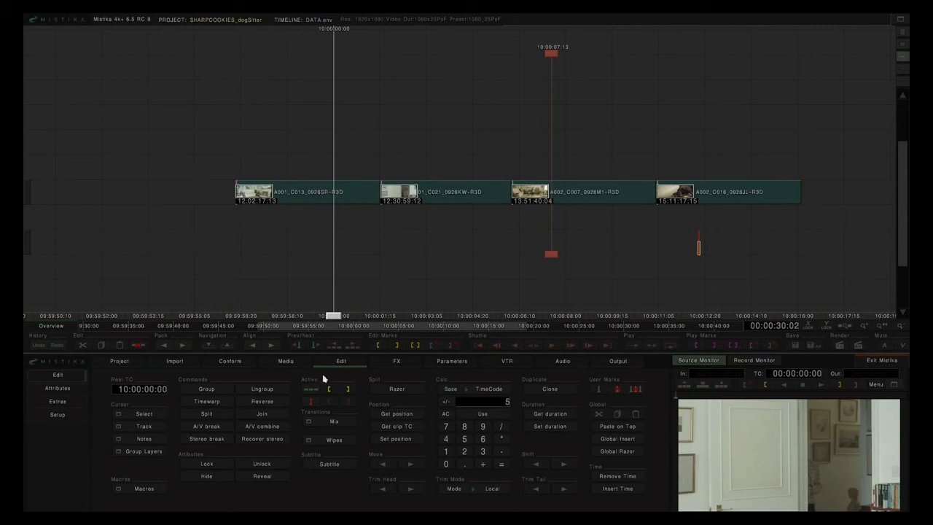
left_click(283, 365)
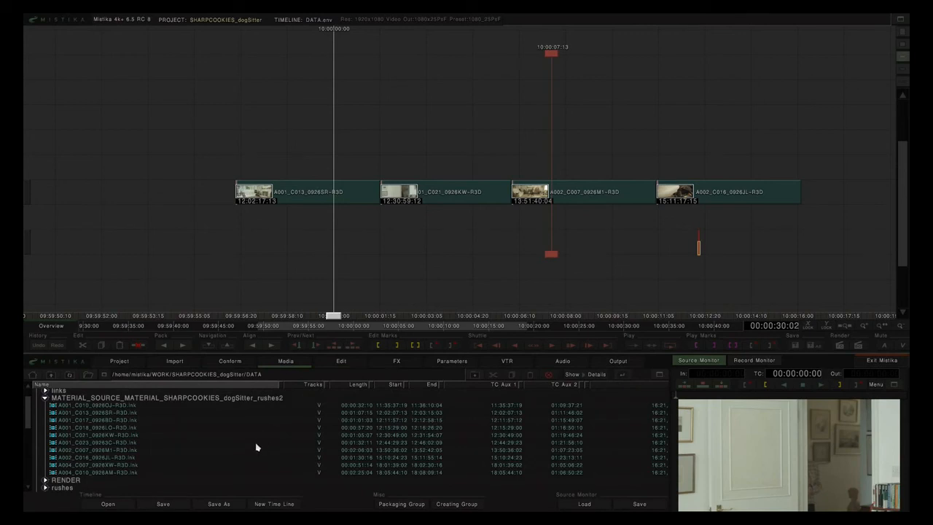
left_click(113, 457)
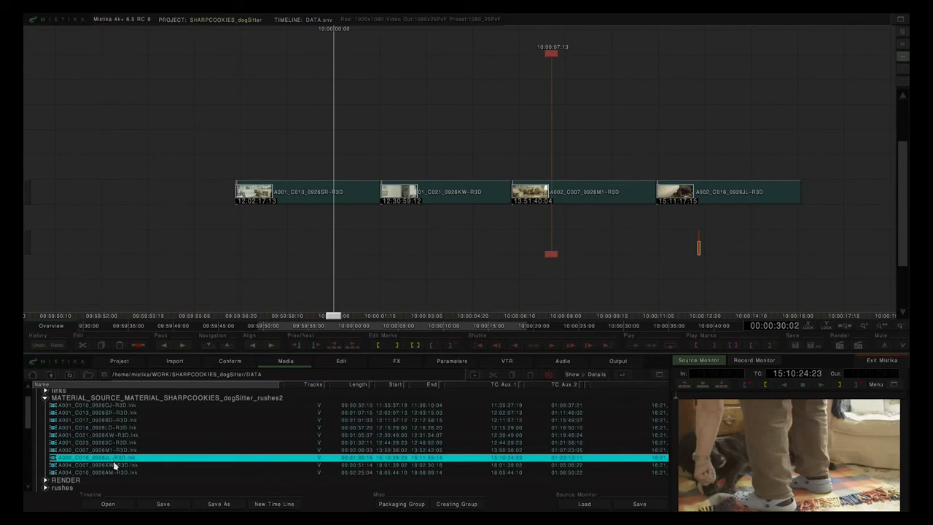
left_click_drag(681, 401, 754, 400)
left_click(765, 385)
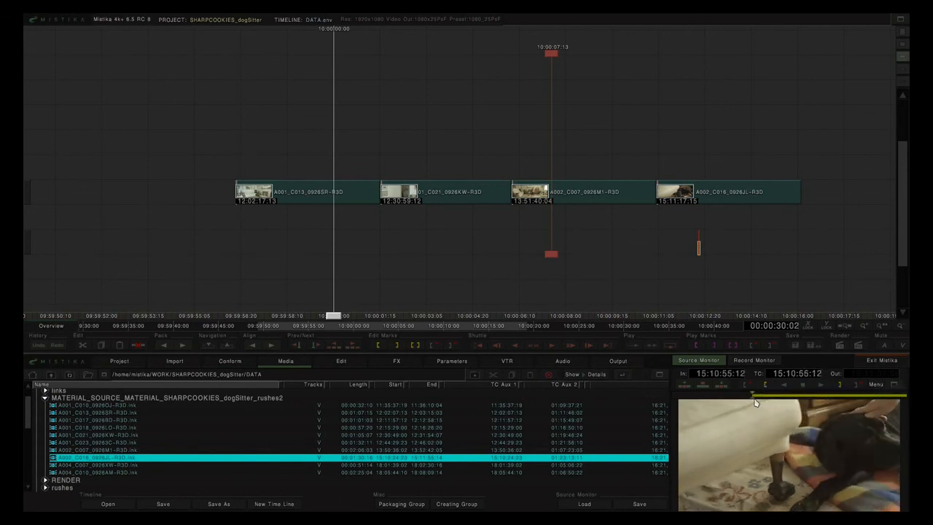
left_click_drag(759, 400, 759, 401)
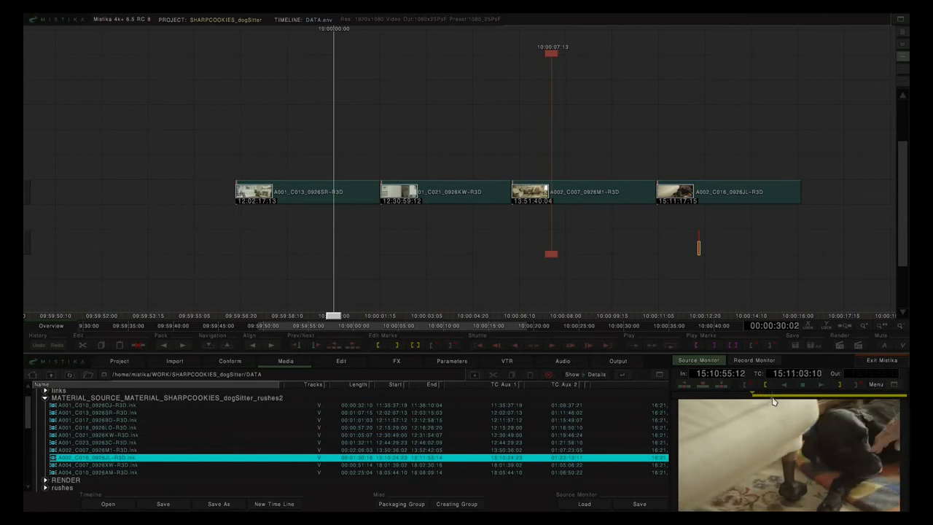
left_click(838, 386)
Insert the marked source range into the main track at 10:00:07:13, and remove the insertion again
left_click(685, 389)
left_click(303, 191)
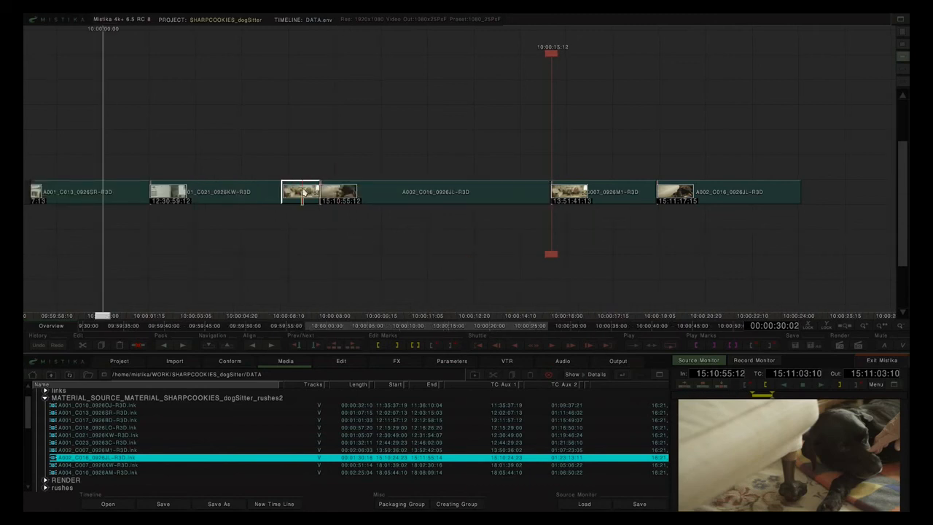
left_click(528, 194)
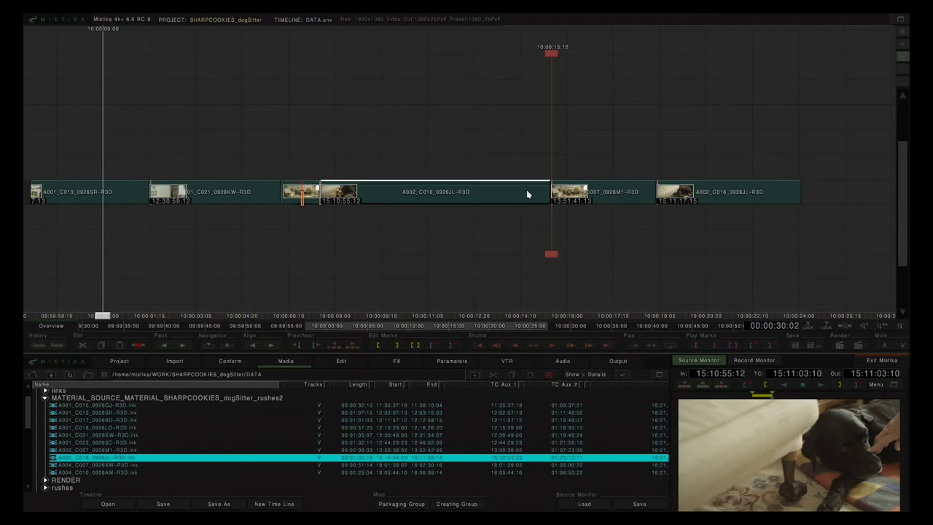
key("Delete")
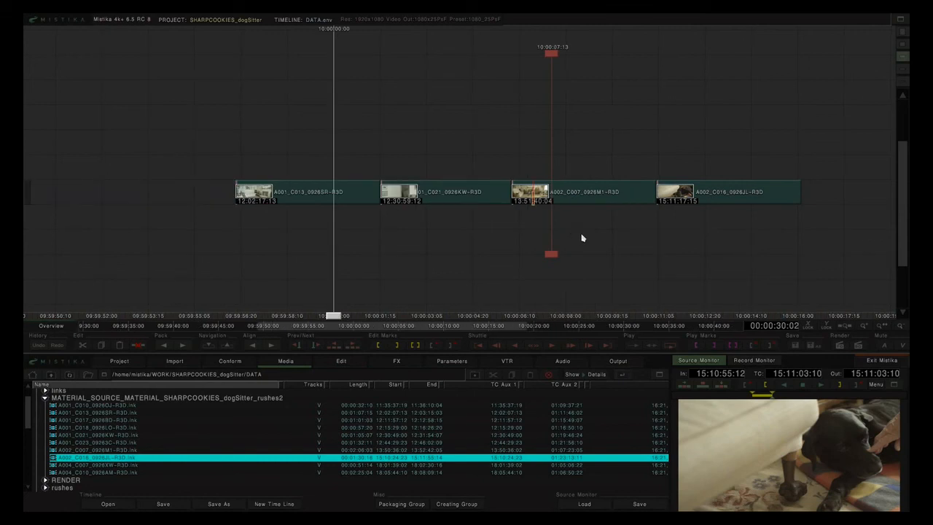
Try overlaying the marked source range on the track above and overwriting the main track with it, undoing each edit
left_click(702, 387)
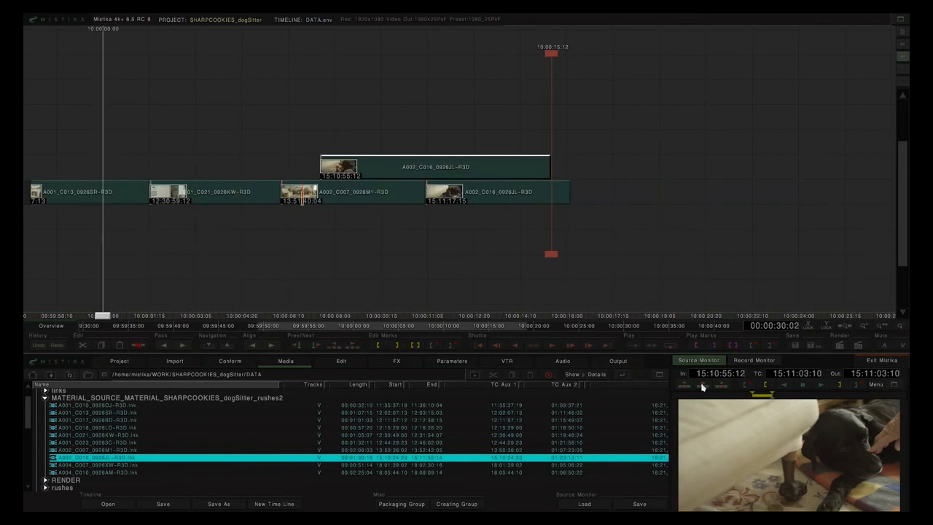
key("ctrl+z")
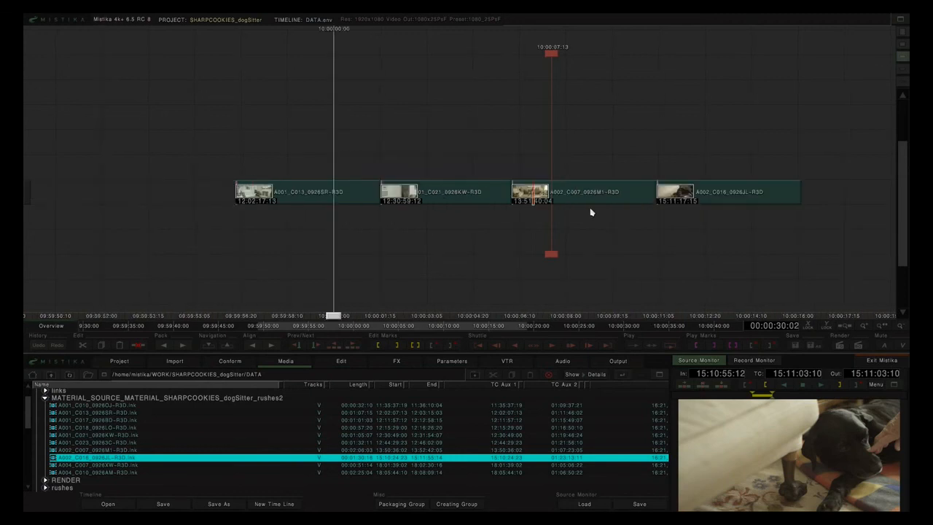
left_click(720, 390)
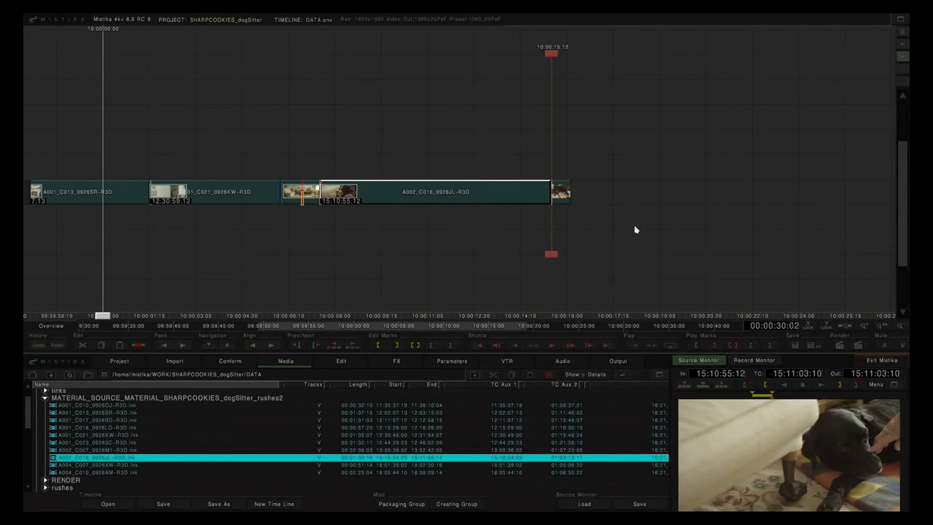
key("ctrl+z")
Overlay the marked source range above the timeline range 10:00:04:23 to 10:00:08:24, fitted to its duration, and return to the editing controls
mouse_move(551, 255)
left_mouse_down()
mouse_move(475, 251)
mouse_move(594, 255)
left_mouse_up()
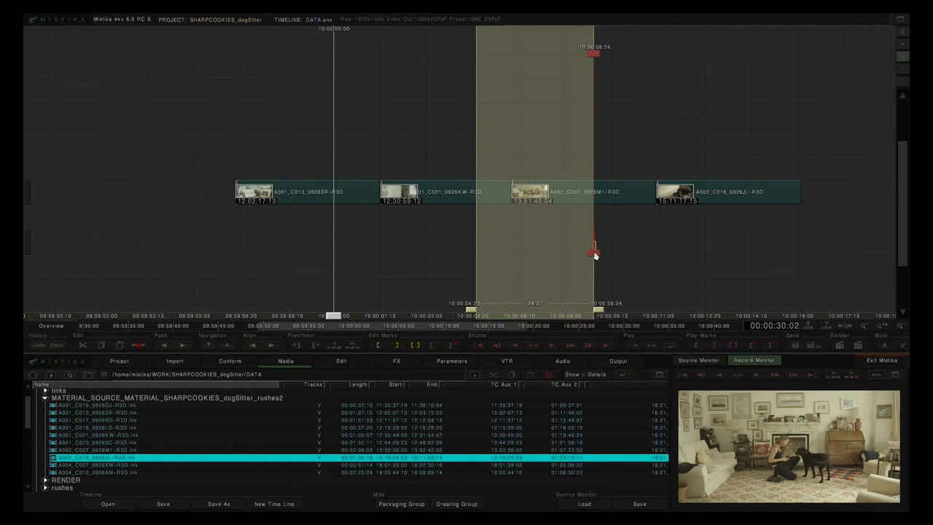
left_click(704, 361)
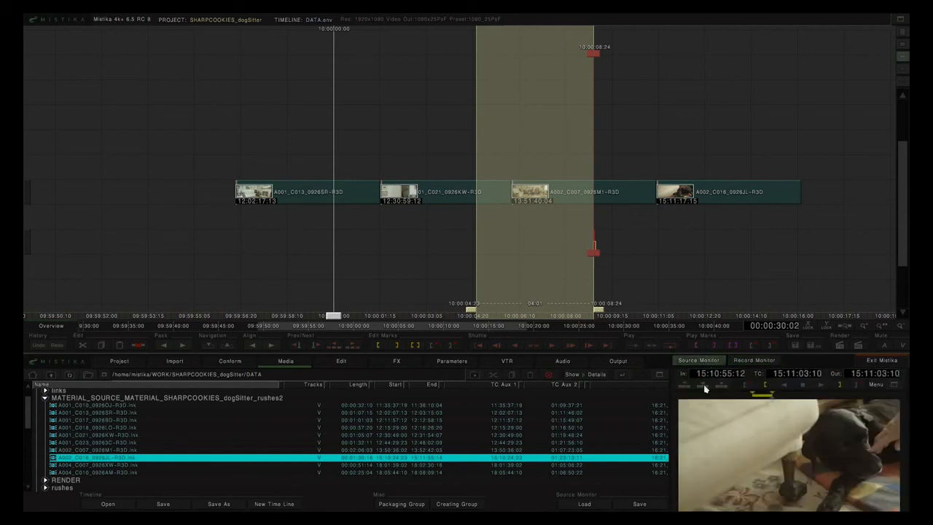
left_click(704, 389)
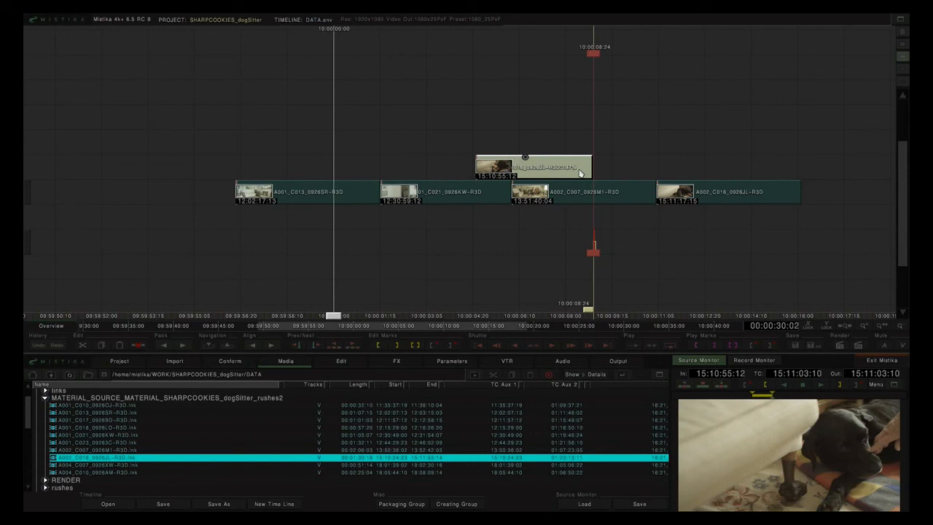
left_click(343, 362)
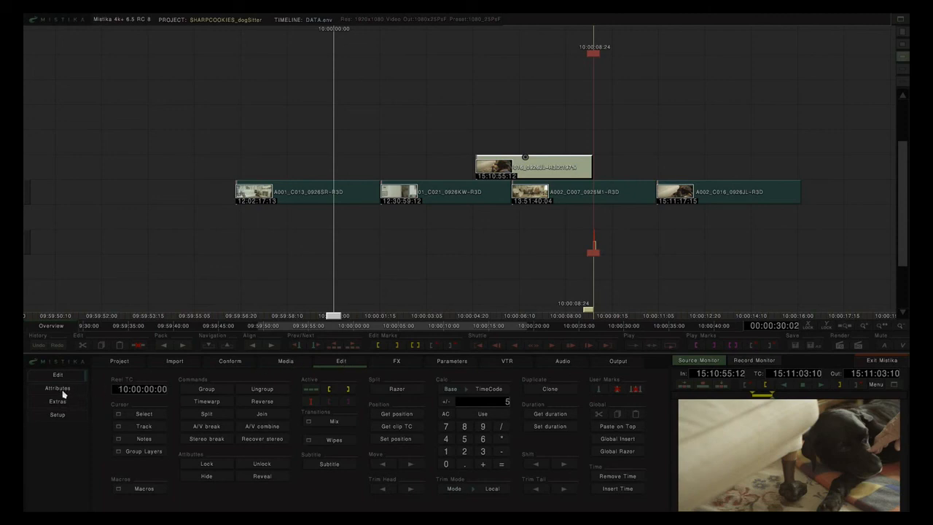
Select the clip A001_C021_0926KW-R3D and examine its attributes, the extra tools and the editing setup options
left_click(450, 193)
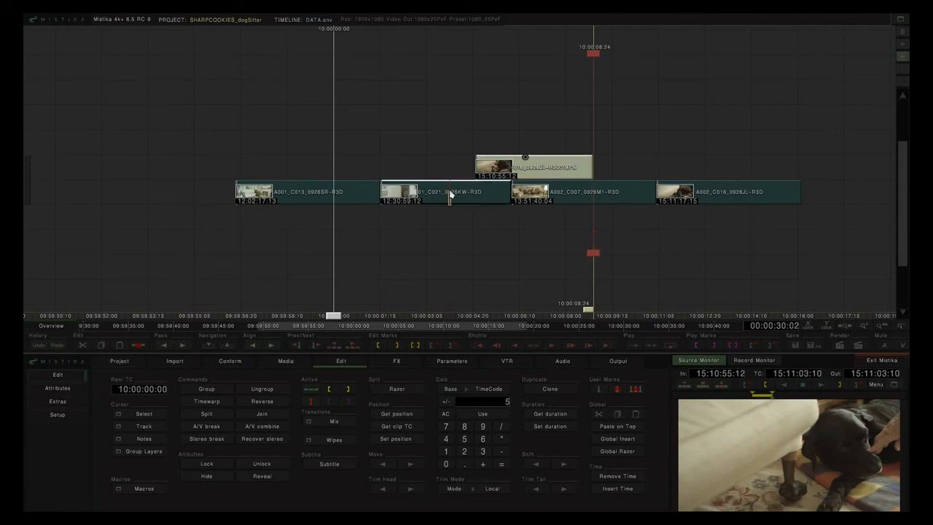
left_click(65, 391)
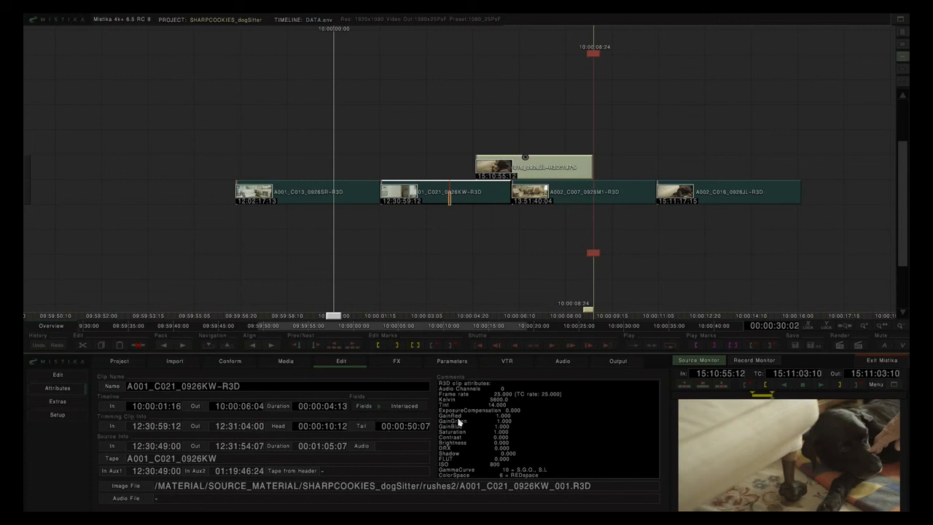
left_click(52, 402)
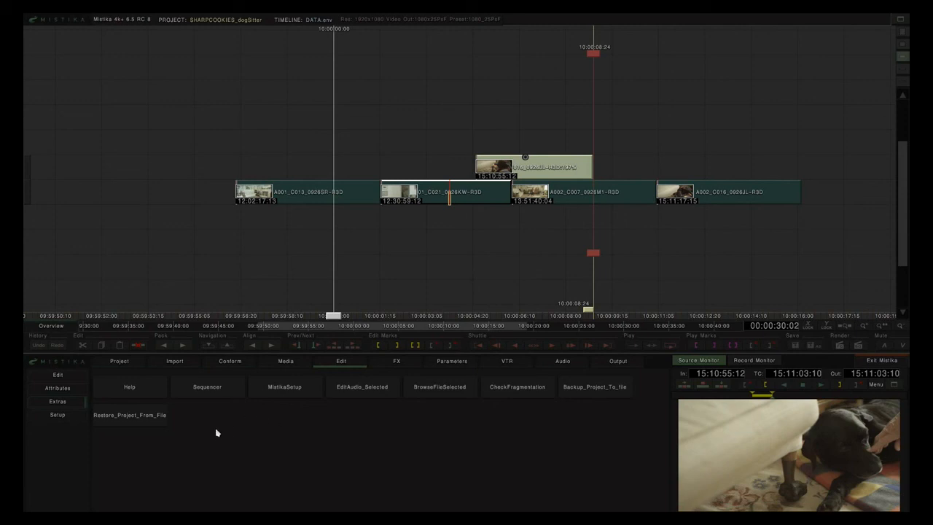
left_click(48, 415)
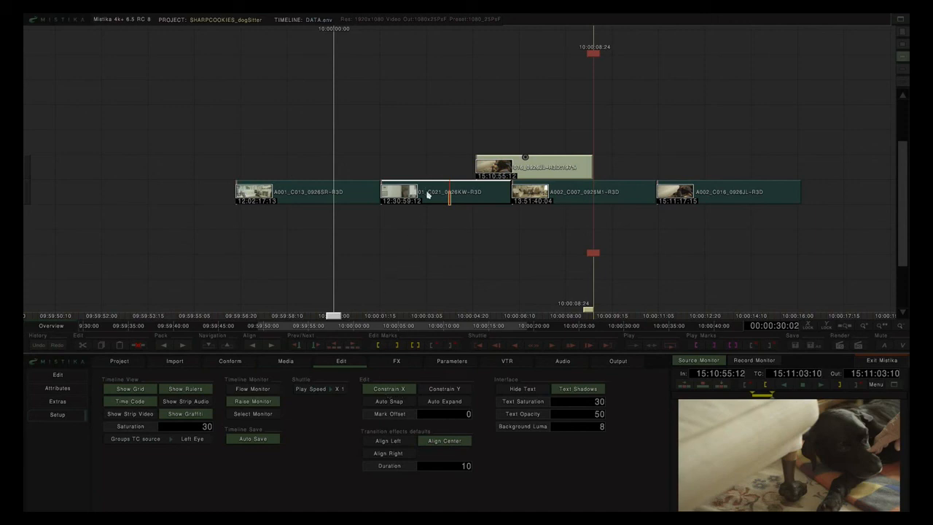
Try moving the A001_C021_0926KW-R3D clip with Constrain X on and off, undo the free move, and re-enable Constrain X
mouse_move(428, 194)
left_mouse_down()
mouse_move(438, 195)
mouse_move(214, 95)
mouse_move(500, 298)
mouse_move(490, 27)
mouse_move(272, 287)
mouse_move(292, 129)
mouse_move(302, 183)
mouse_move(588, 275)
mouse_move(423, 206)
left_mouse_up()
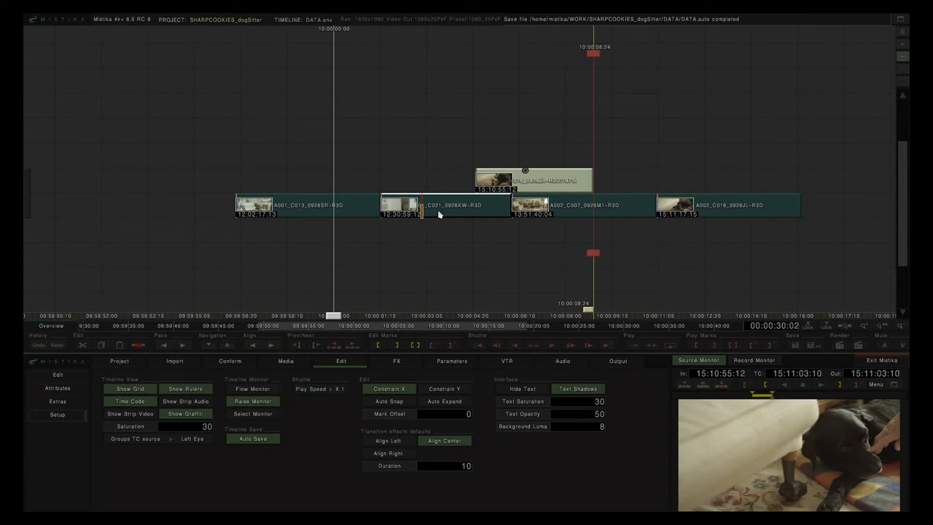
left_click_drag(438, 214, 459, 207)
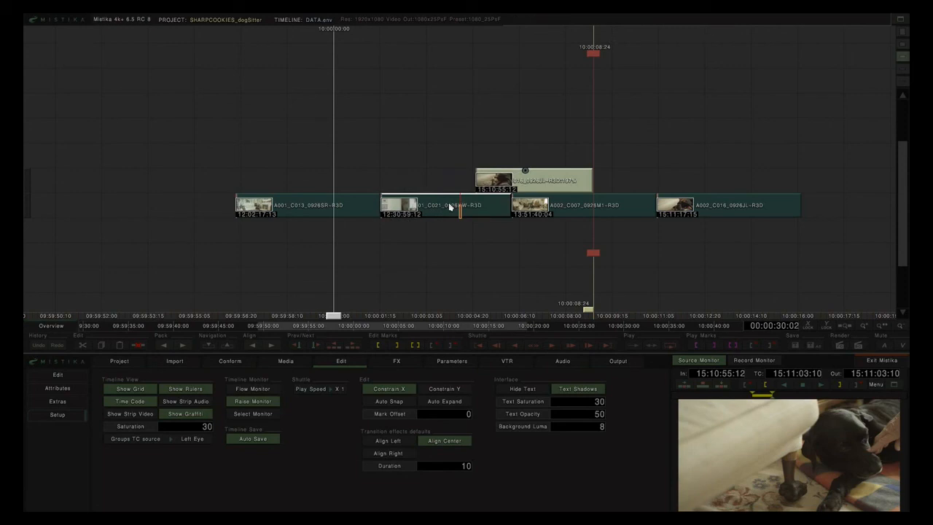
left_click(390, 389)
left_click_drag(428, 207, 378, 237)
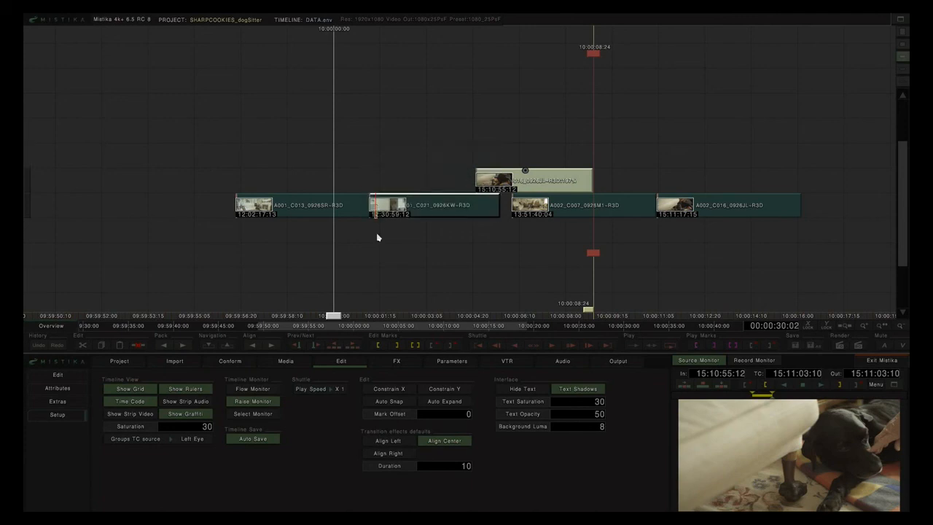
left_click(344, 203)
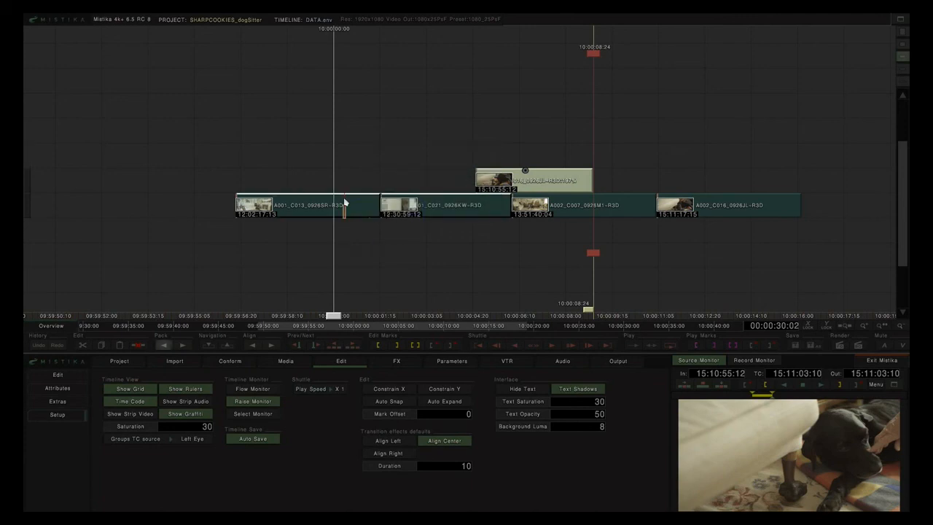
left_click(405, 391)
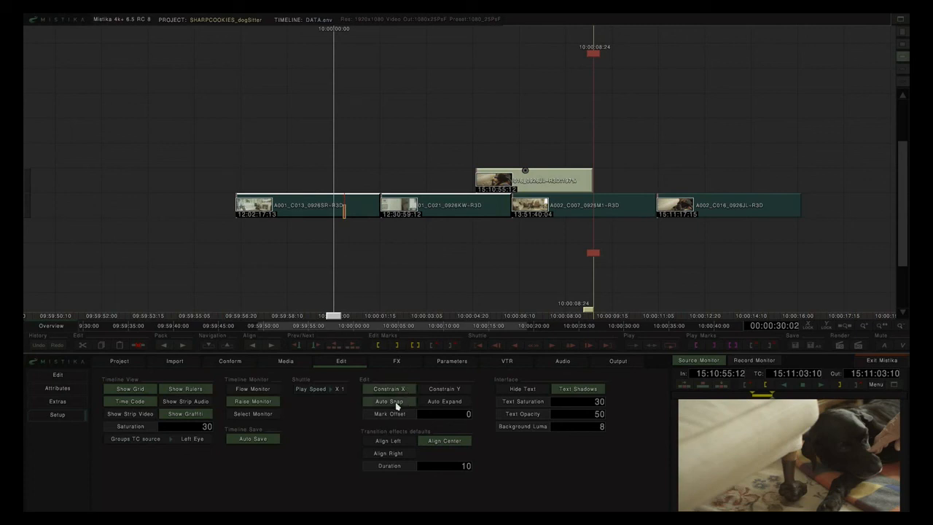
Try moving the A001_C021_0926KW-R3D clip over the first clip with Auto Snap enabled, and disable Auto Snap again
left_click(397, 405)
left_click(421, 210)
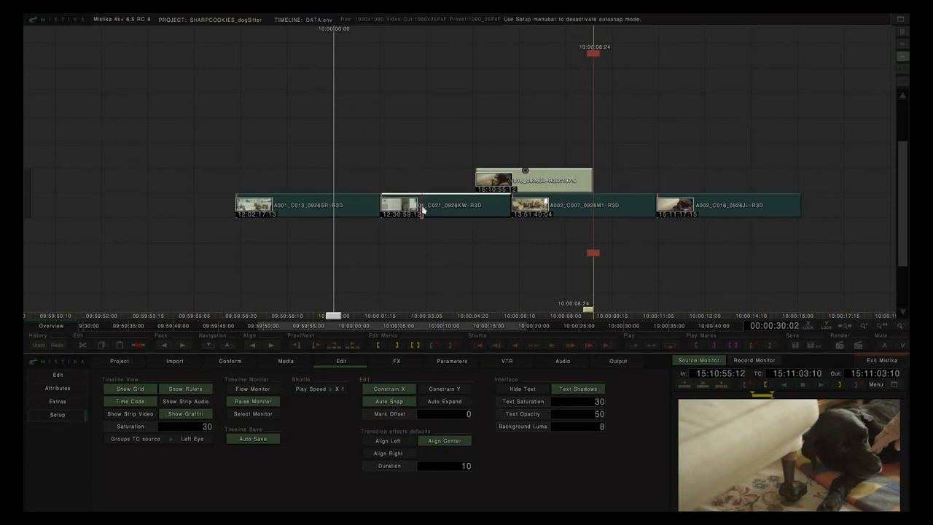
mouse_move(421, 210)
left_mouse_down()
mouse_move(415, 182)
mouse_move(357, 211)
left_mouse_up()
mouse_move(444, 206)
left_mouse_down()
mouse_move(320, 206)
mouse_move(356, 211)
left_mouse_up()
left_click(385, 402)
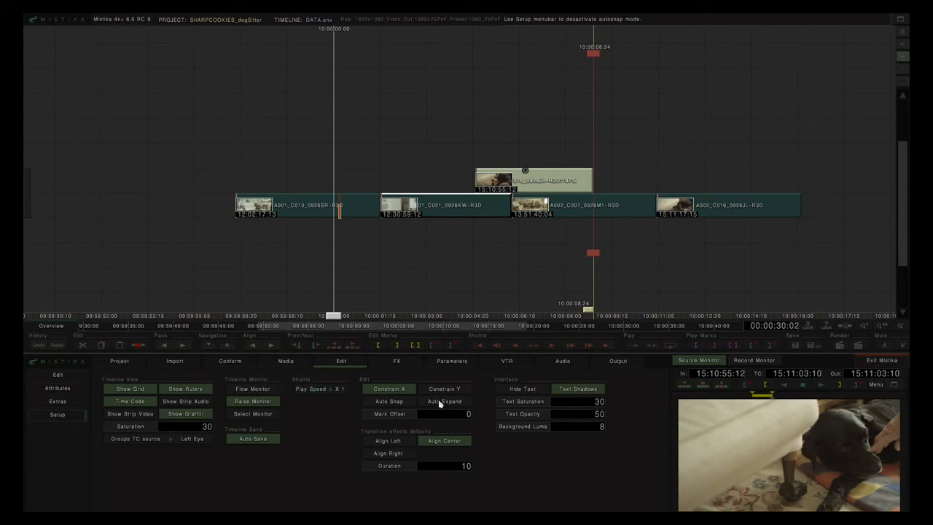
Apply an RGBCorrect effect to the A001_C021_0926KW-R3D clip with Auto Expand off, and remove the effect again
left_click(437, 207)
left_click(396, 361)
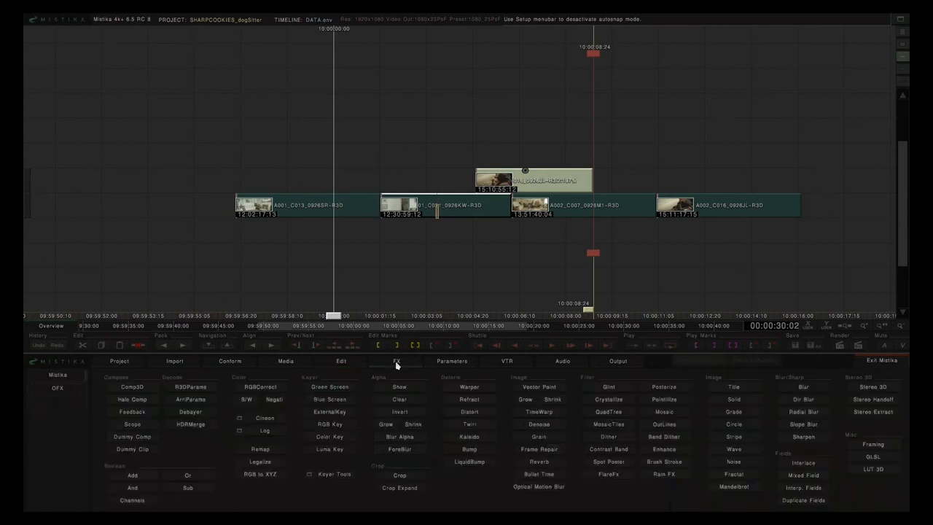
left_click(255, 389)
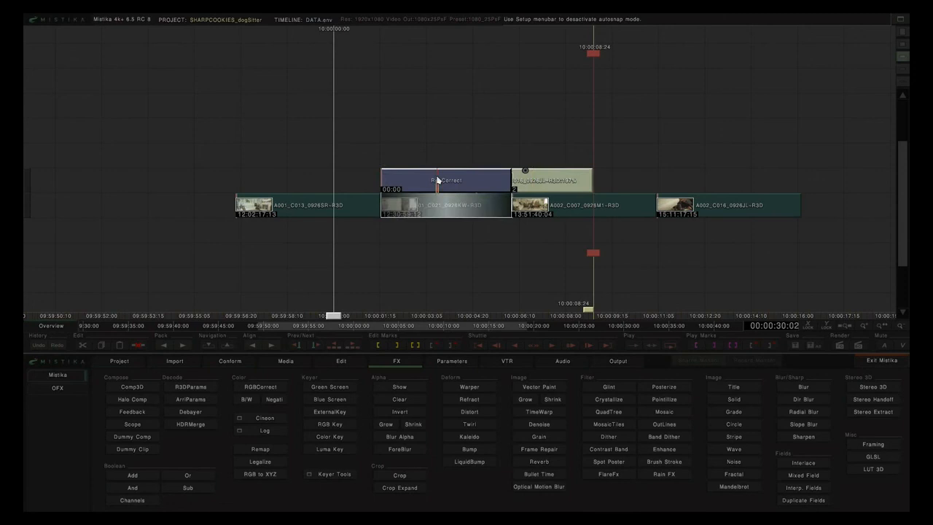
key("Delete")
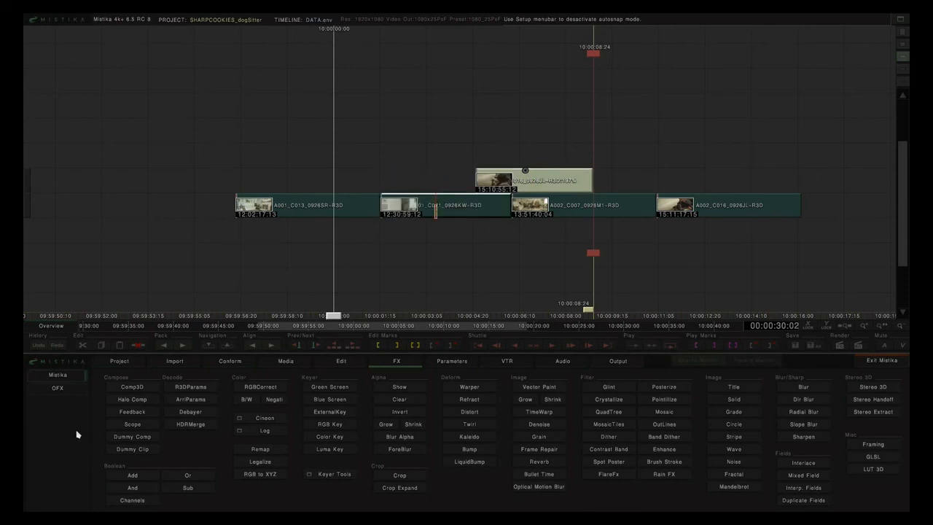
Enable Auto Expand in the editing setup, try RGBCorrect on the A001_C021_0926KW-R3D clip, and undo the effect
left_click(337, 362)
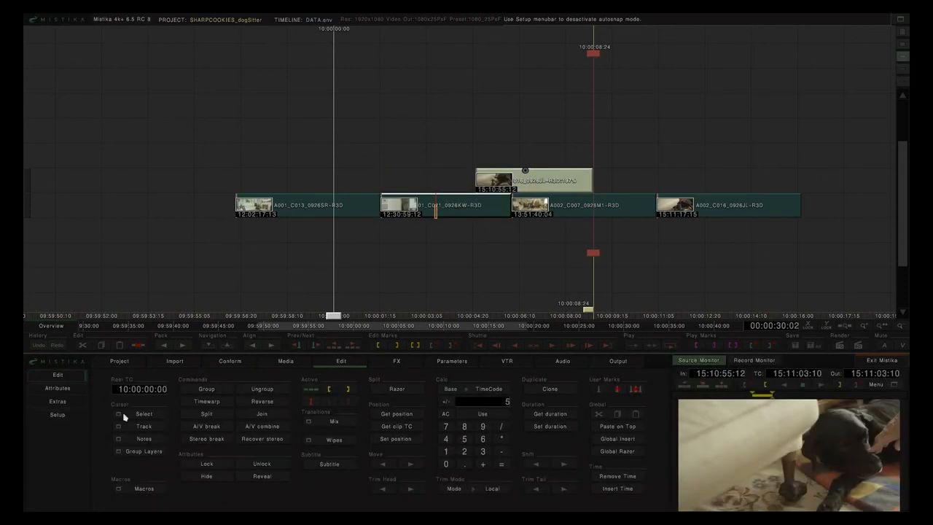
left_click(57, 413)
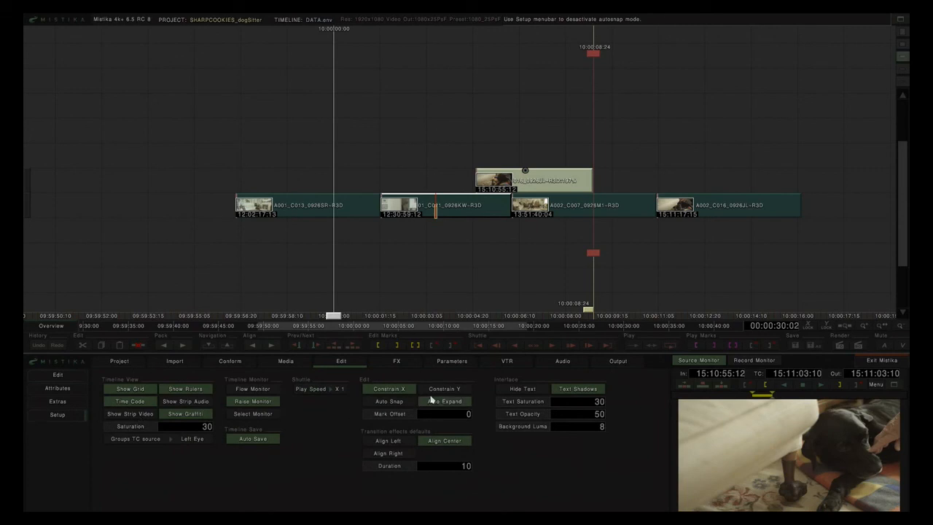
left_click(395, 362)
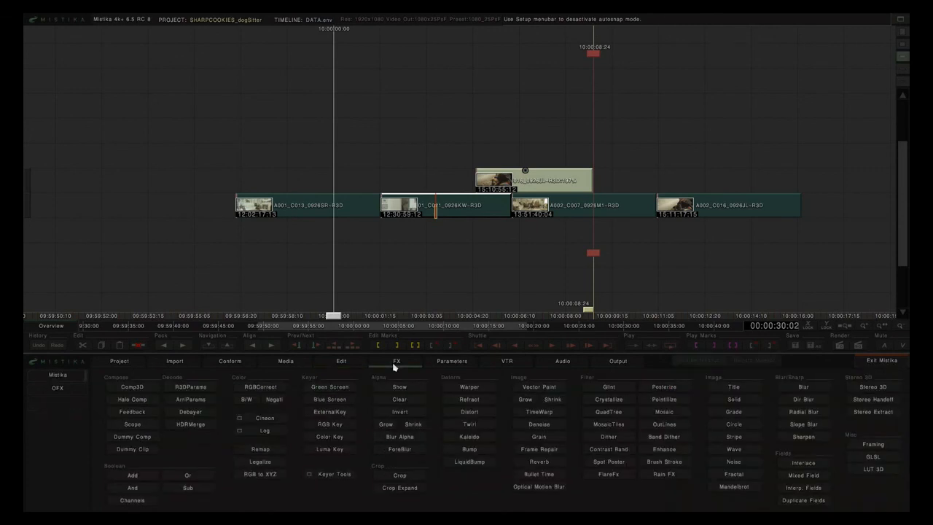
left_click(267, 389)
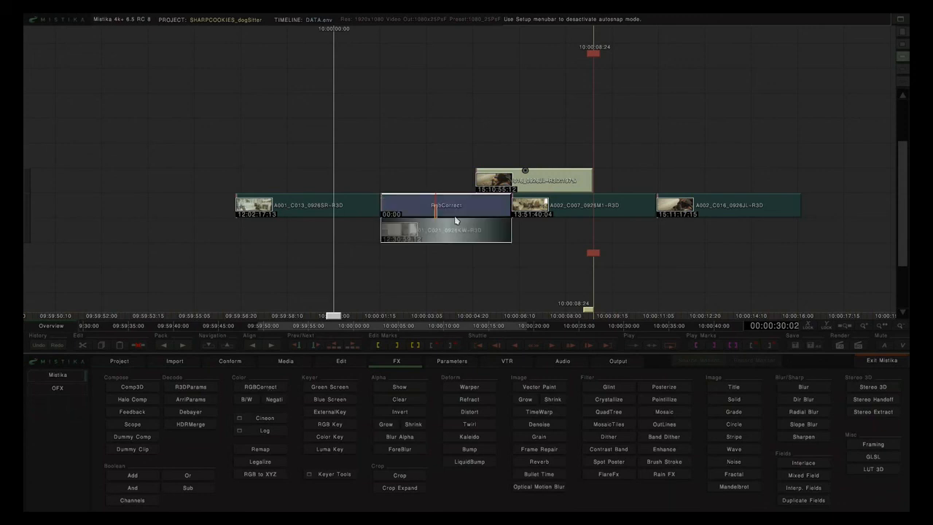
left_click(42, 348)
Review the shuttle play speed choices in the editing setup, choose X 1, and return to the editing controls
left_click(324, 364)
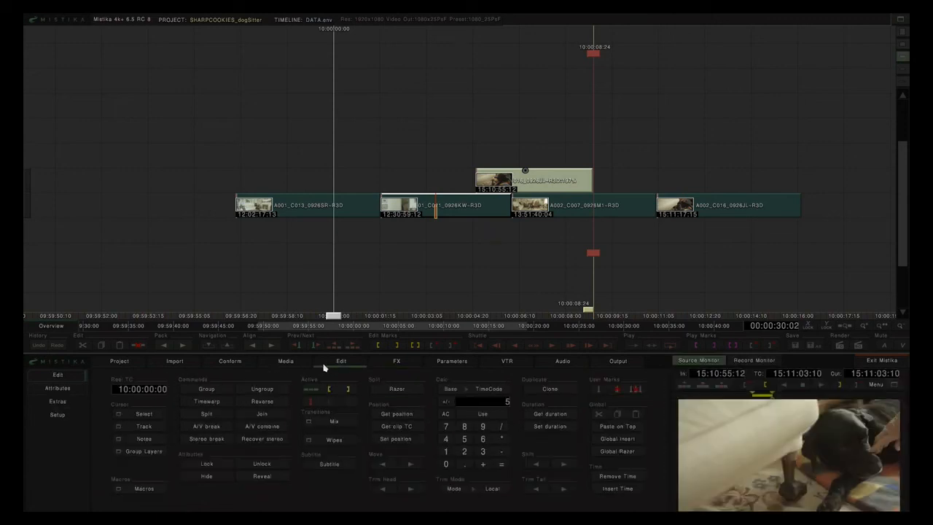
left_click(59, 415)
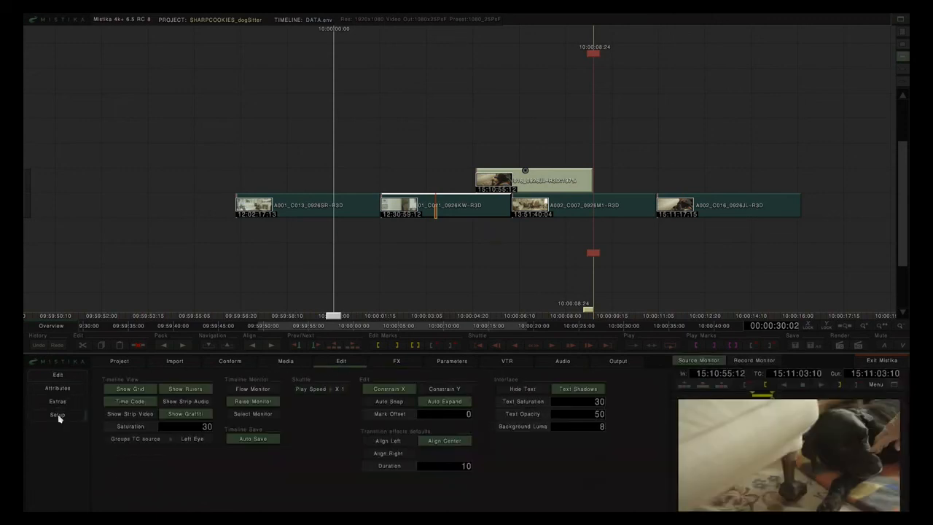
left_click(340, 390)
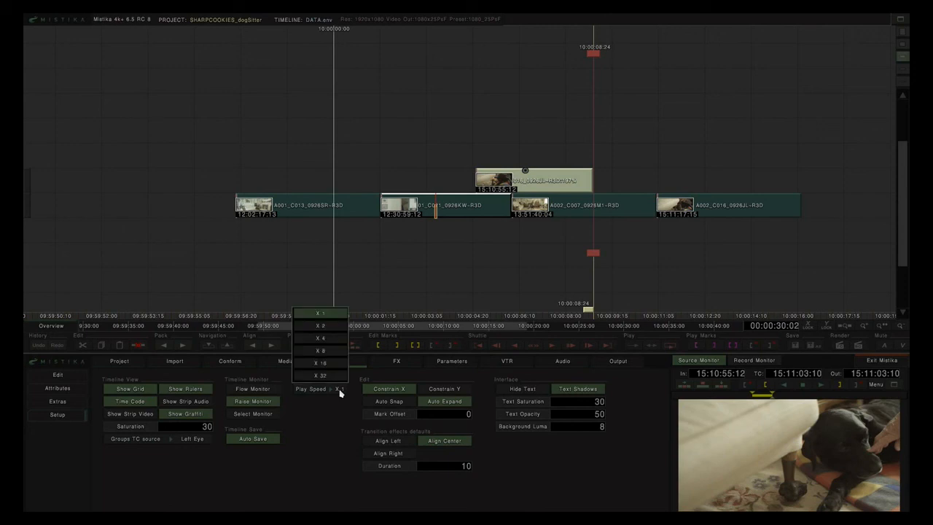
left_click(323, 316)
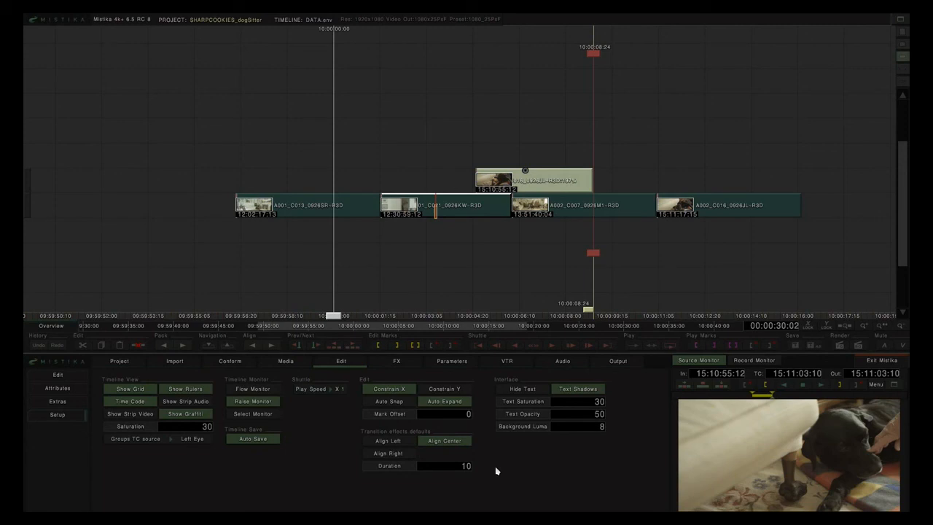
left_click(54, 378)
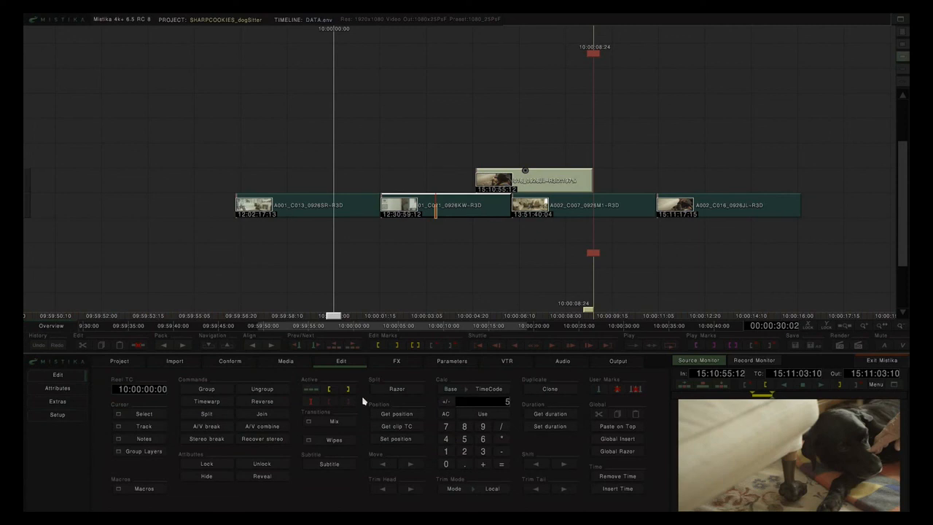